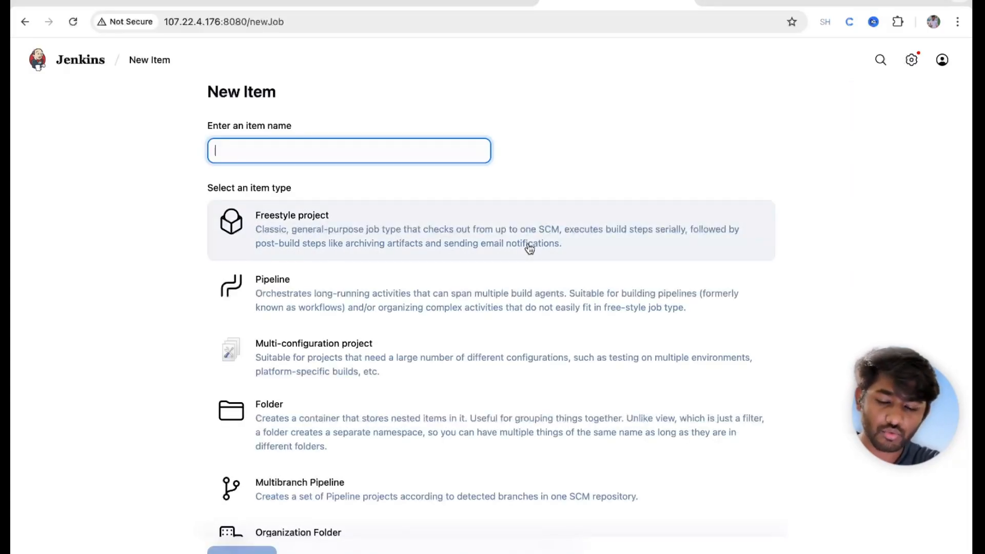
pyautogui.click(81, 71)
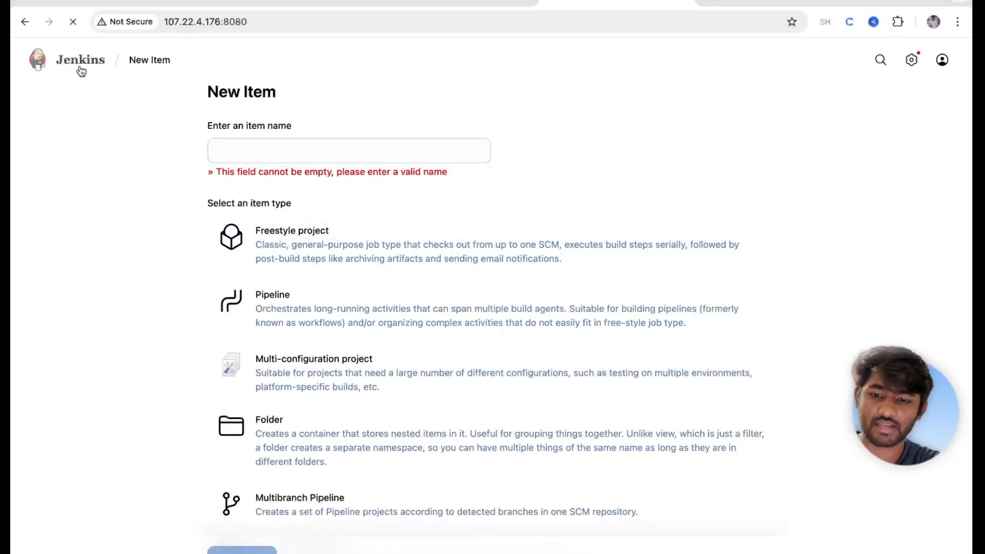
pyautogui.click(62, 96)
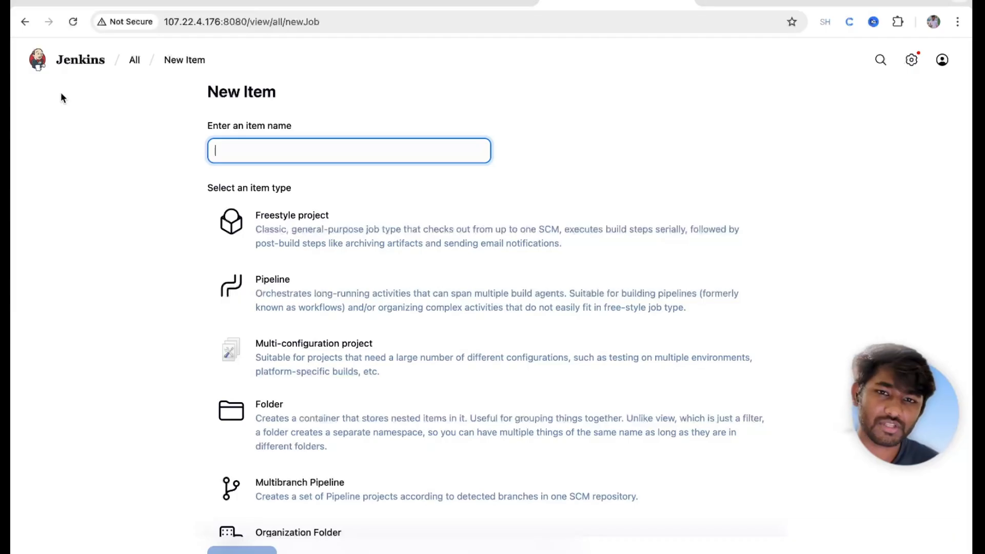
pyautogui.click(61, 64)
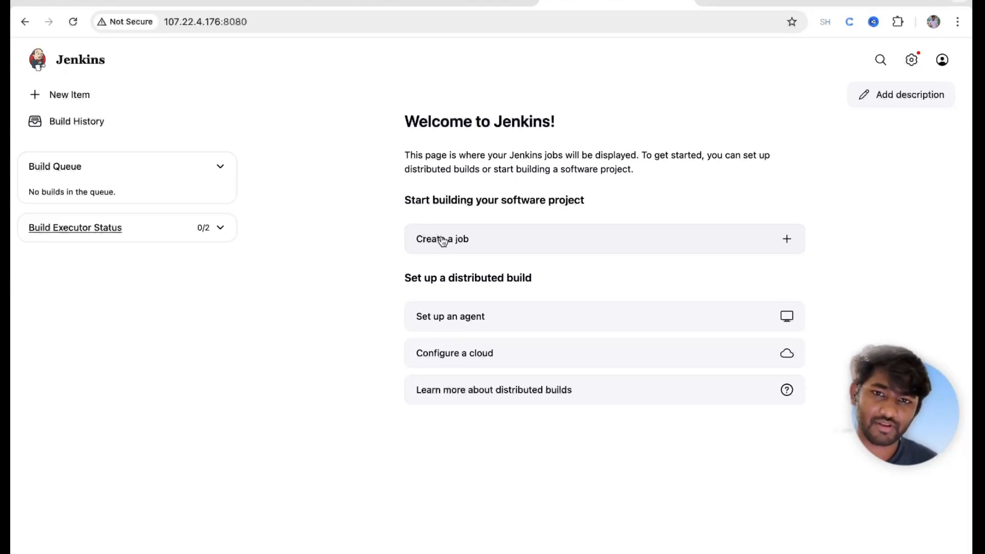
# Step: Create a new Freestyle project item named first-jenkins-freestyle-job
pyautogui.click(65, 94)
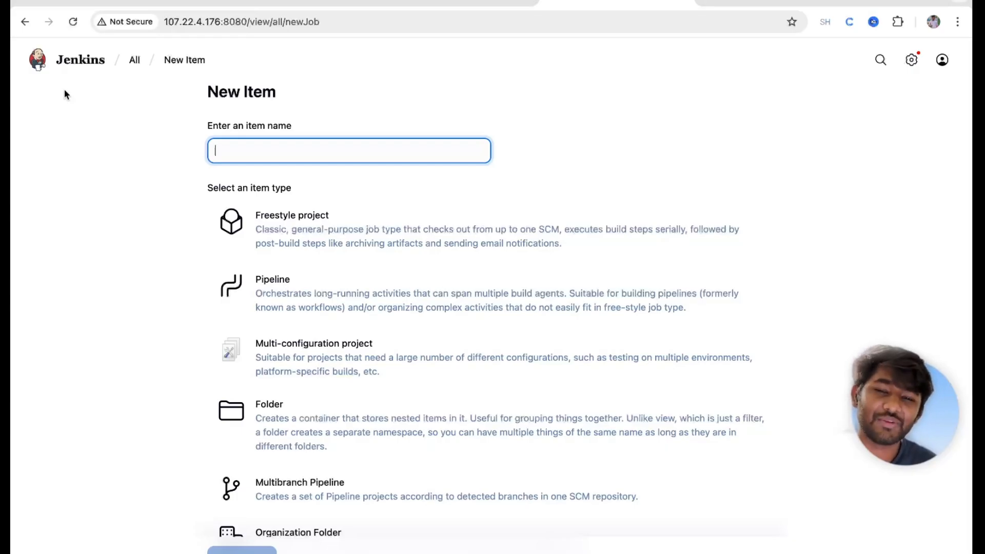
pyautogui.write('fir')
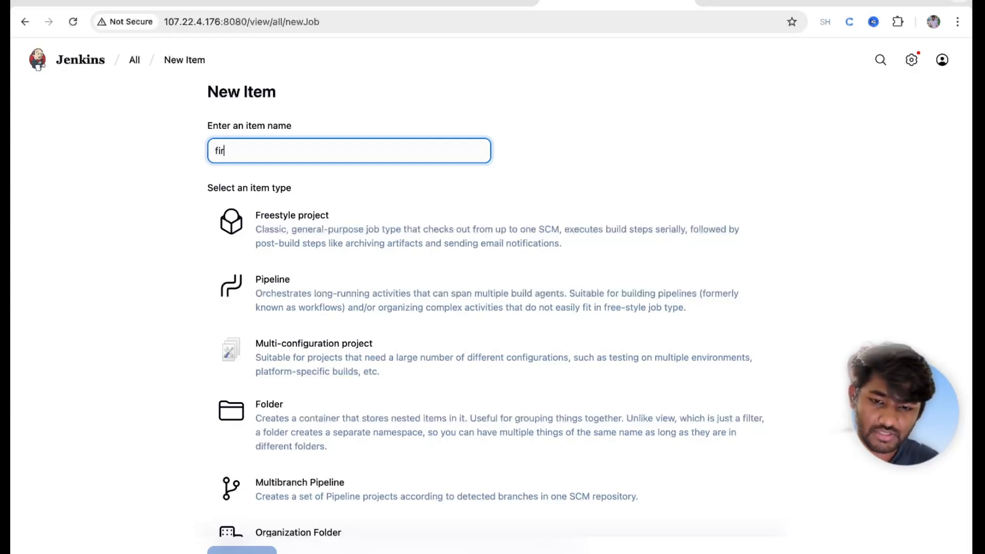
pyautogui.write('st-jenk')
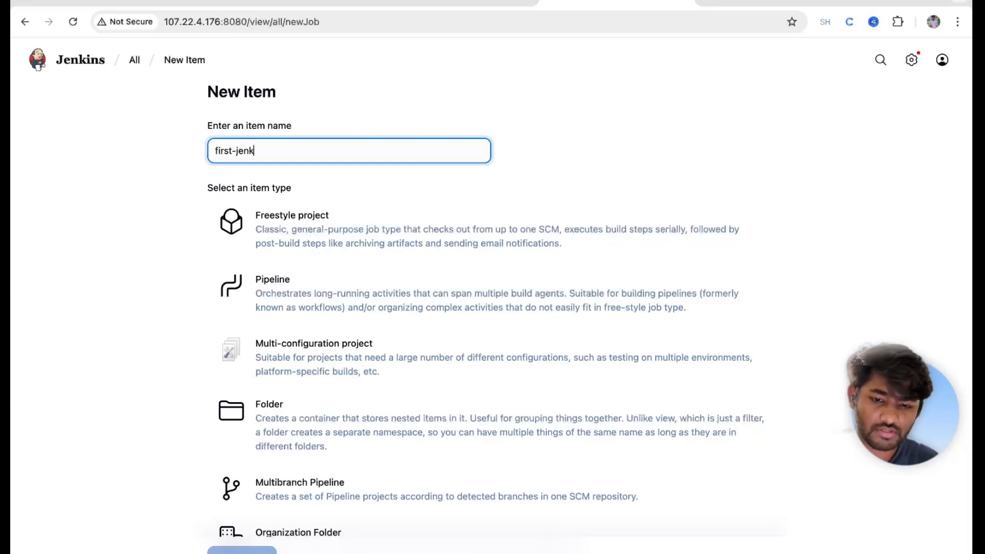
pyautogui.write('ins-freestly')
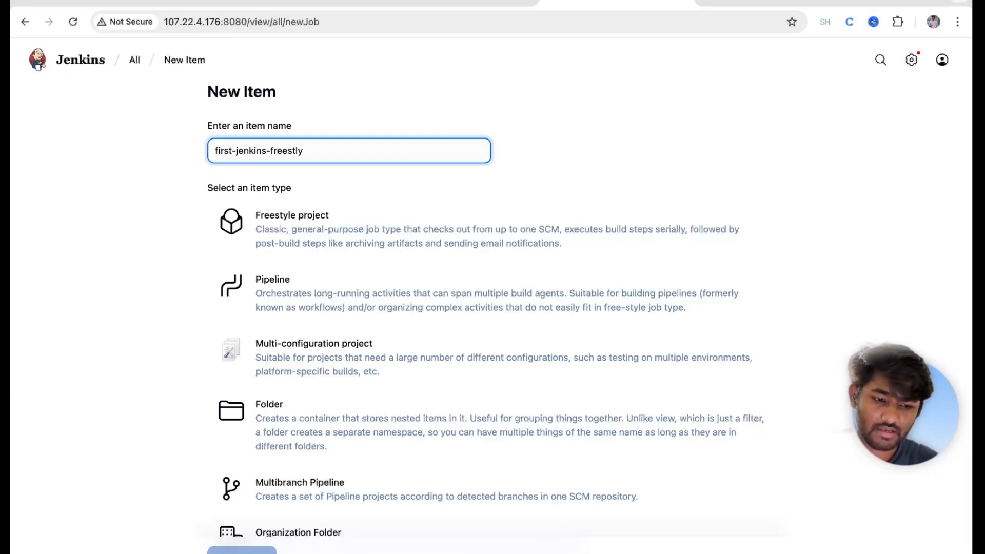
pyautogui.press('BackSpace')
pyautogui.press('BackSpace')
pyautogui.write('ylt')
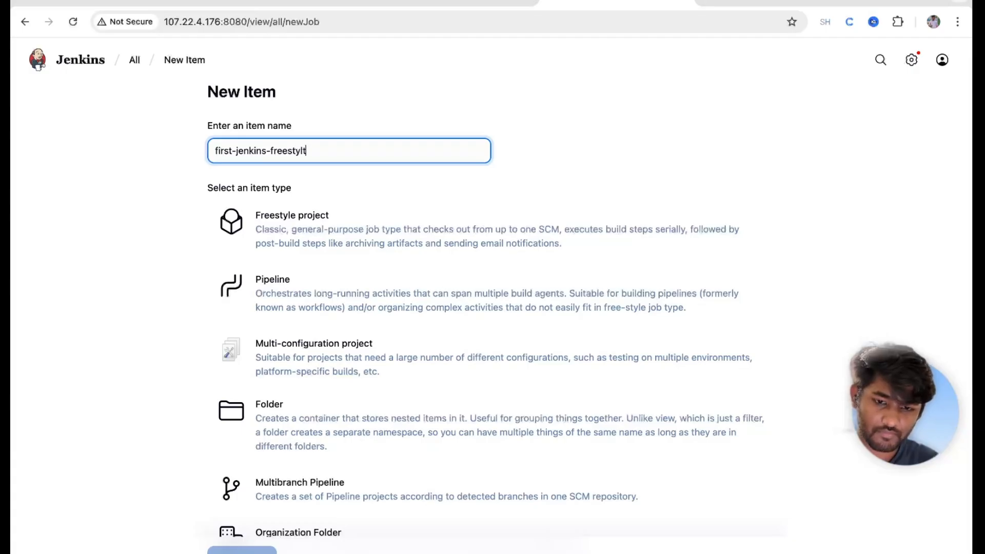
pyautogui.press('BackSpace')
pyautogui.press('BackSpace')
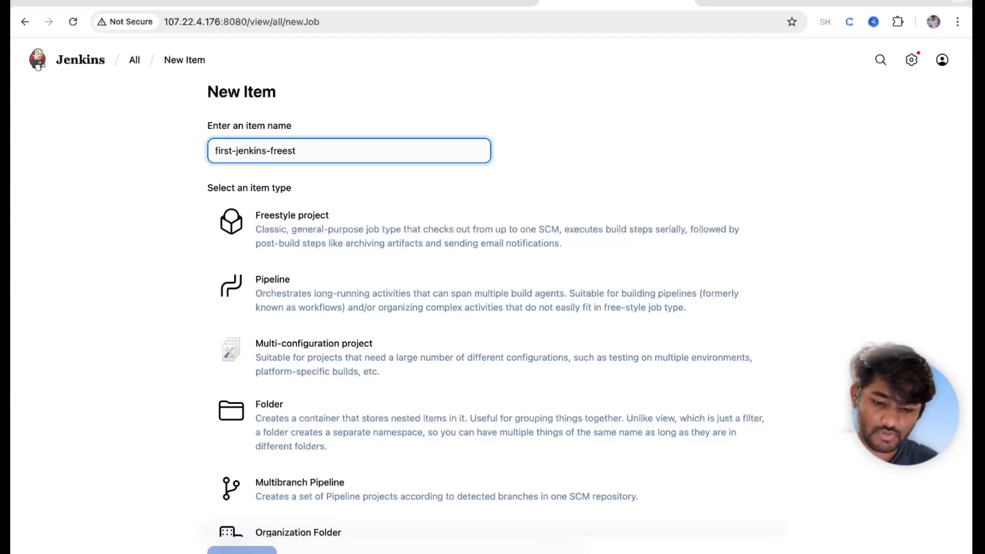
pyautogui.write('yle-job')
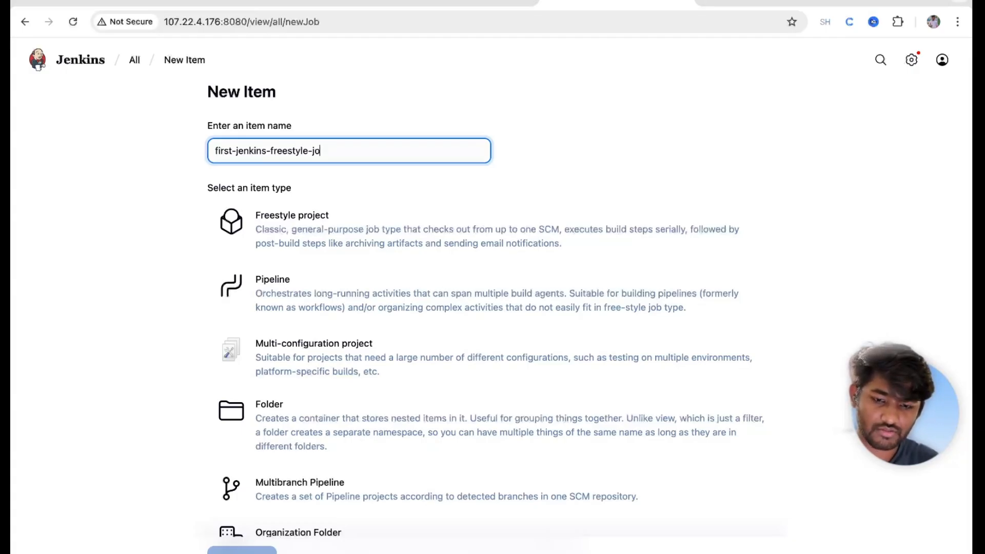
pyautogui.click(373, 222)
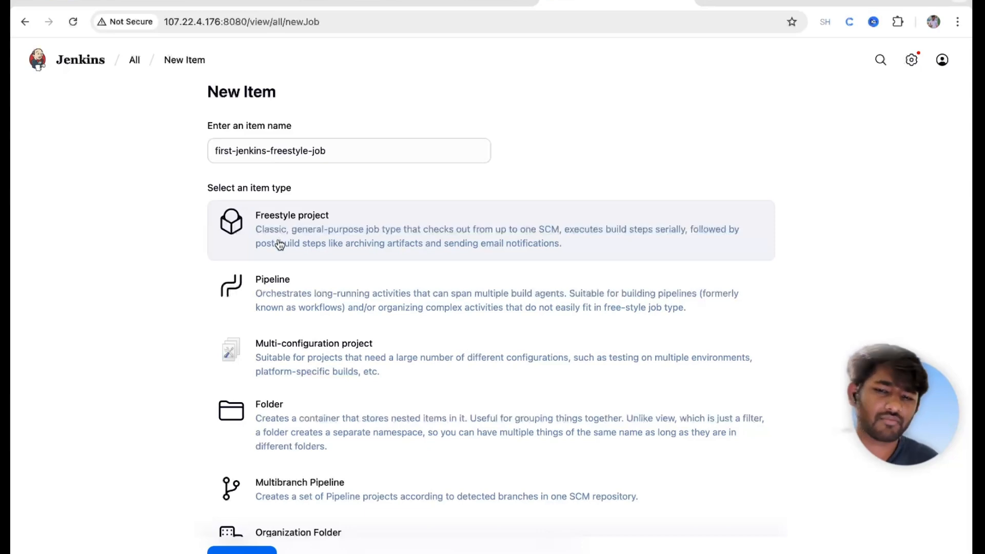
pyautogui.click(239, 550)
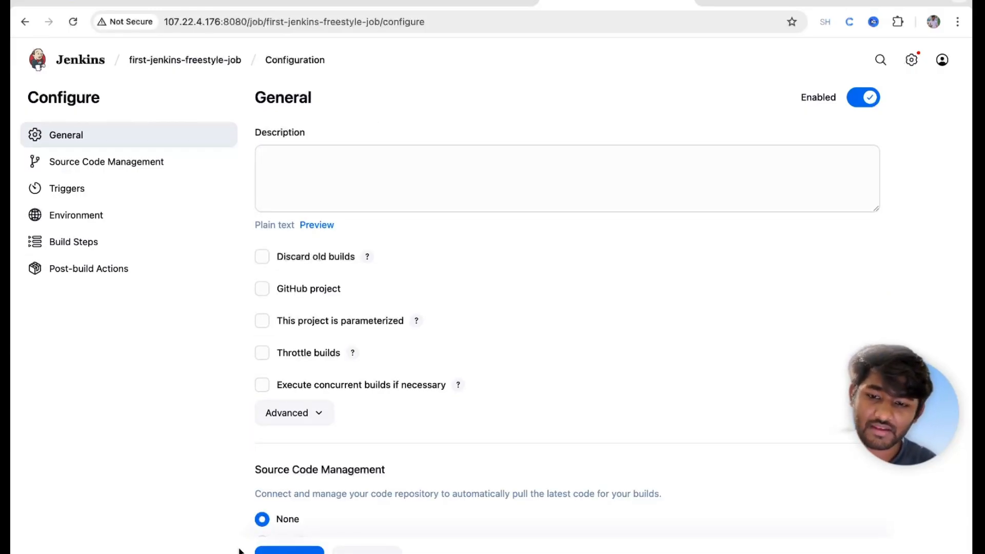
# Step: Look through the job's configuration sections, from Source Code Management to Post-build Actions, and return to General
pyautogui.click(104, 161)
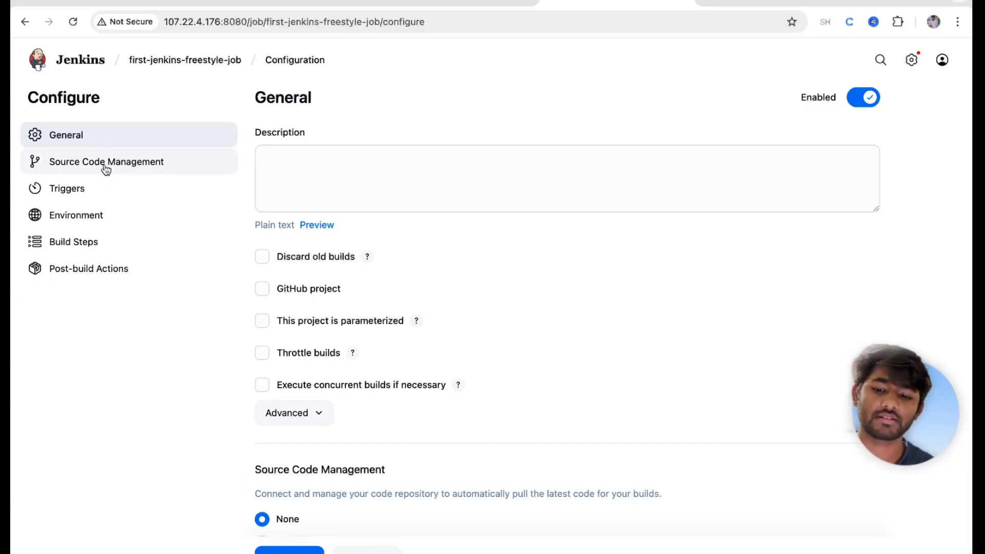
pyautogui.click(72, 189)
pyautogui.click(88, 217)
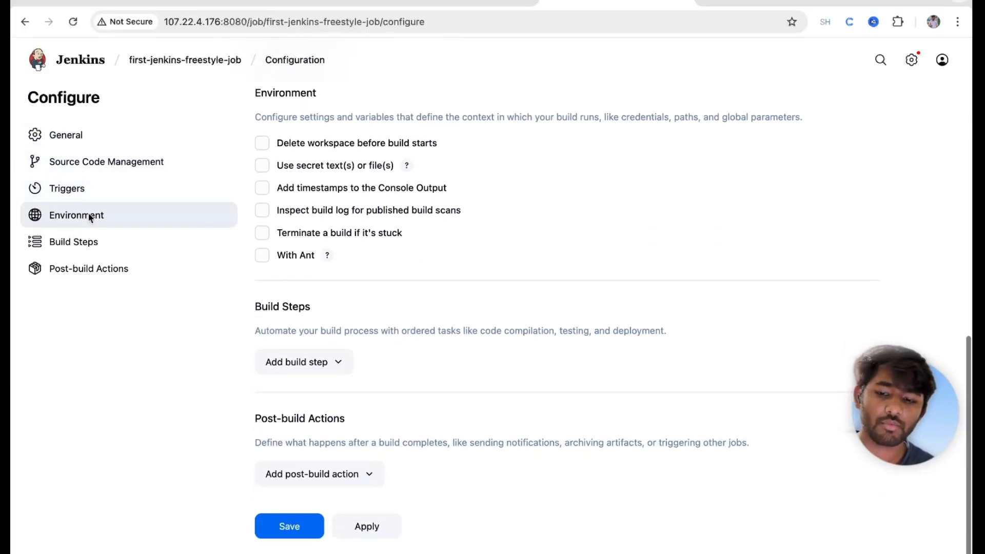
pyautogui.scroll(-1, 72, 264)
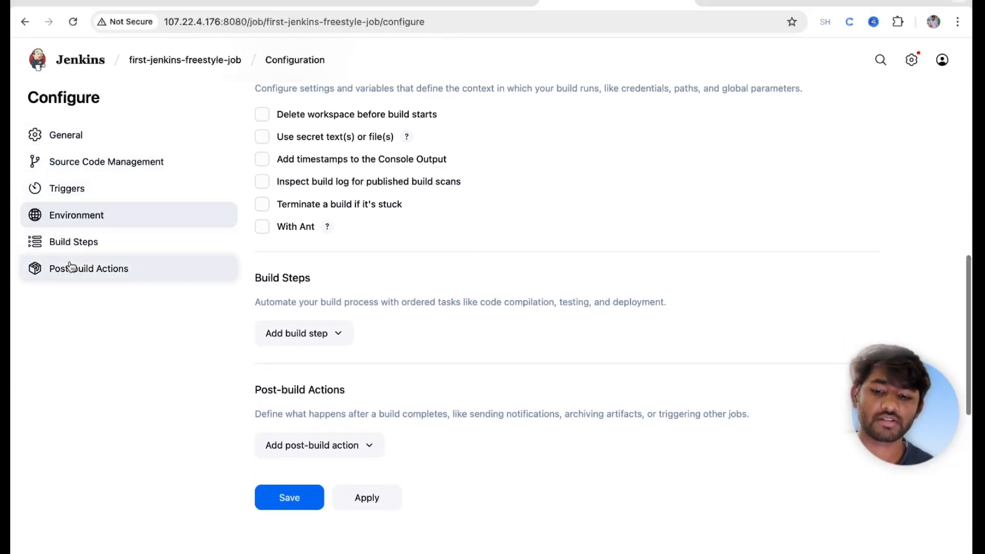
pyautogui.click(71, 264)
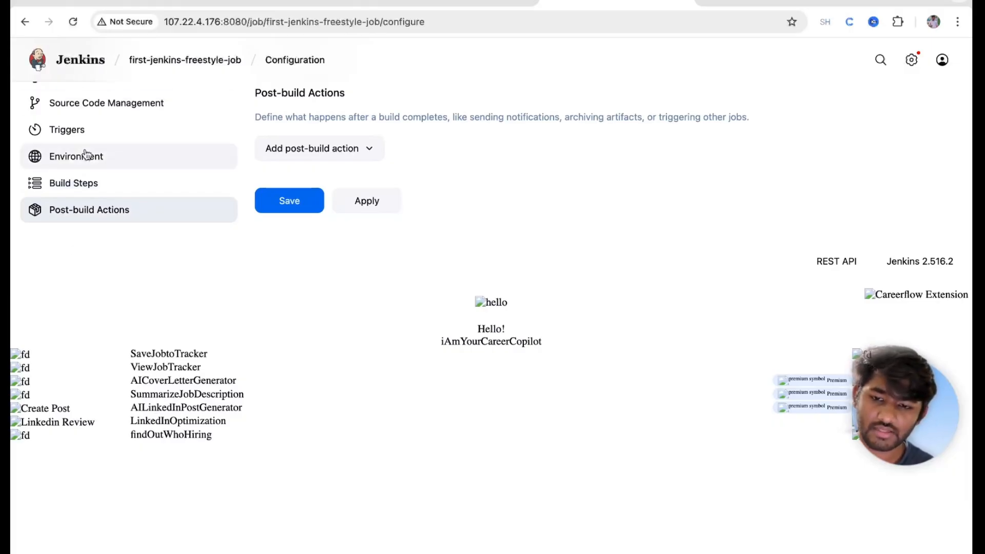
pyautogui.scroll(3, 72, 146)
pyautogui.click(76, 135)
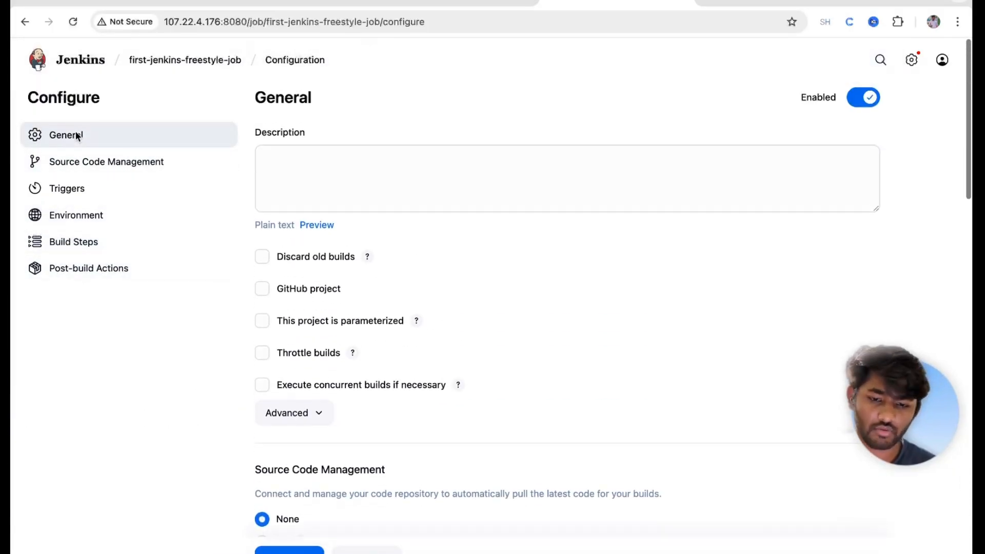
# Step: Enter the job description "this job creates a new file and prints the current location" and preview it
pyautogui.click(290, 158)
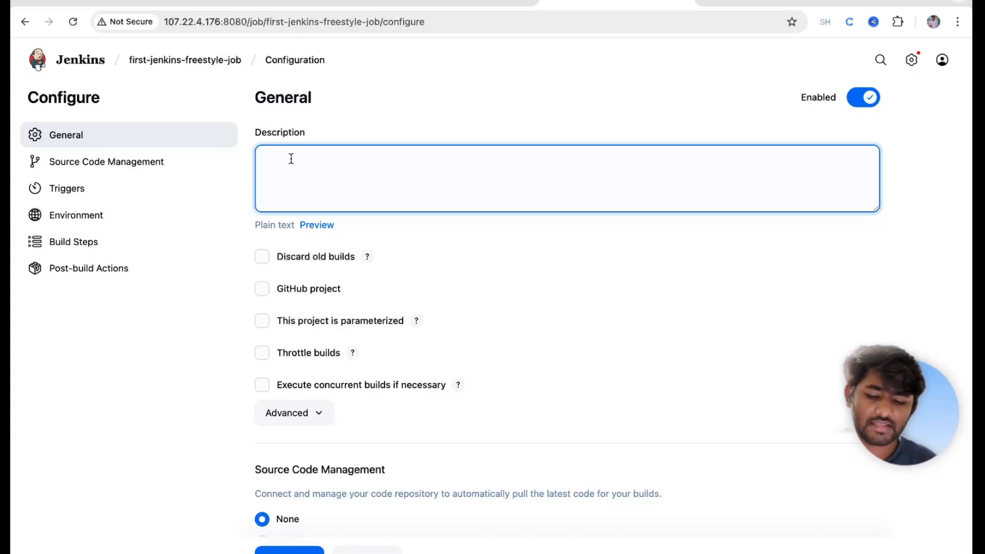
pyautogui.write('C')
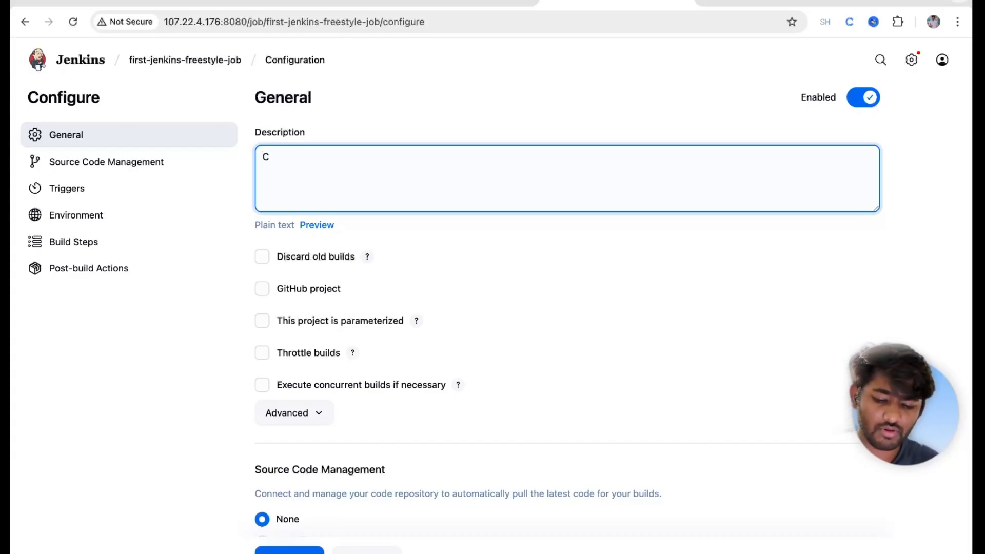
pyautogui.write('his job ')
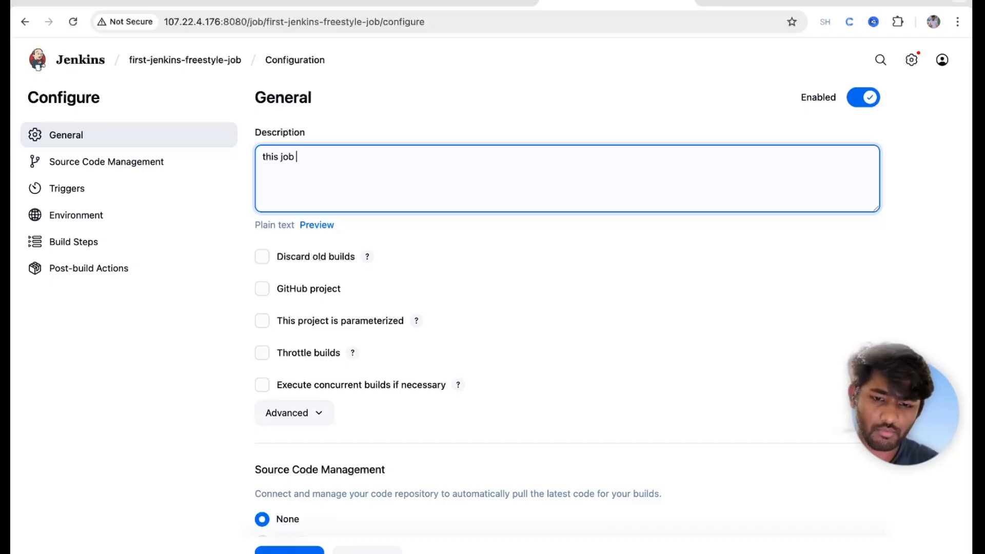
pyautogui.write('creates a new file and prints the current location')
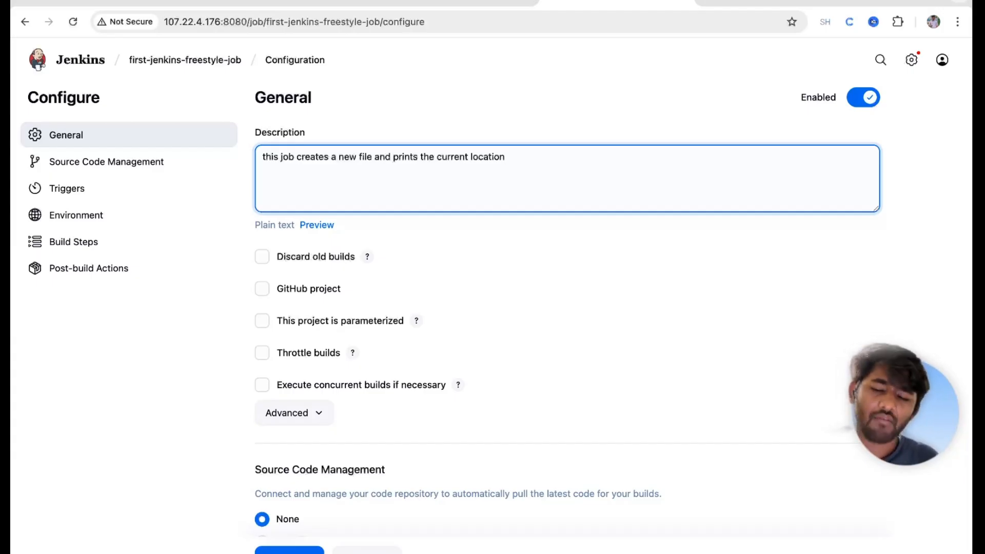
pyautogui.click(319, 228)
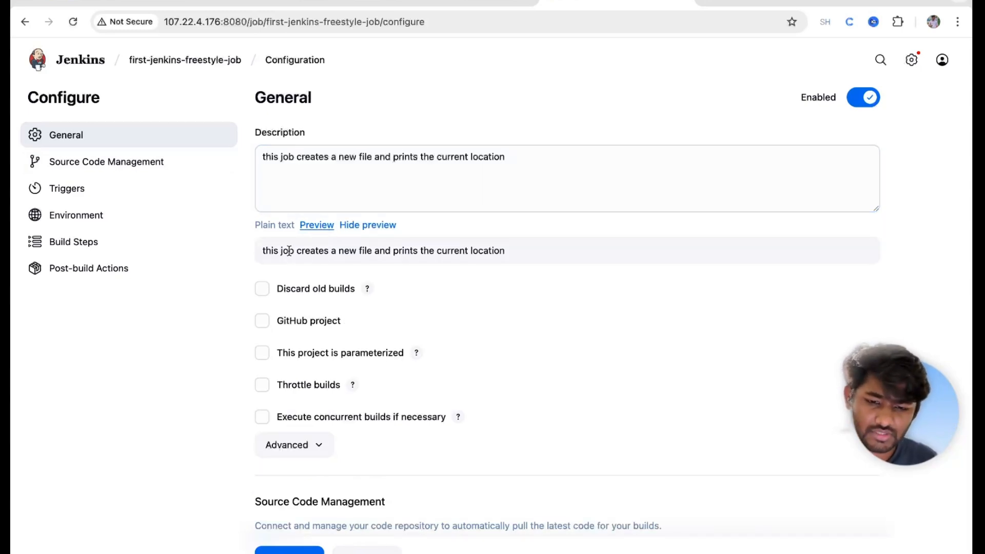
pyautogui.moveTo(262, 251); pyautogui.dragTo(510, 260)
pyautogui.click(510, 257)
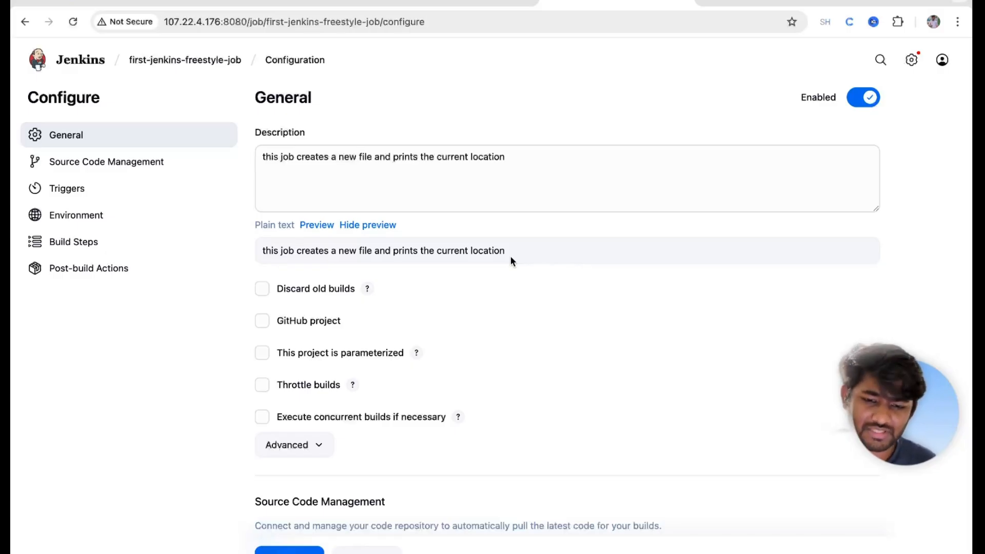
# Step: Read the help text for the Discard old builds option and close it again
pyautogui.scroll(-2, 511, 262)
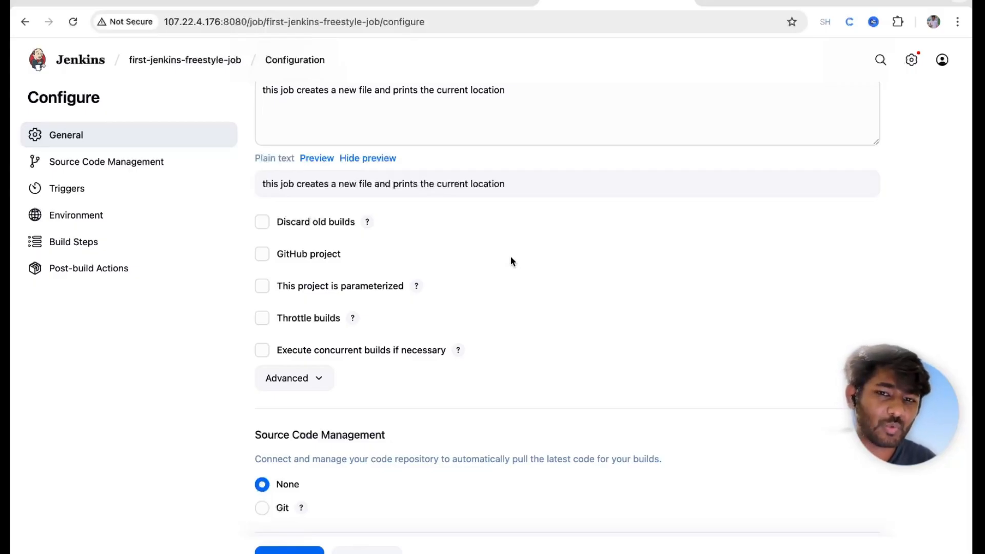
pyautogui.click(368, 223)
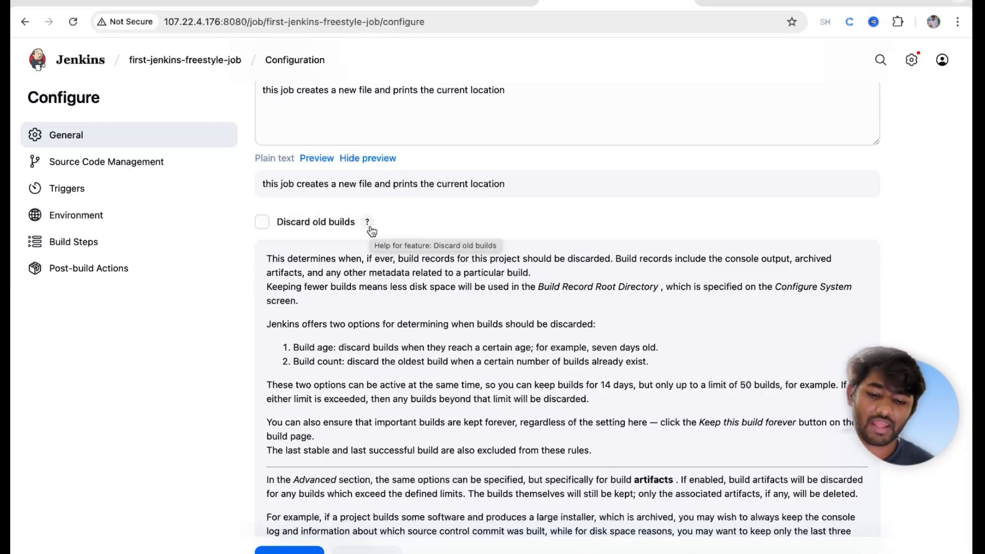
pyautogui.scroll(-3, 359, 257)
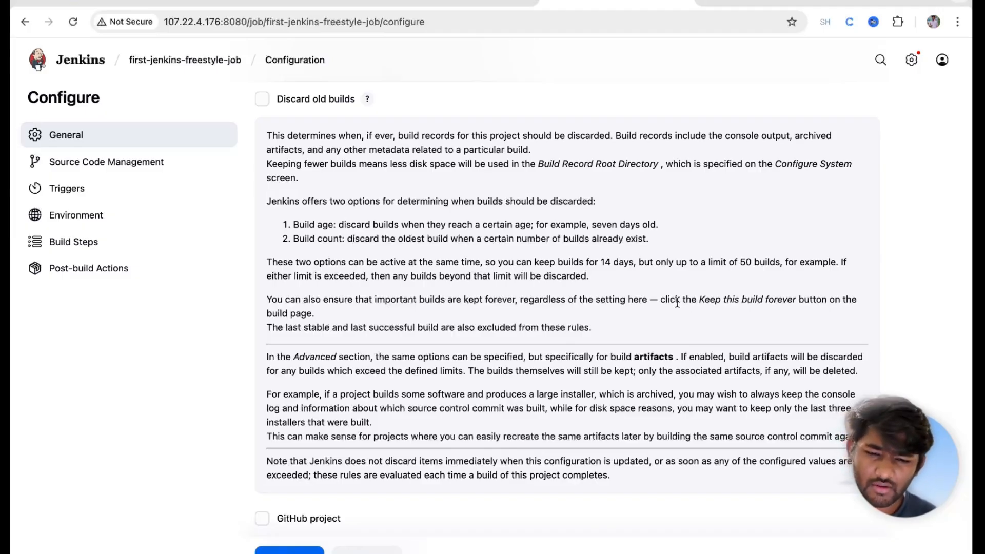
pyautogui.scroll(2, 683, 304)
pyautogui.click(365, 159)
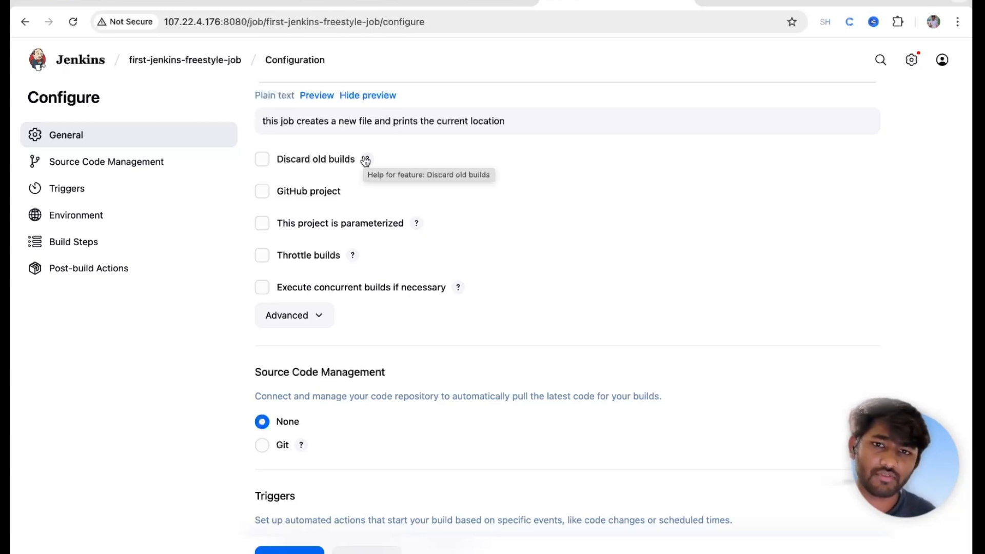
# Step: Try the GitHub project option, inspect its project URL field, and disable the option again
pyautogui.click(280, 194)
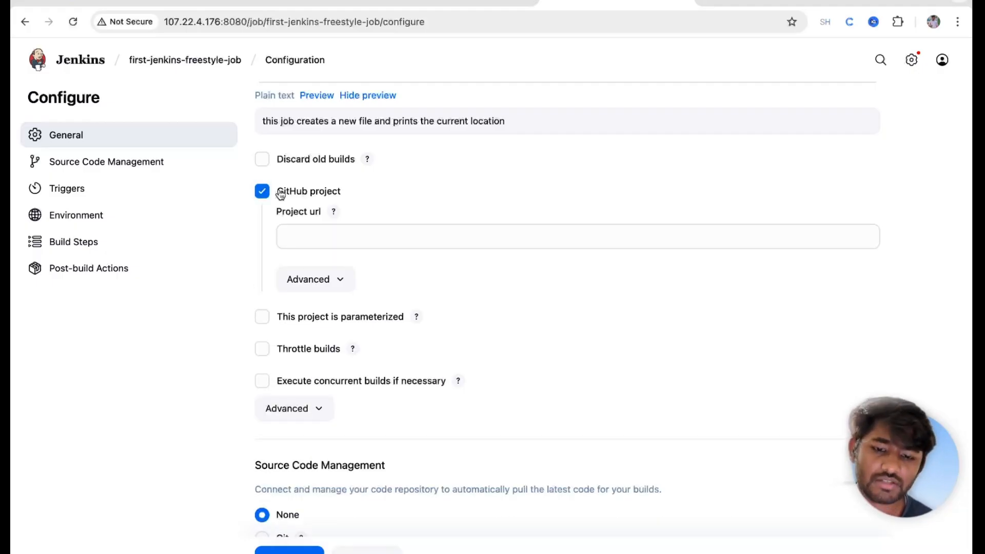
pyautogui.click(297, 237)
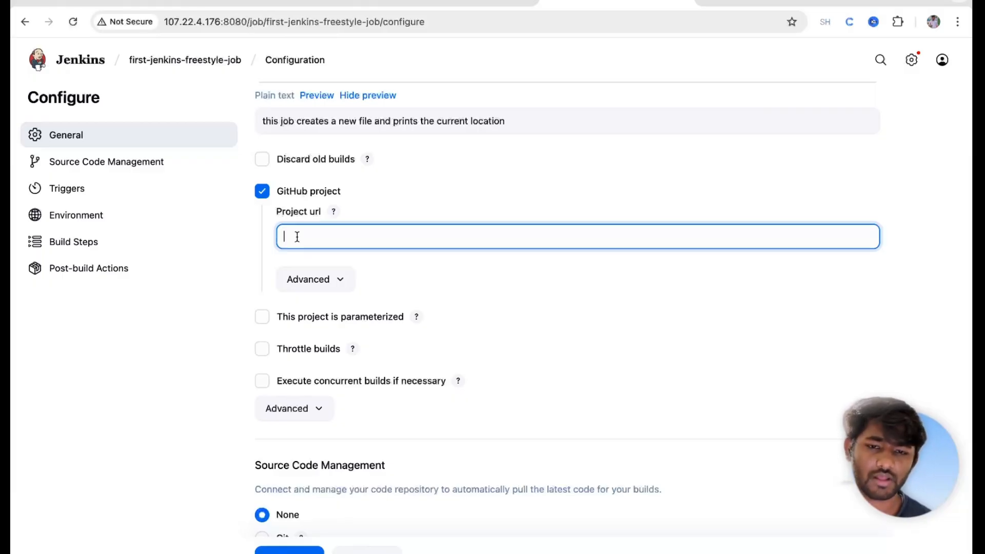
pyautogui.click(264, 195)
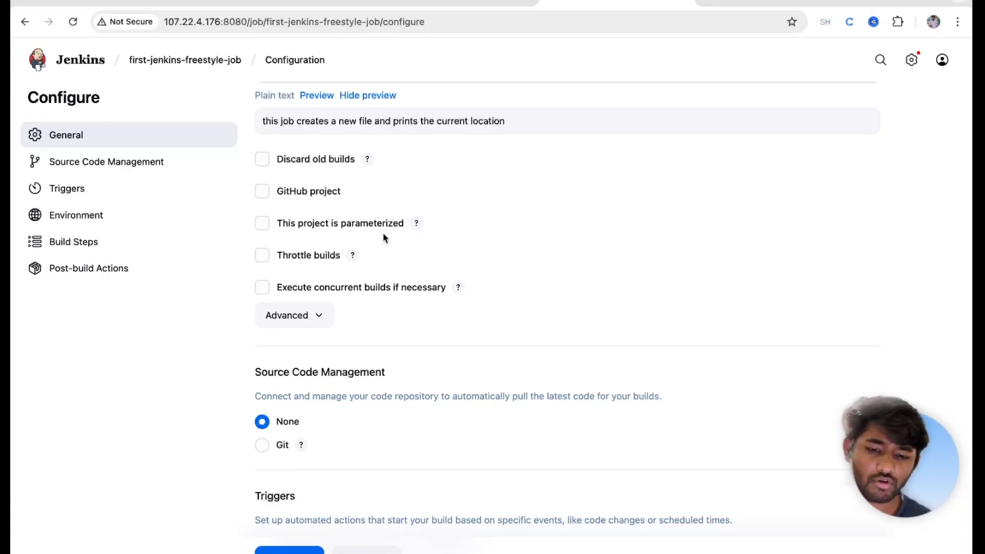
# Step: Try the Throttle builds option, check its number of builds and time period choices, and disable it again
pyautogui.click(261, 255)
pyautogui.click(305, 305)
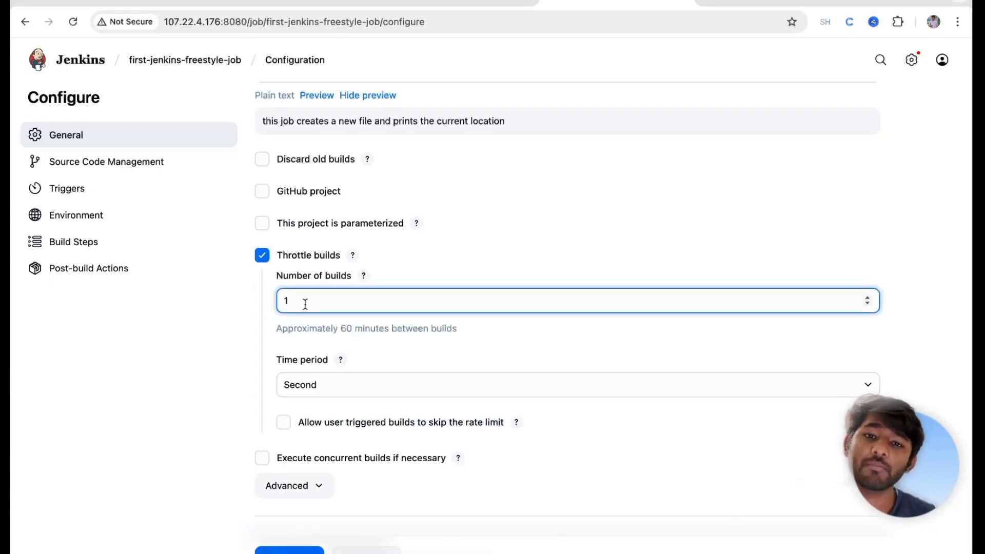
pyautogui.click(313, 391)
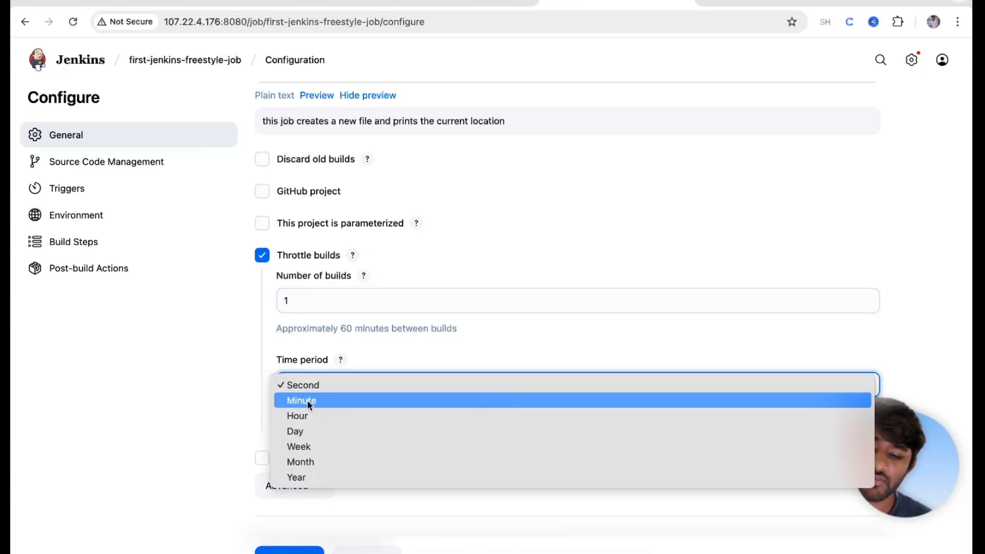
pyautogui.click(261, 254)
pyautogui.click(261, 257)
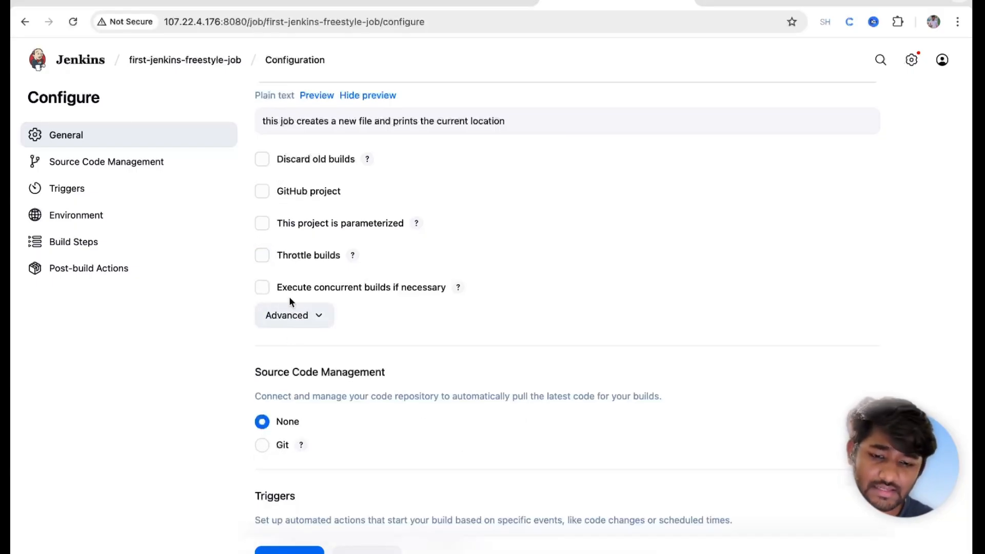
# Step: Read the help text for executing concurrent builds if necessary and close it again
pyautogui.click(457, 289)
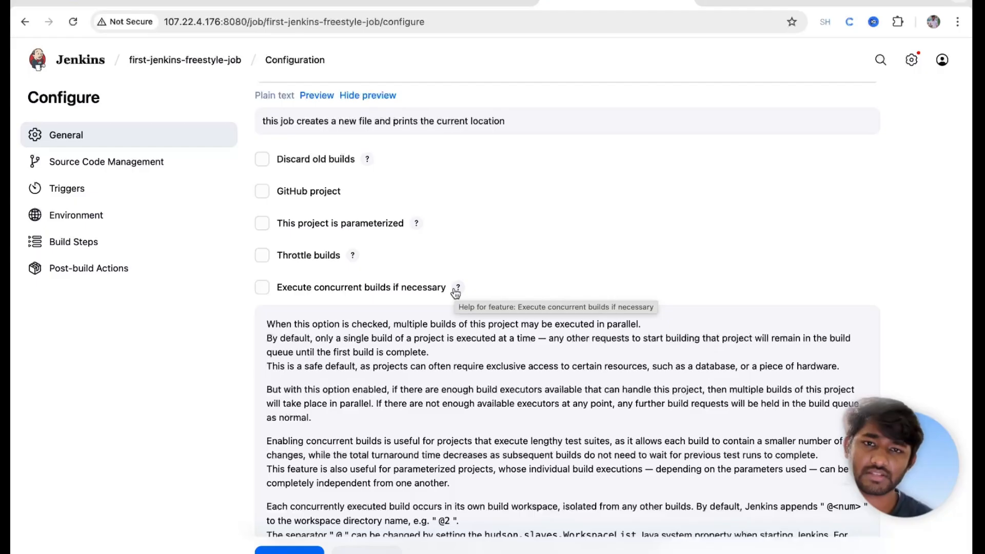
pyautogui.click(456, 289)
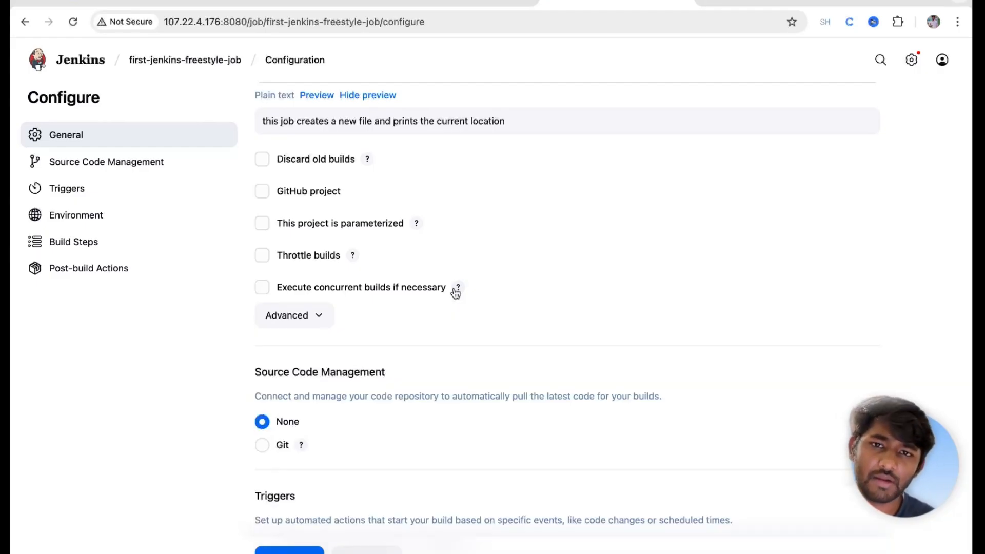
# Step: Try Git as the source code management option, inspect its repository URL field, and set the option back to None
pyautogui.scroll(-4, 456, 293)
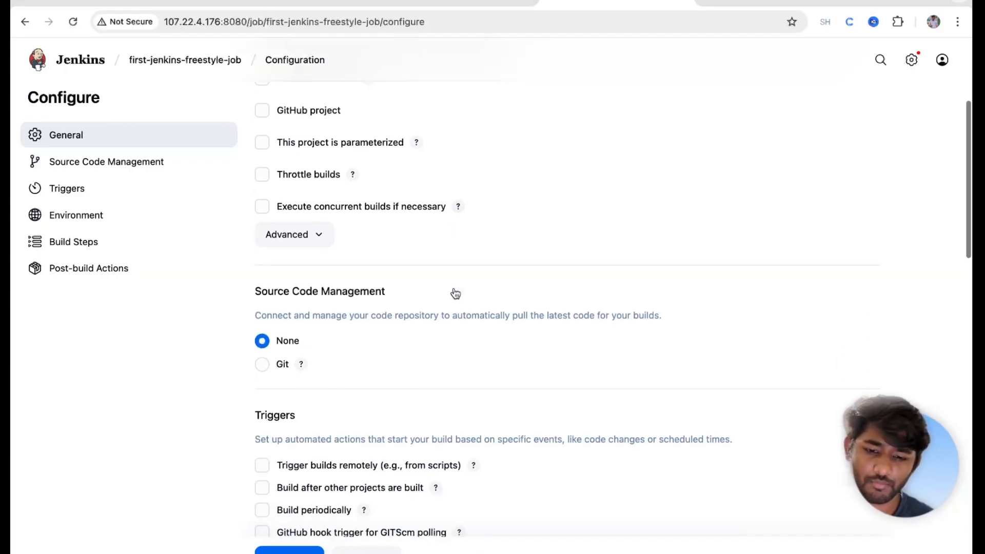
pyautogui.click(92, 172)
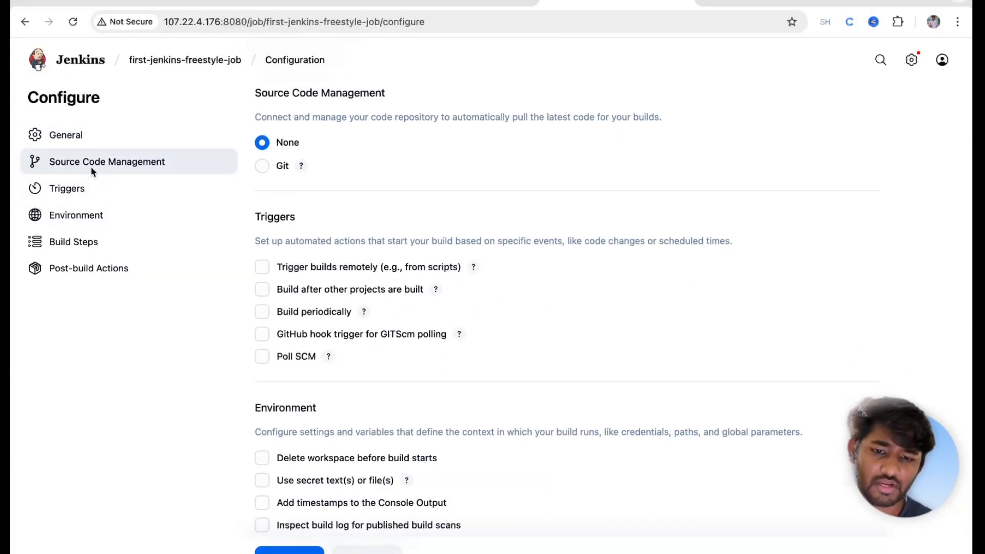
pyautogui.click(264, 169)
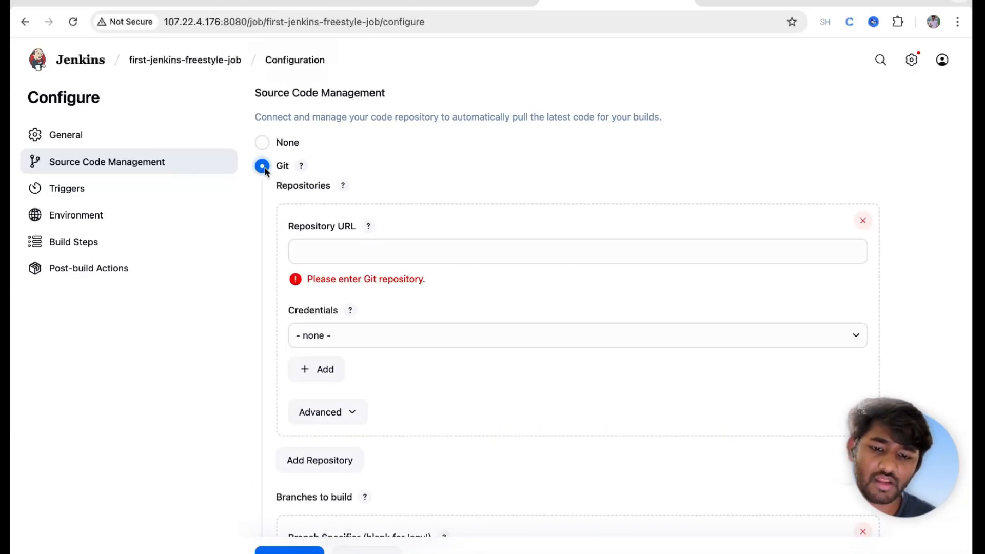
pyautogui.click(310, 256)
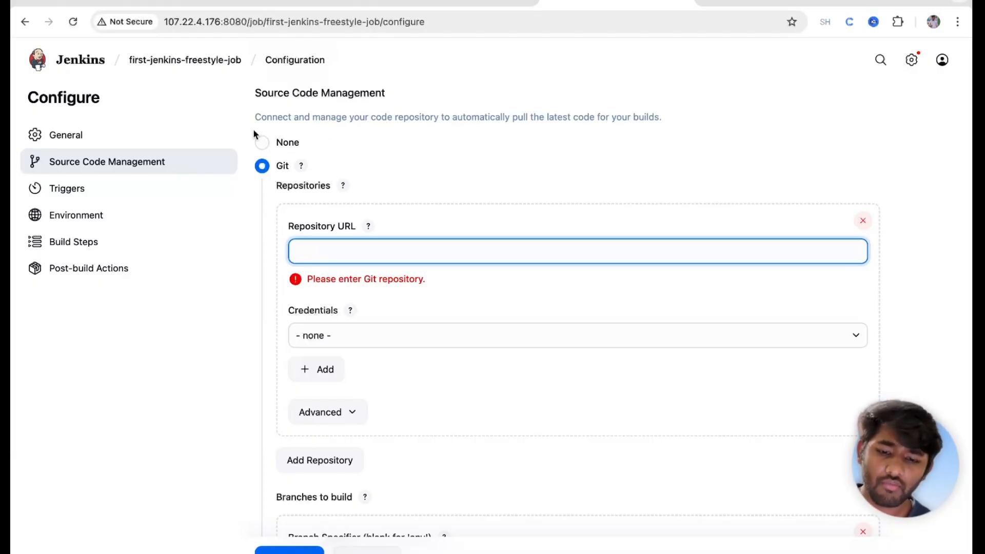
pyautogui.click(262, 143)
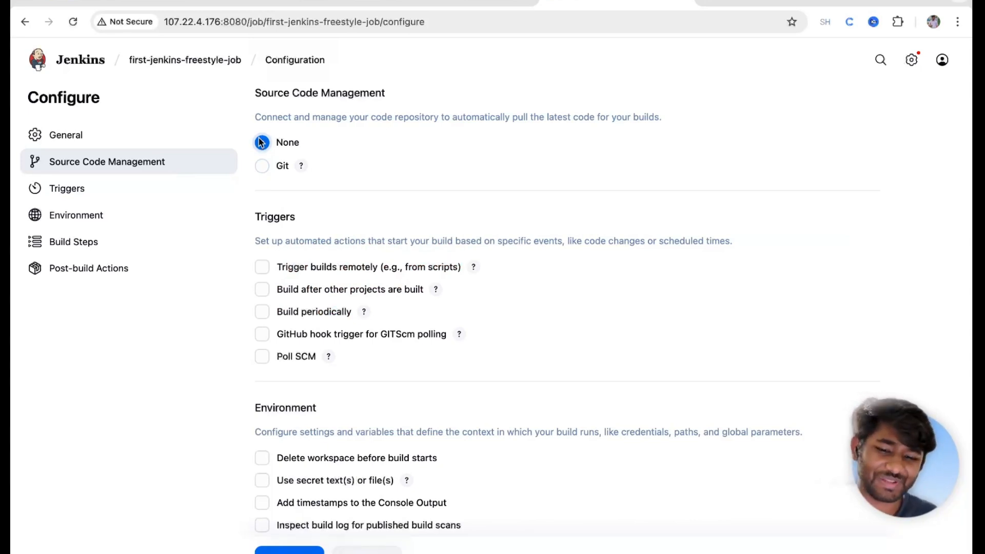
# Step: Try the triggers Build after other projects are built and Build periodically, disabling each again after viewing its settings
pyautogui.click(69, 189)
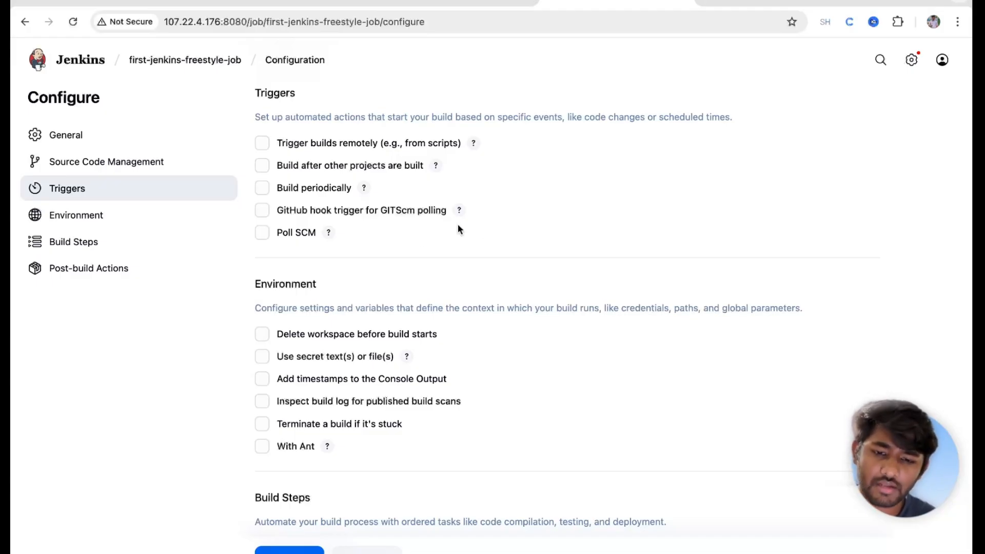
pyautogui.click(263, 165)
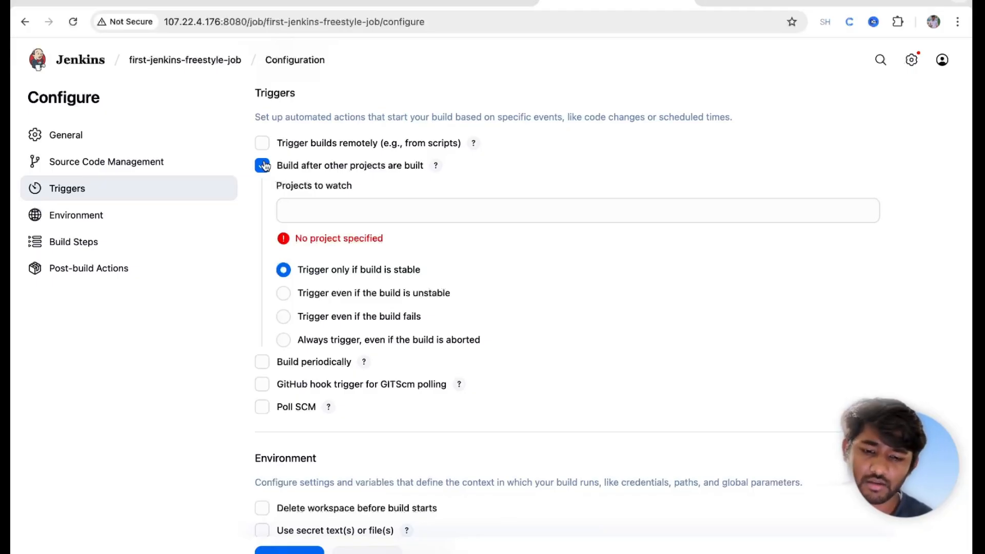
pyautogui.click(262, 166)
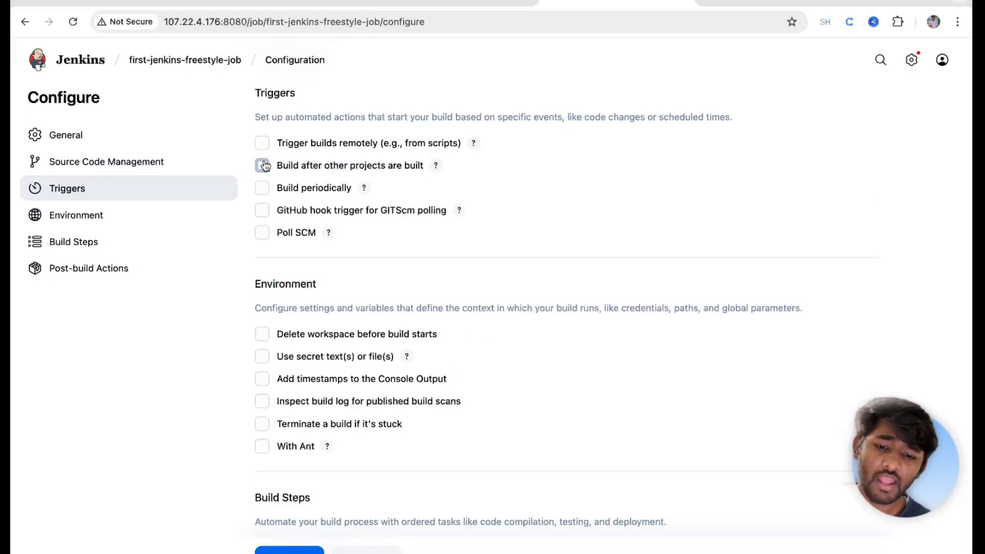
pyautogui.click(263, 188)
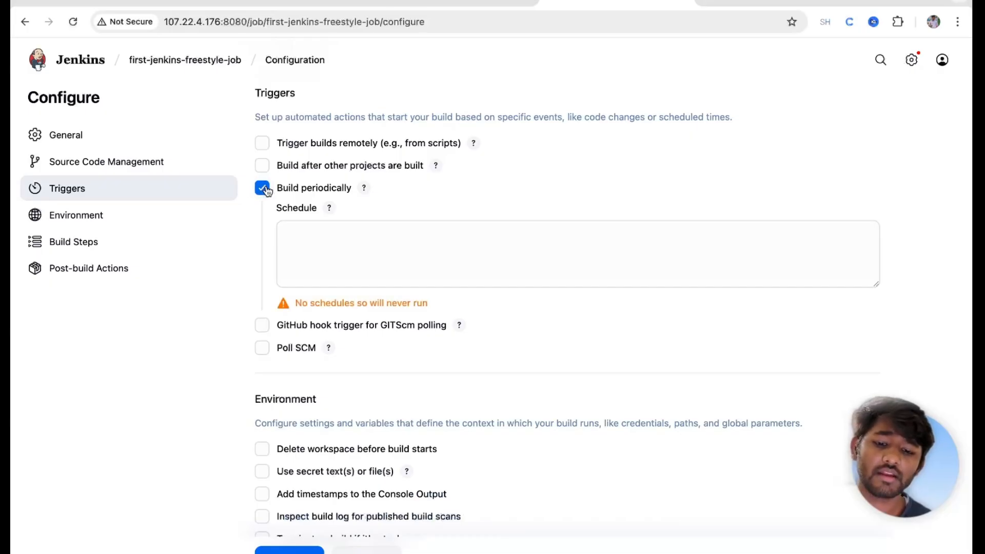
pyautogui.click(263, 188)
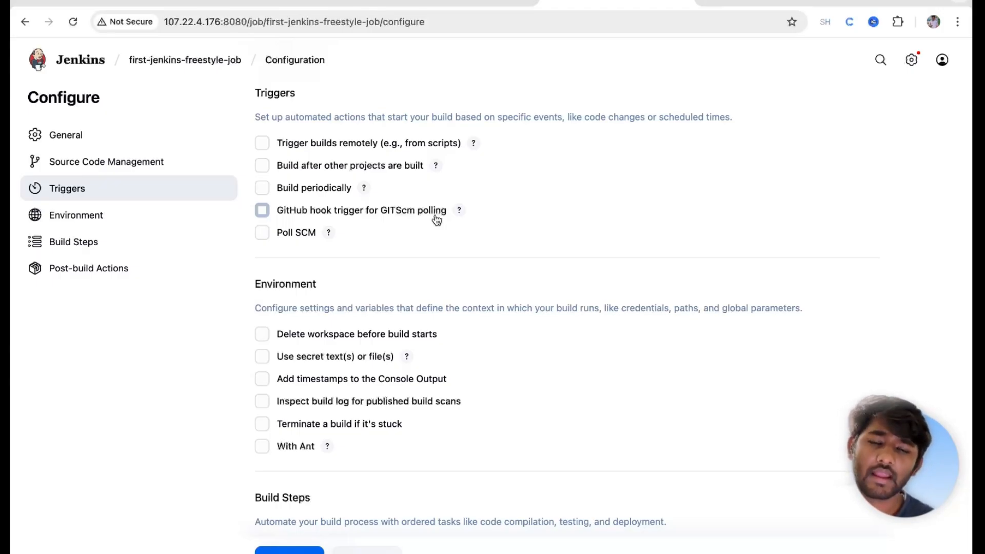
# Step: Try the Poll SCM trigger, inspect its schedule field, and disable it again
pyautogui.click(280, 241)
pyautogui.click(291, 267)
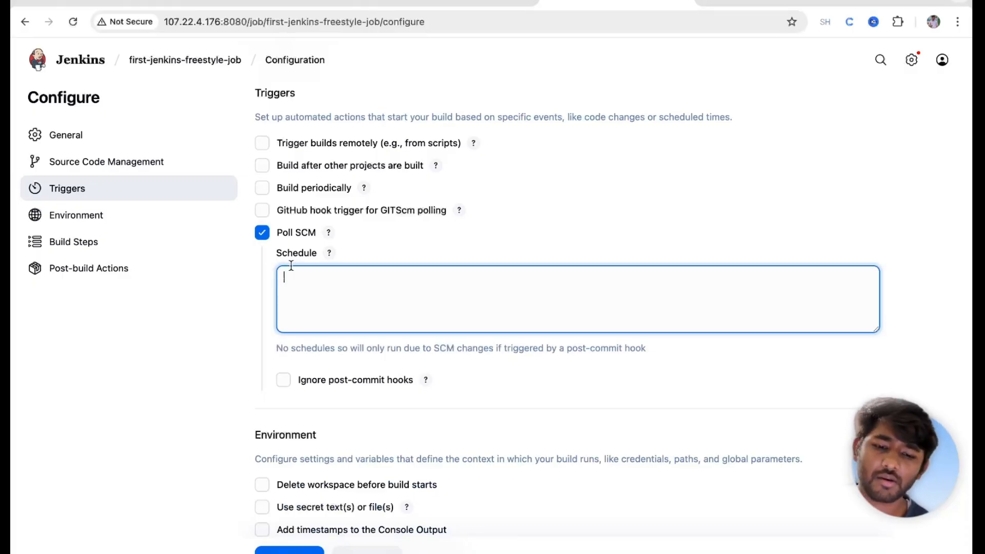
pyautogui.click(267, 234)
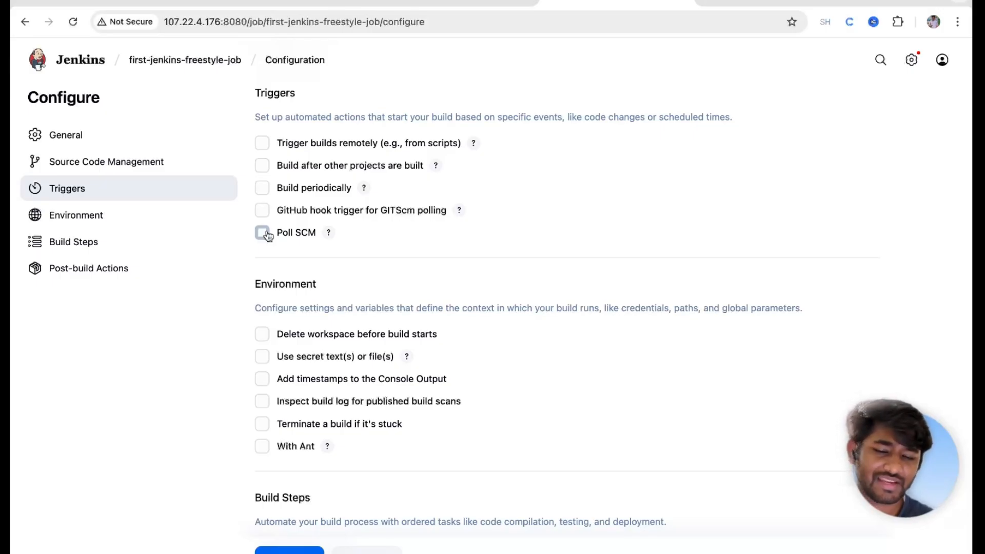
# Step: Enable Add timestamps to the Console Output in the job's environment settings
pyautogui.click(110, 216)
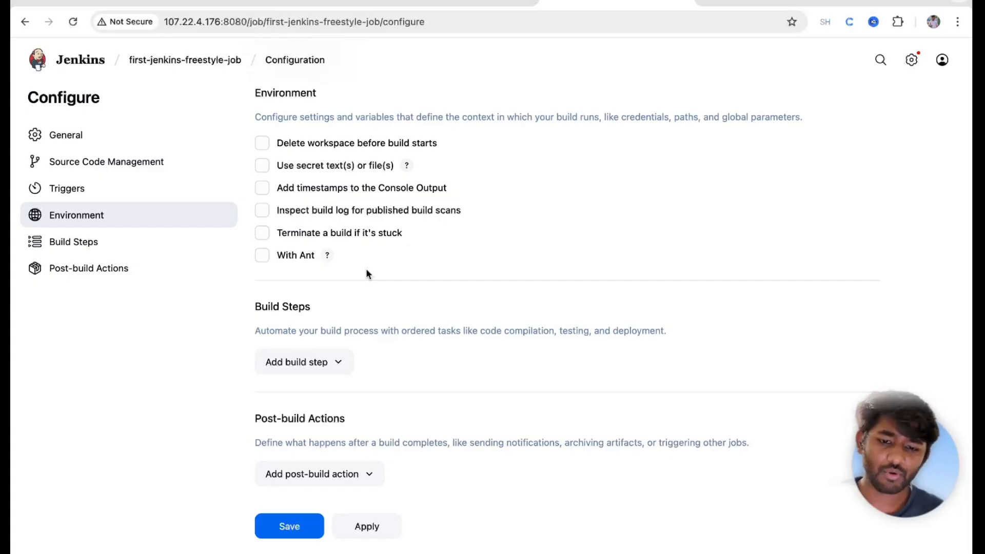
pyautogui.click(263, 189)
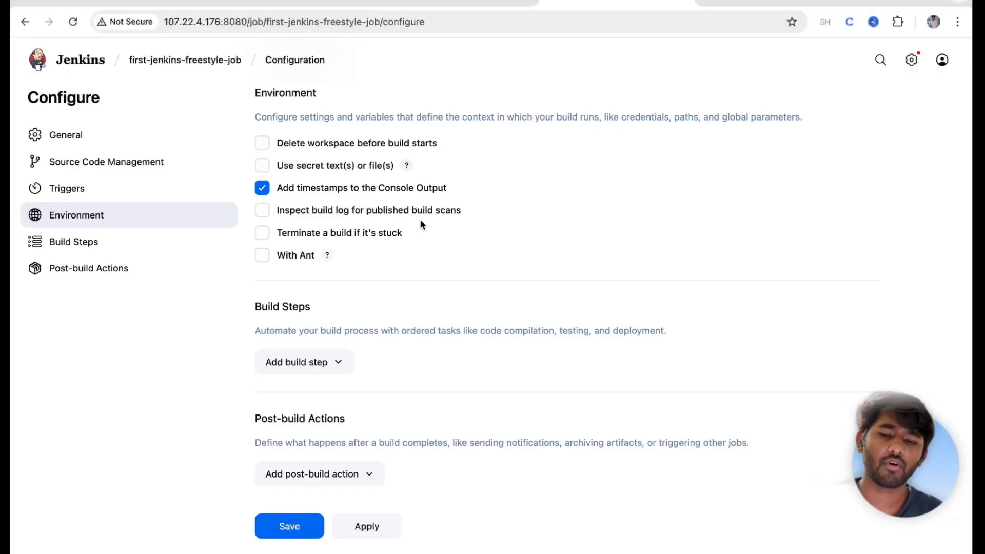
# Step: Read the help text for the With Ant environment option and close it again
pyautogui.click(327, 255)
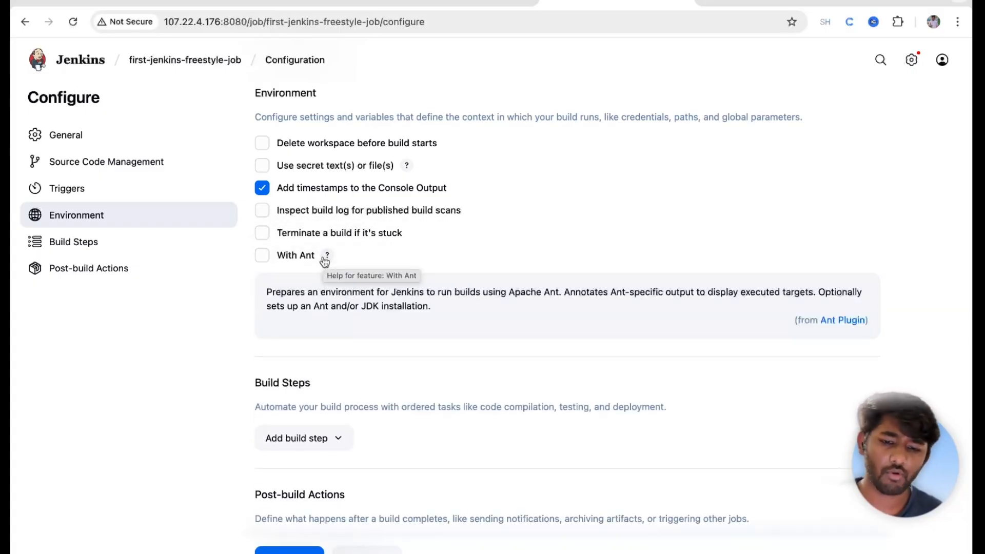
pyautogui.click(327, 256)
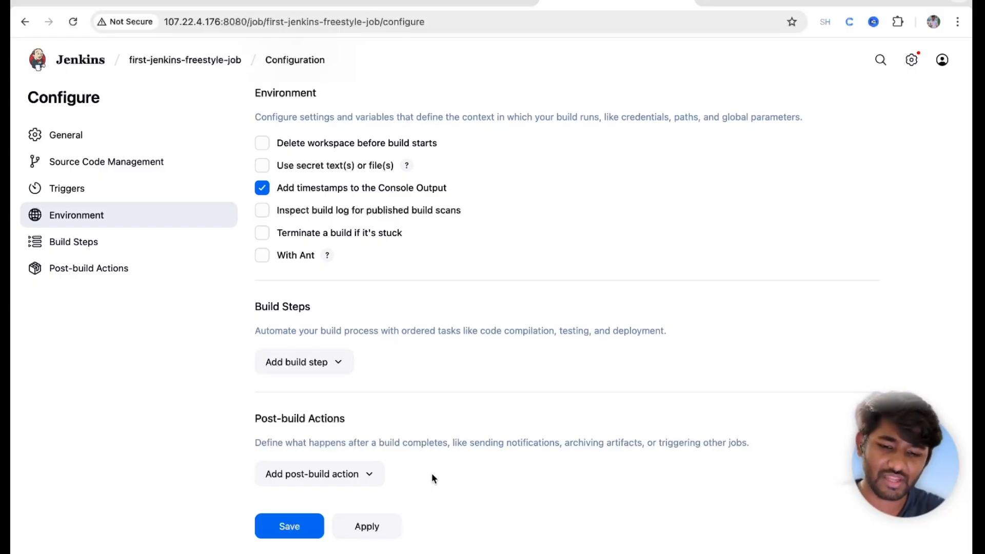
pyautogui.click(259, 431)
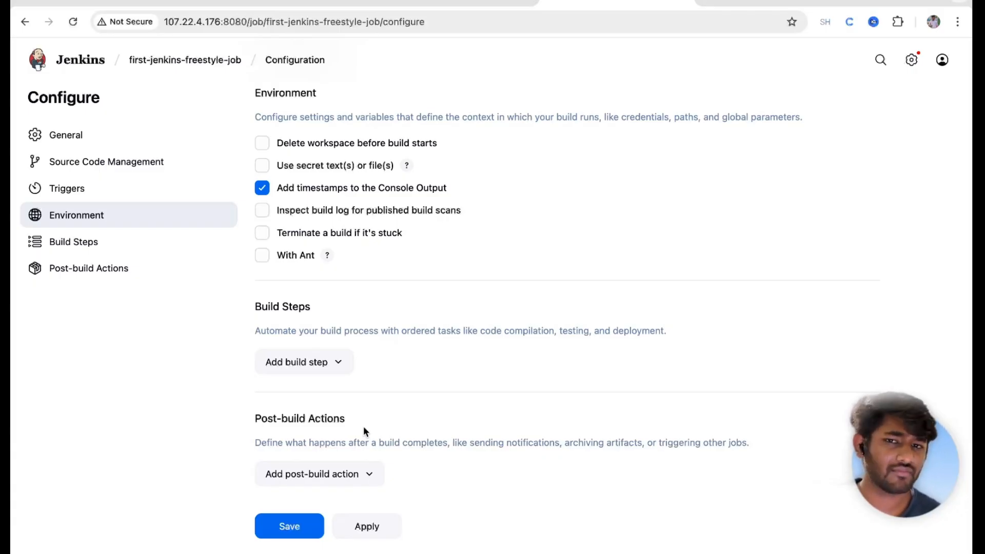
# Step: Add an Execute shell build step to the job and open its command for editing
pyautogui.click(270, 361)
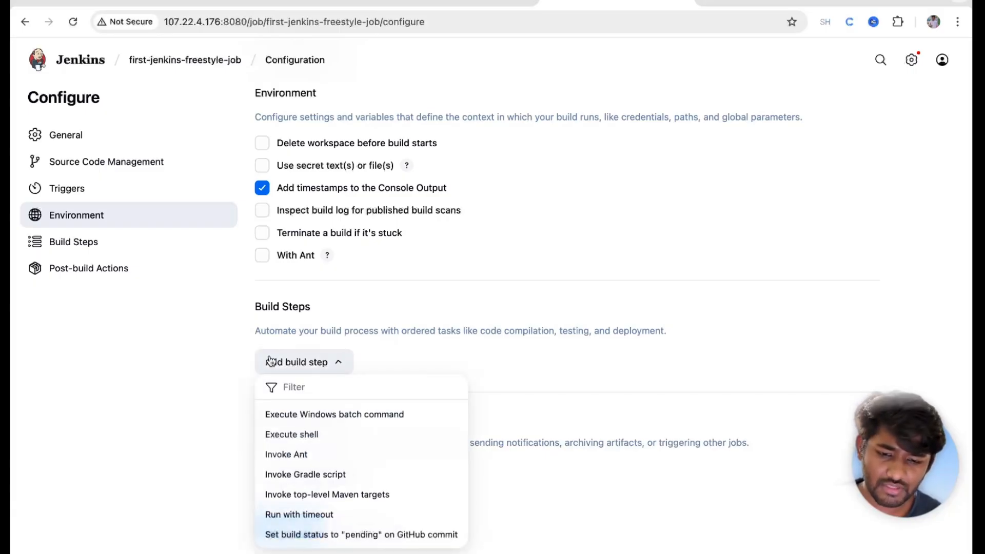
pyautogui.click(279, 435)
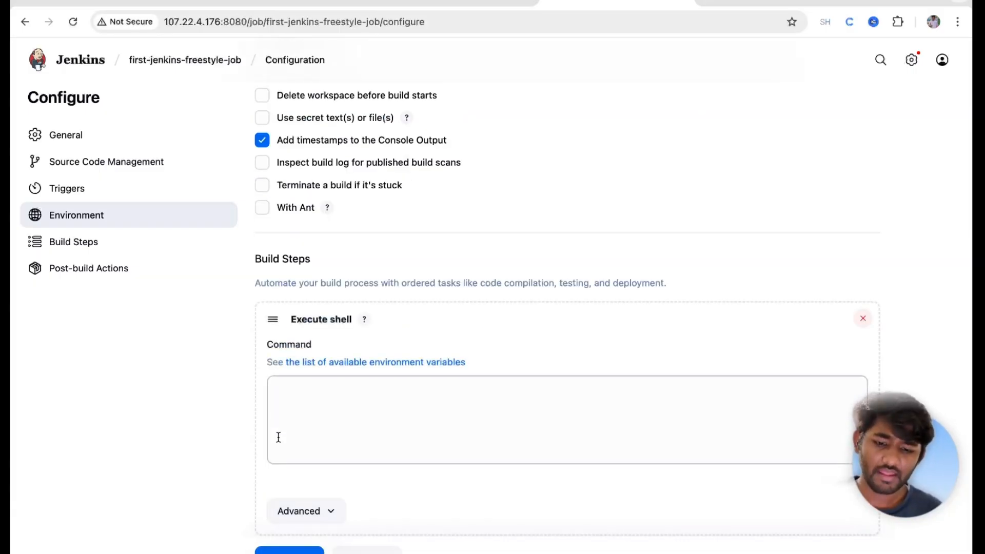
pyautogui.click(311, 388)
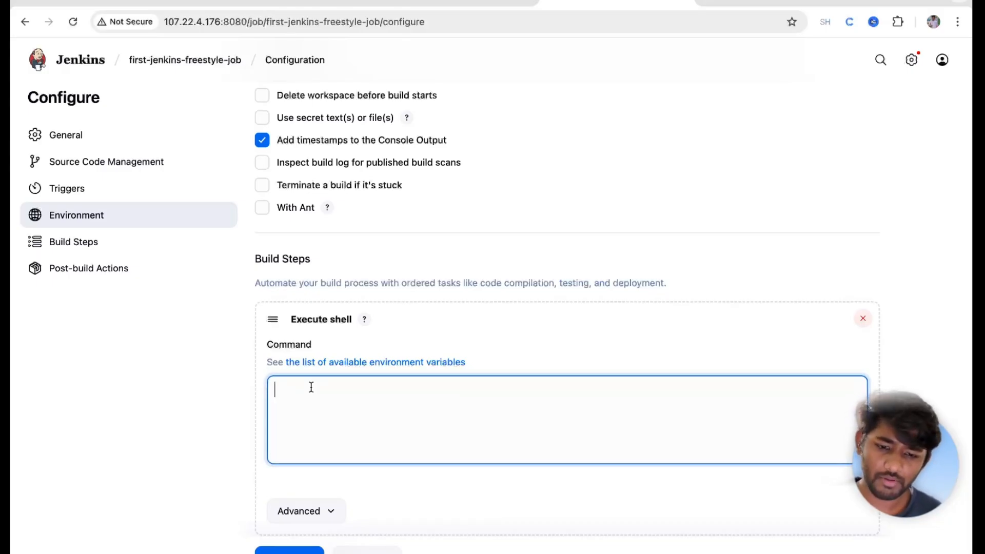
# Step: Switch to the server terminal, quit the Jenkins service status view, and clear the screen
pyautogui.hotkey('ctrl', 'Left')
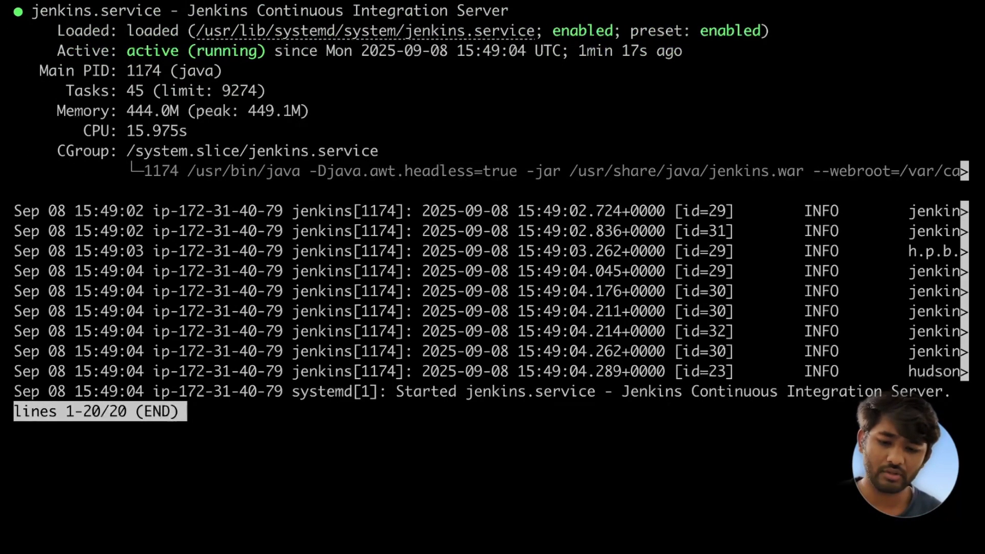
pyautogui.write('qq')
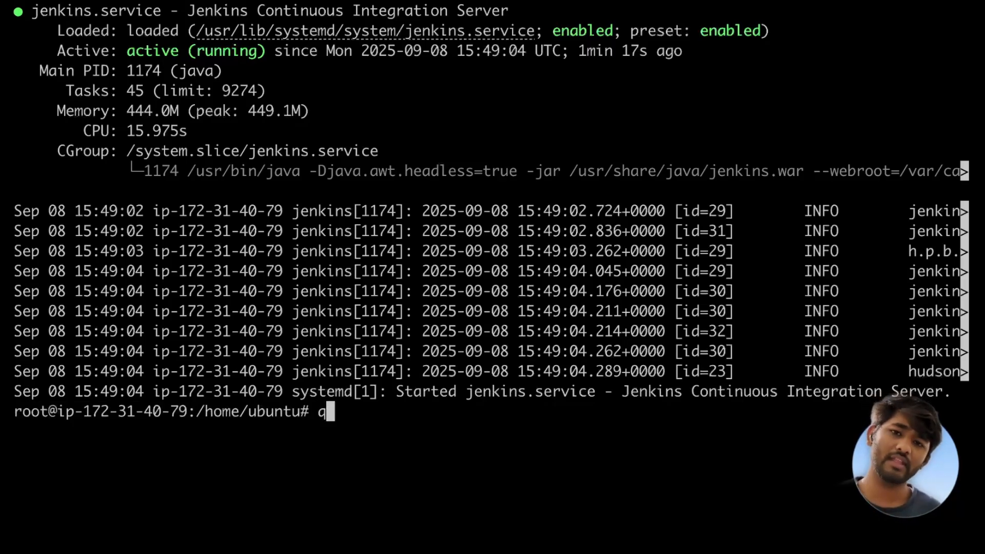
pyautogui.press('BackSpace')
pyautogui.write('clear')
pyautogui.press('Return')
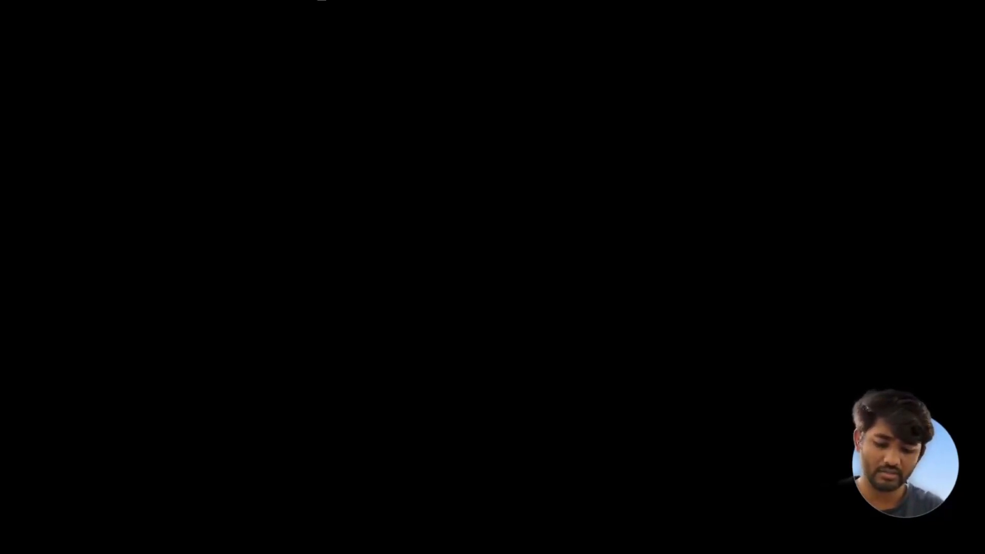
# Step: Create an empty file new.txt with touch and list the directory contents with ls -ll
pyautogui.write('touch new.txt')
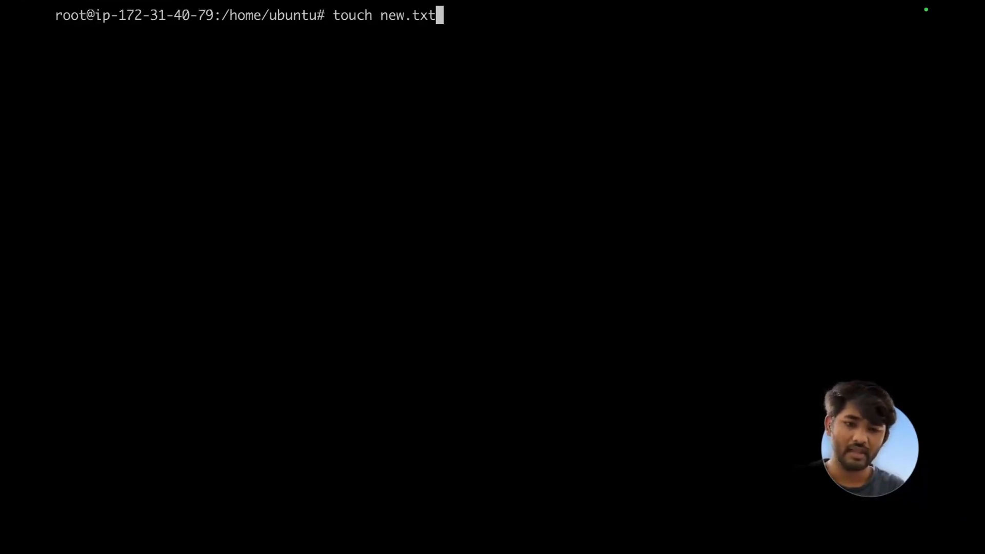
pyautogui.press('Return')
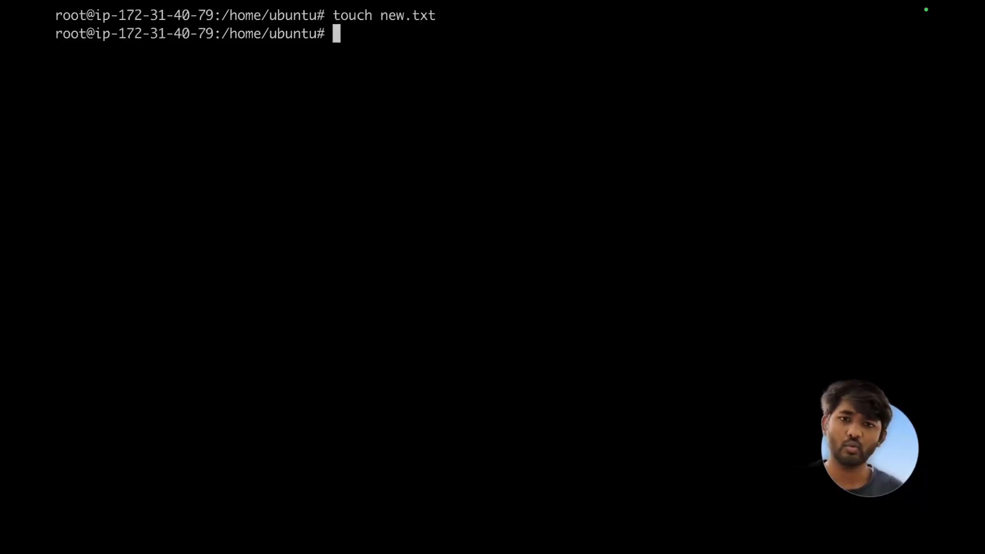
pyautogui.write('ls -ll')
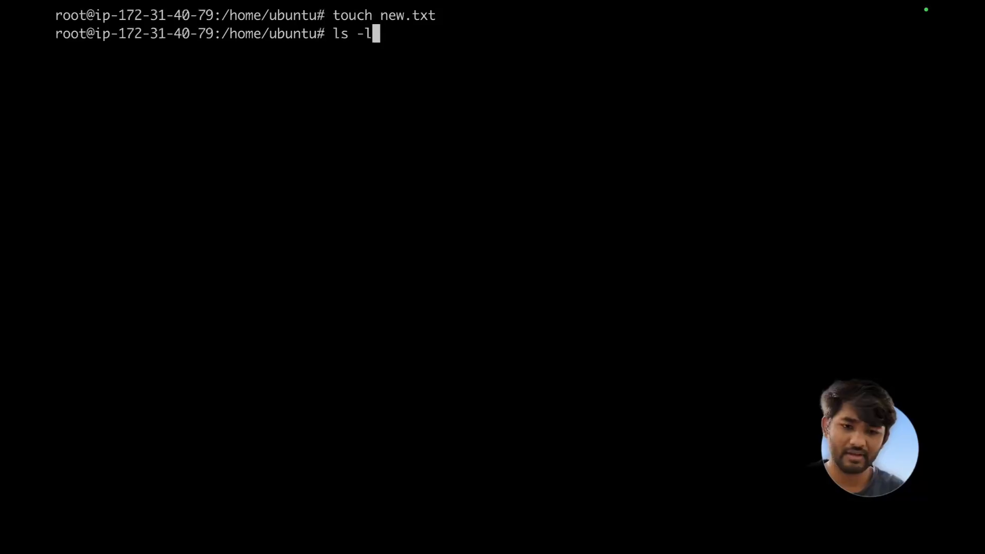
pyautogui.press('Return')
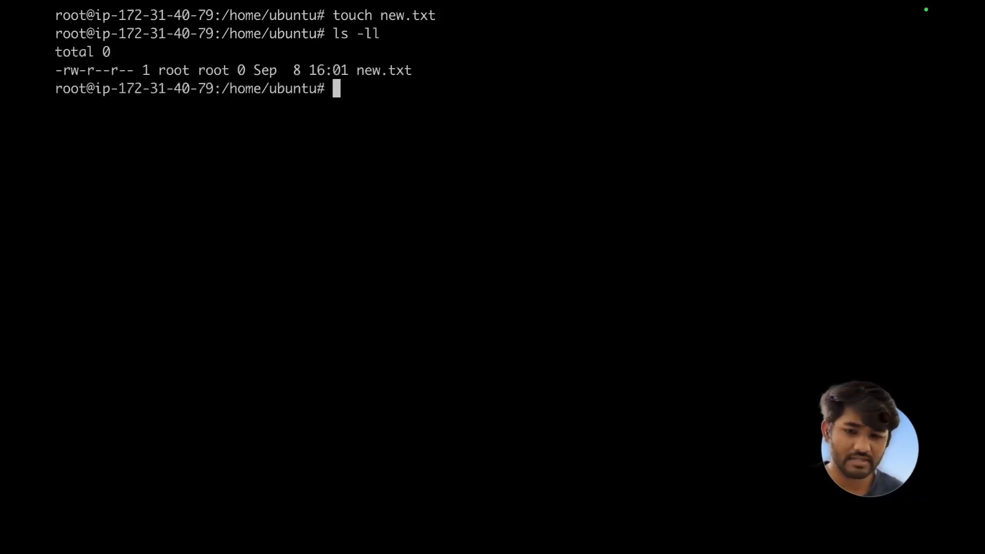
# Step: Print the current working directory with pwd and output the text "Hello" with echo
pyautogui.write('pwd')
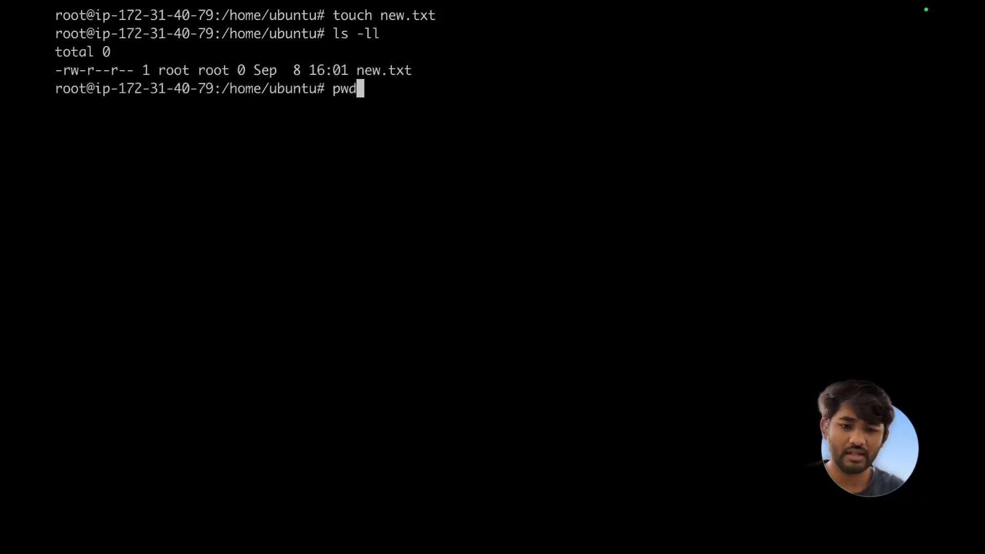
pyautogui.press('Return')
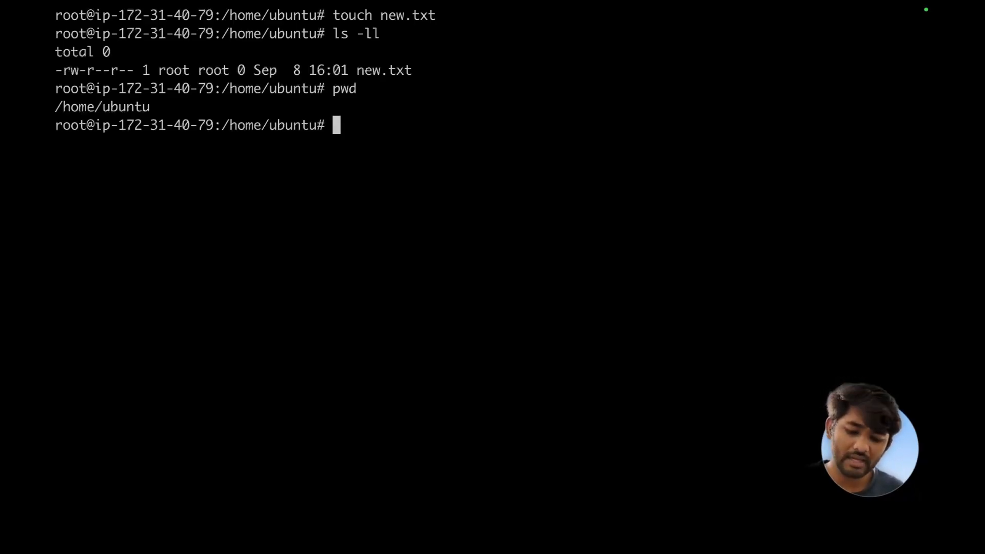
pyautogui.write('echo ""')
pyautogui.press('Left')
pyautogui.write('Hello')
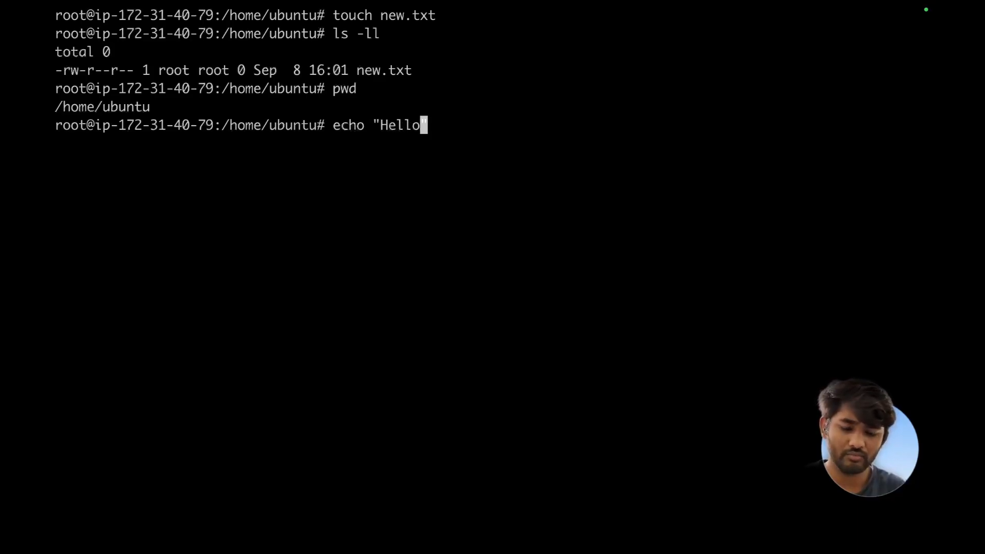
pyautogui.press('Return')
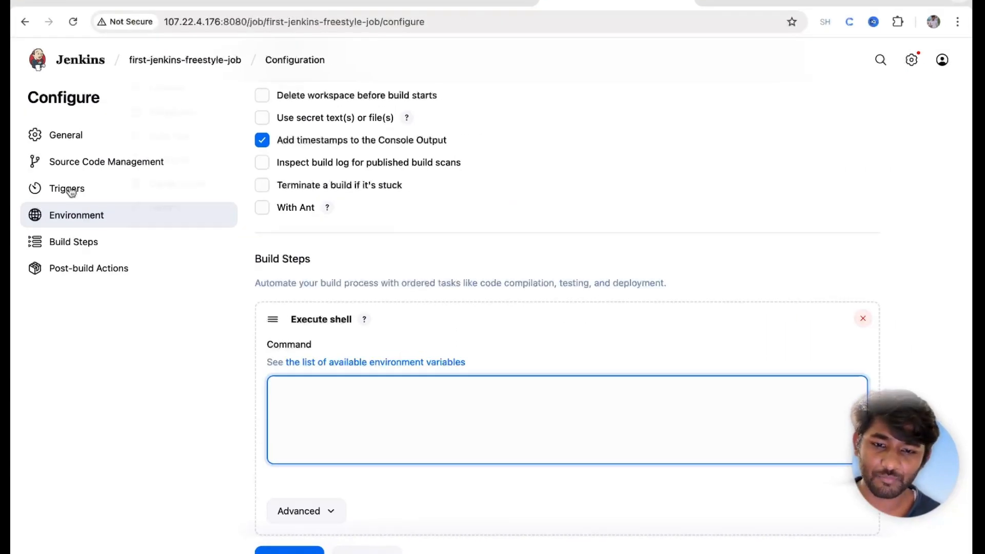
# Step: Switch back to the Jenkins job configuration and enter echo "Hello" as the Execute shell command
pyautogui.write('echo ')
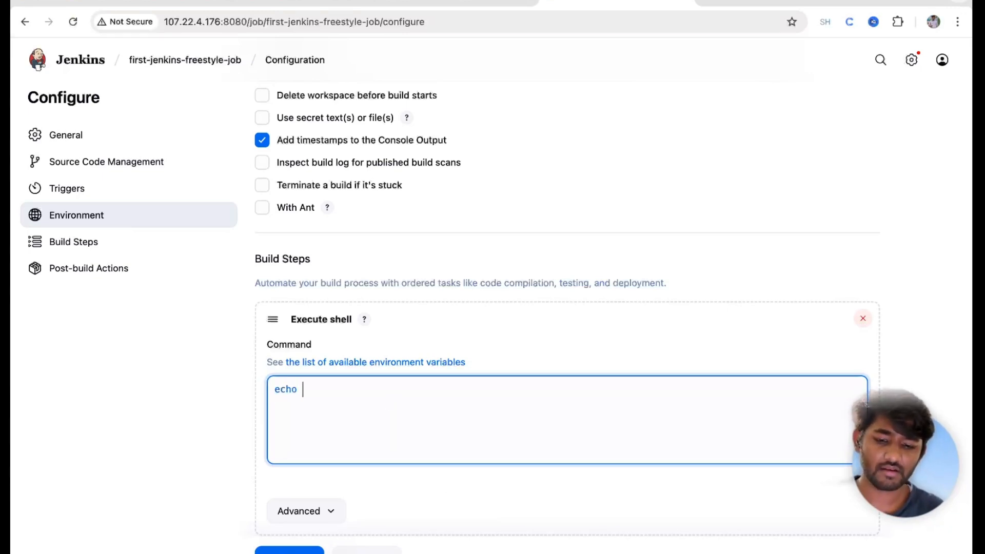
pyautogui.write('""')
pyautogui.press('Left')
pyautogui.write('Hello')
# Step: Apply and save the configuration of first-jenkins-freestyle-job
pyautogui.scroll(-2, 395, 526)
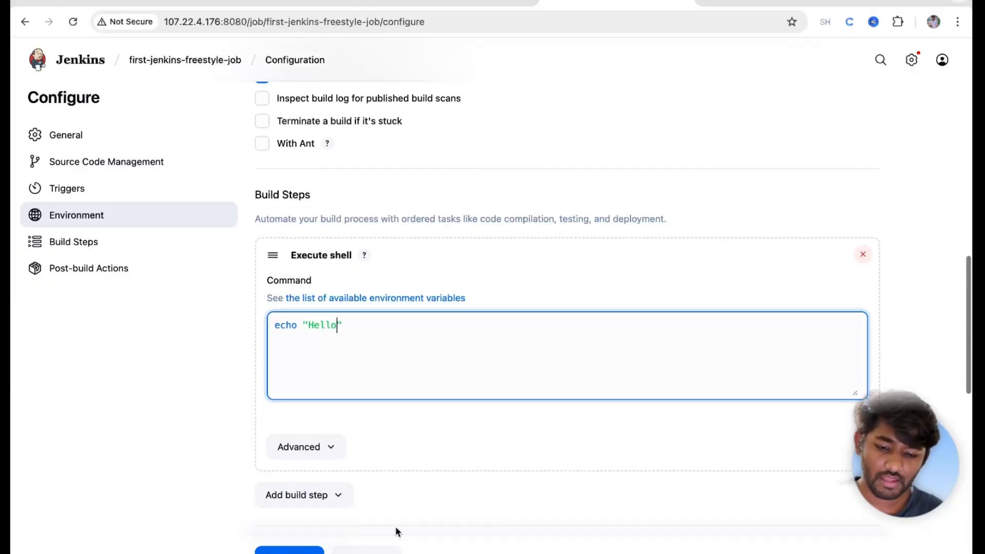
pyautogui.scroll(-2, 395, 532)
pyautogui.click(367, 551)
pyautogui.click(295, 551)
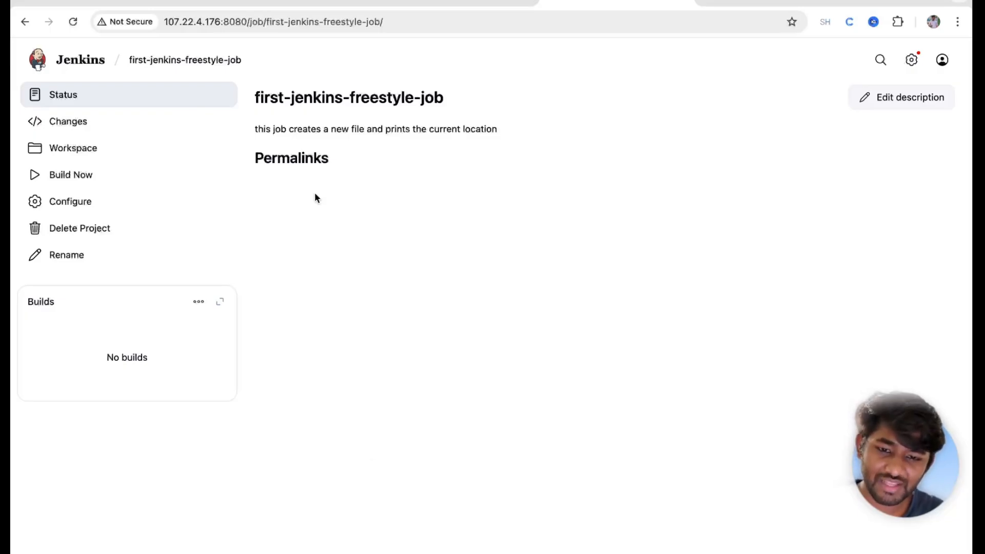
# Step: Review the job's name and description on its status page by highlighting the text
pyautogui.moveTo(251, 96); pyautogui.dragTo(465, 114)
pyautogui.click(398, 131)
pyautogui.tripleClick(398, 131)
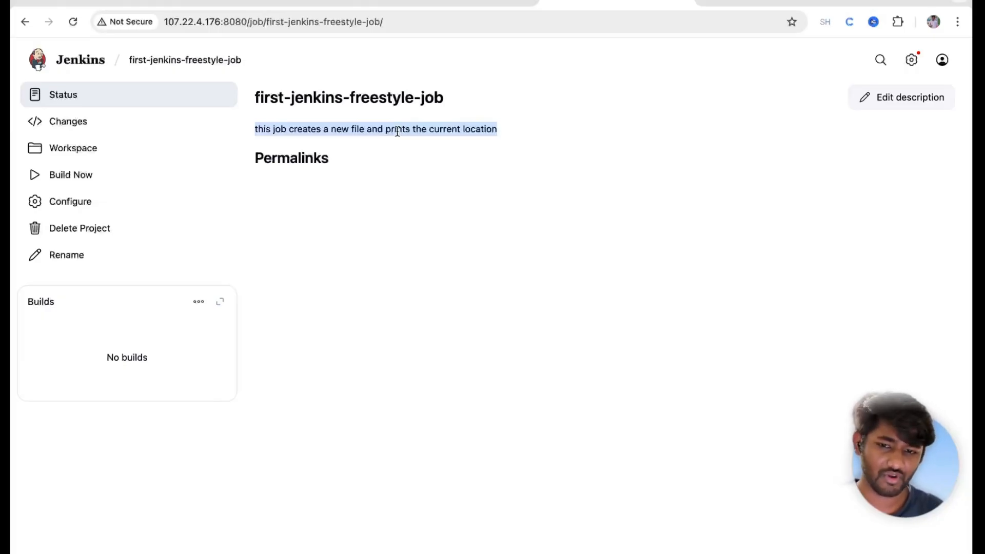
# Step: Build first-jenkins-freestyle-job from the dashboard job list, and build it again from the job's own page
pyautogui.click(80, 62)
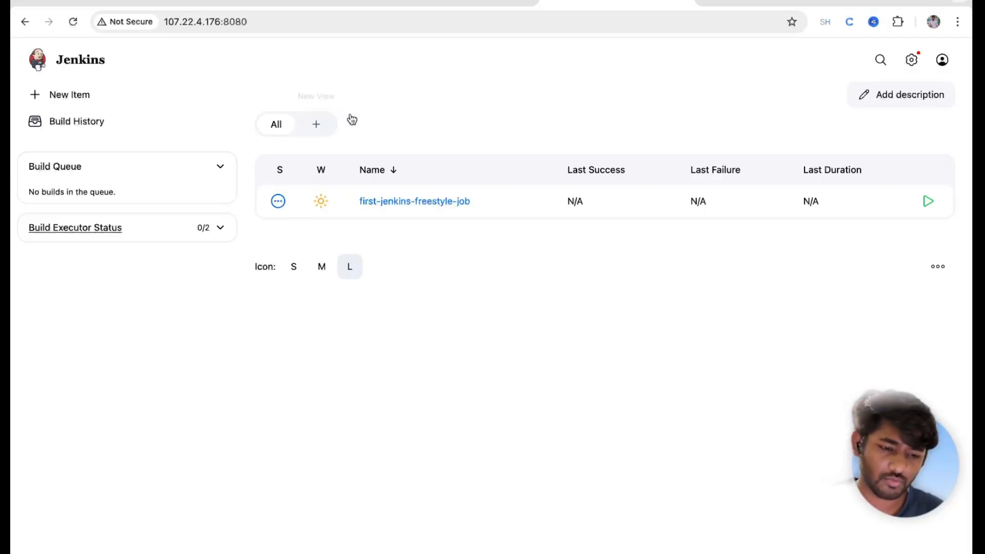
pyautogui.click(925, 202)
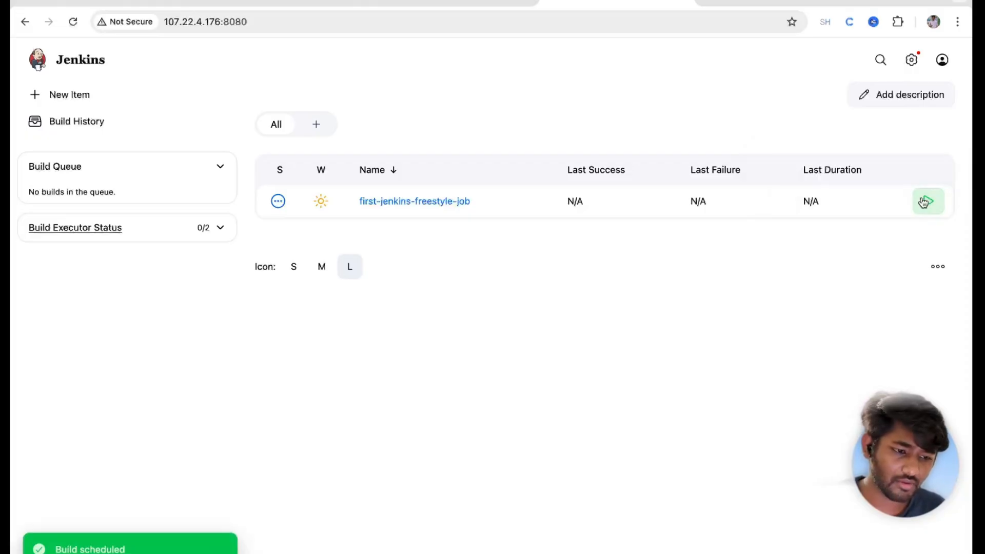
pyautogui.click(436, 203)
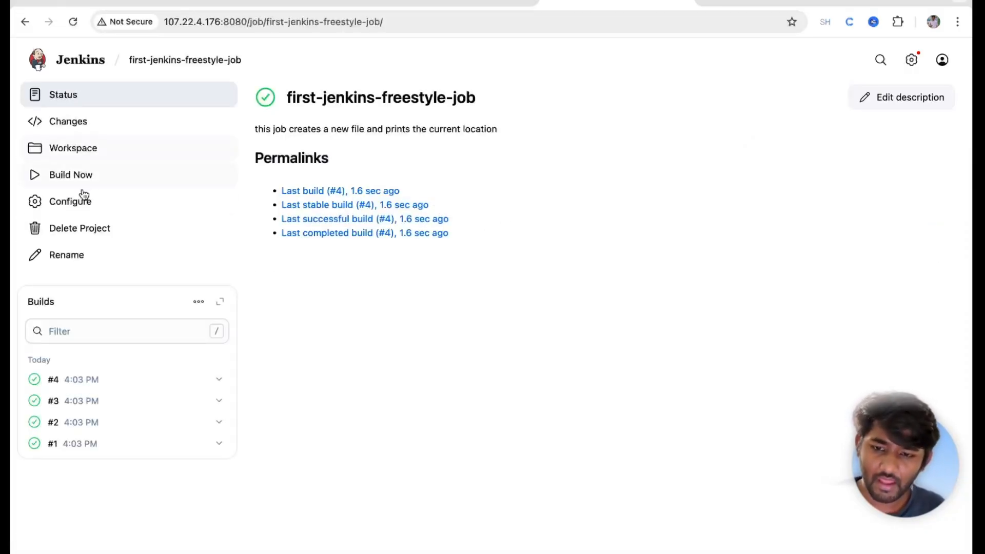
pyautogui.click(73, 183)
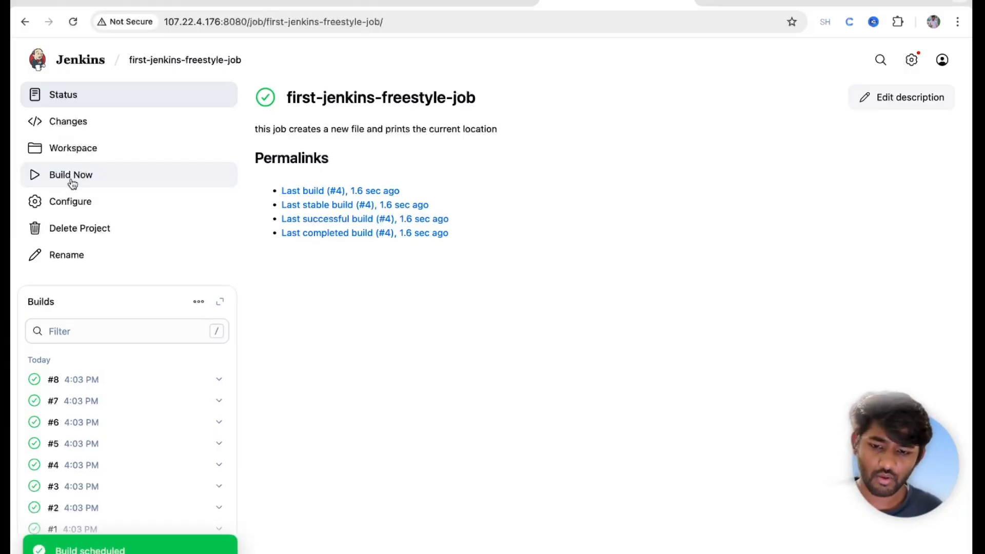
# Step: Open the console output of build #8 from the overall Jenkins build history
pyautogui.click(72, 65)
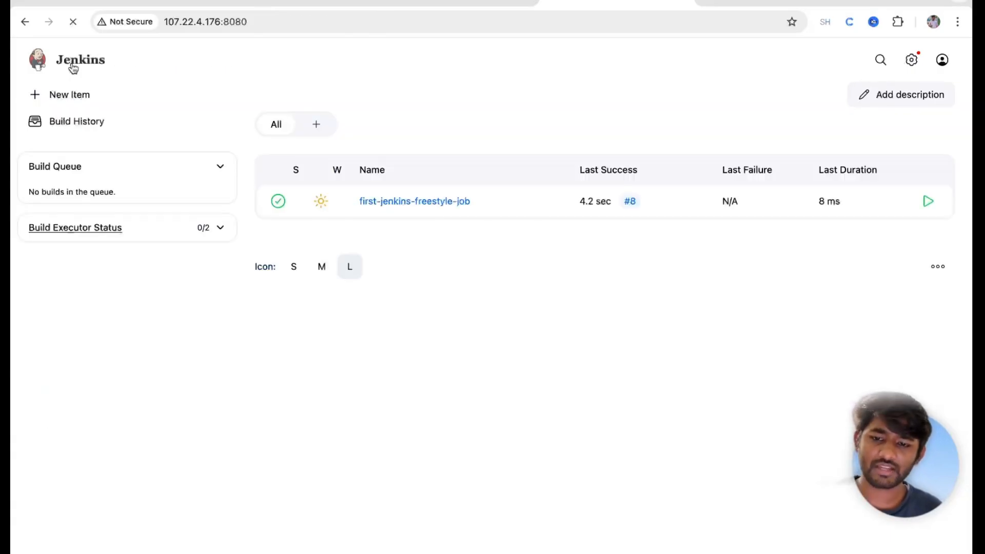
pyautogui.click(67, 121)
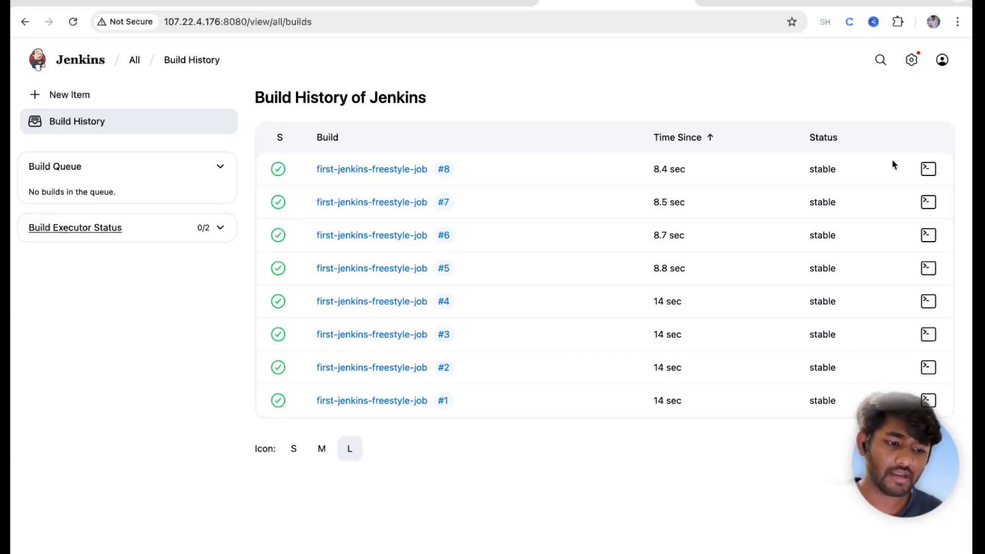
pyautogui.click(923, 168)
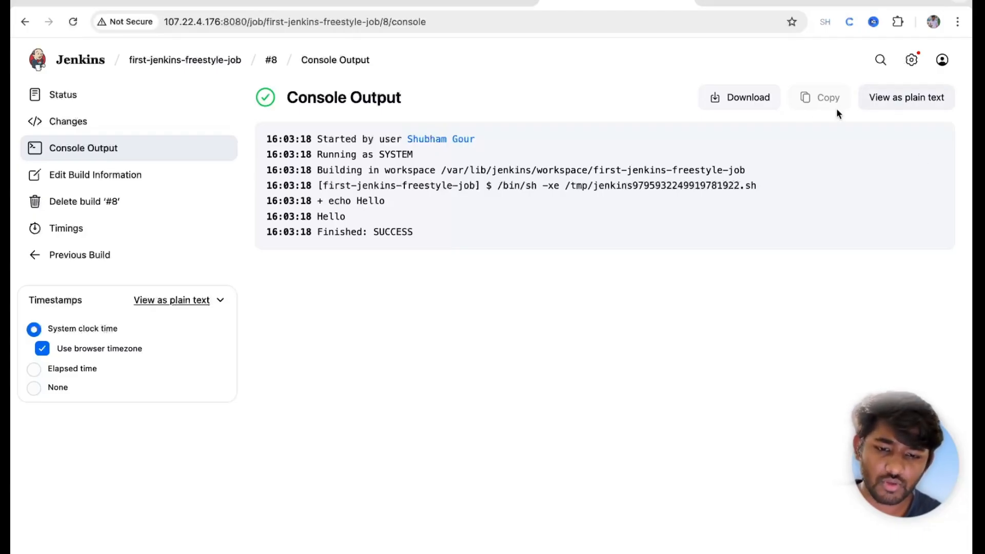
# Step: Check the user who started build #8 against the signed-in user's profile, and return to the console output
pyautogui.moveTo(351, 140); pyautogui.dragTo(503, 140)
pyautogui.click(503, 140)
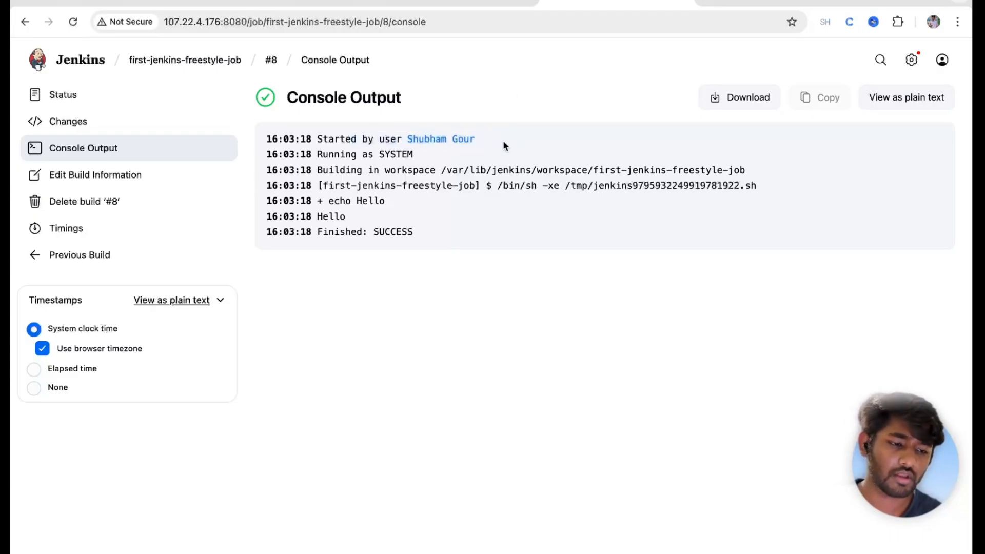
pyautogui.click(942, 60)
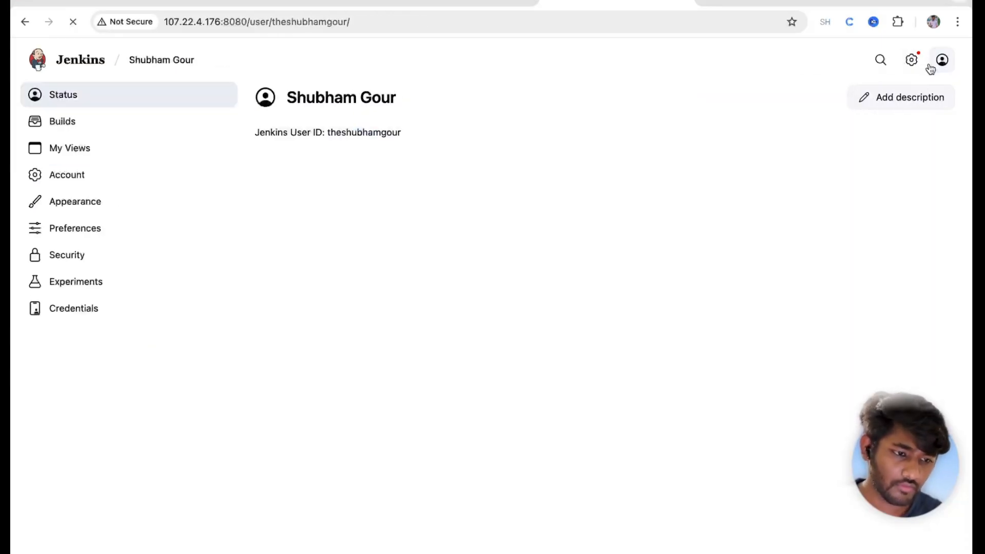
pyautogui.hscroll(-5, 343, 103)
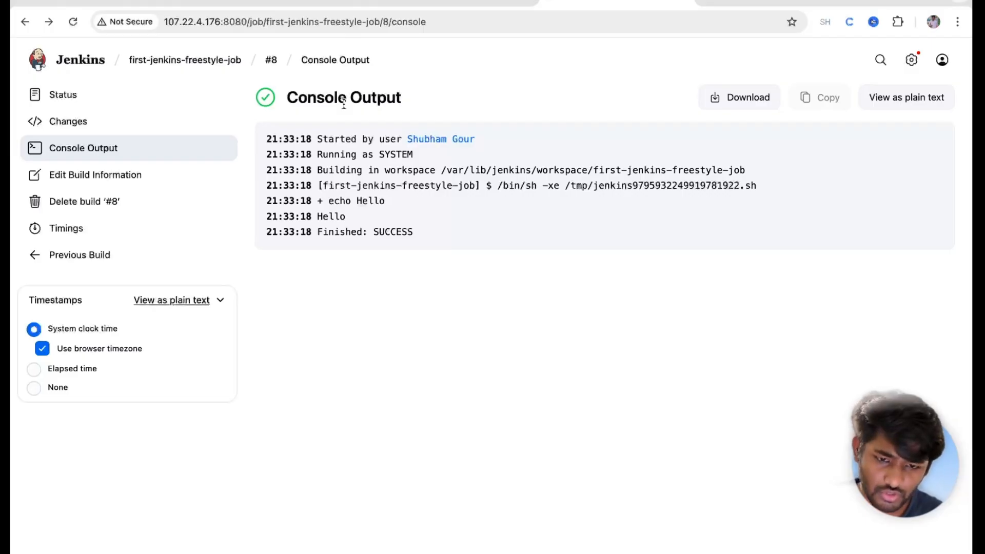
# Step: Examine the workspace path, temporary script, echo command, its output and the final status in build #8's console output
pyautogui.moveTo(313, 171); pyautogui.dragTo(754, 176)
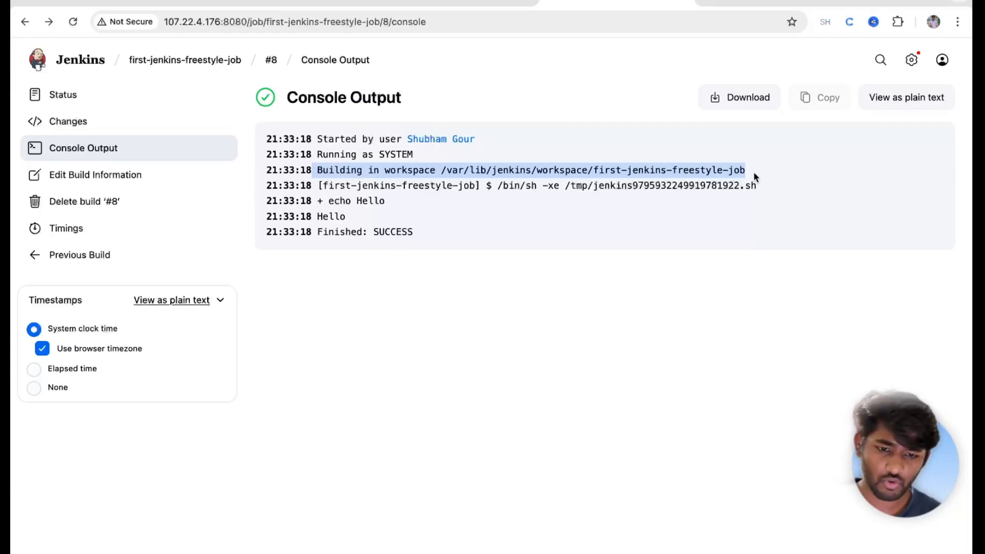
pyautogui.moveTo(582, 185); pyautogui.dragTo(768, 191)
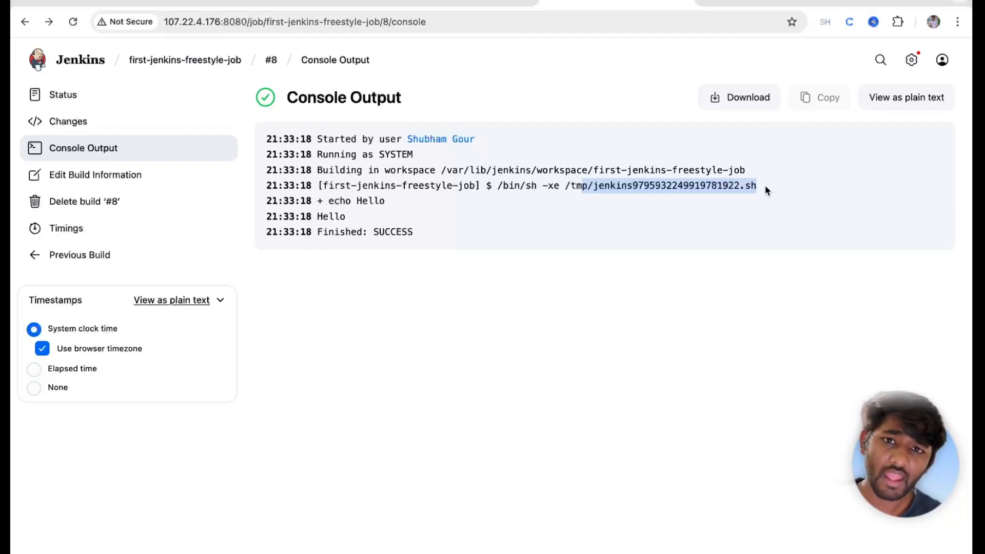
pyautogui.moveTo(594, 186); pyautogui.dragTo(737, 191)
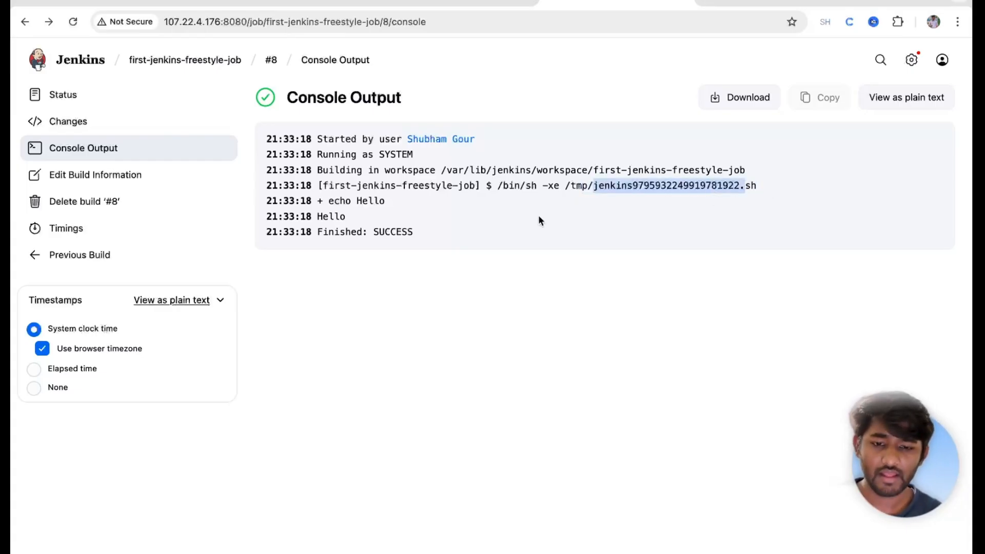
pyautogui.moveTo(328, 201); pyautogui.dragTo(384, 201)
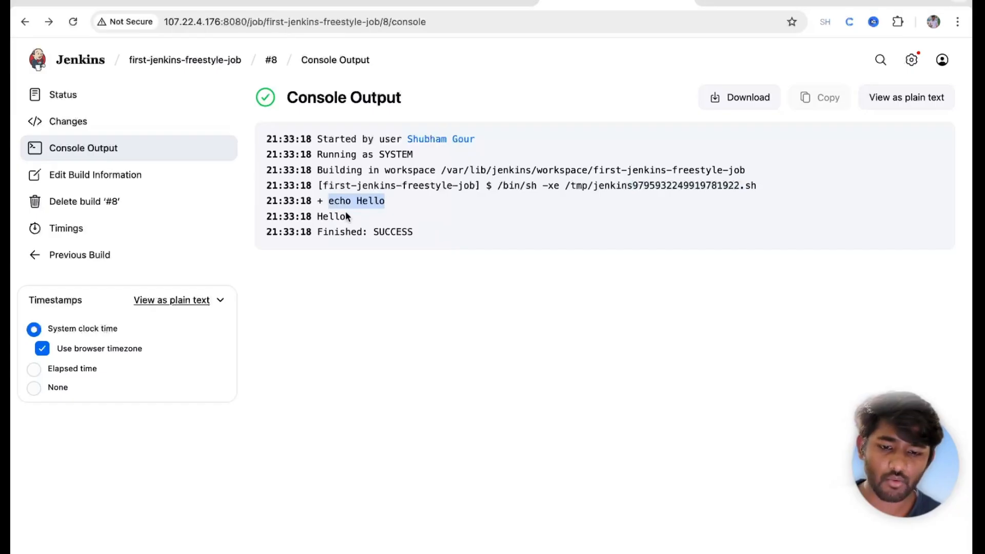
pyautogui.doubleClick(329, 215)
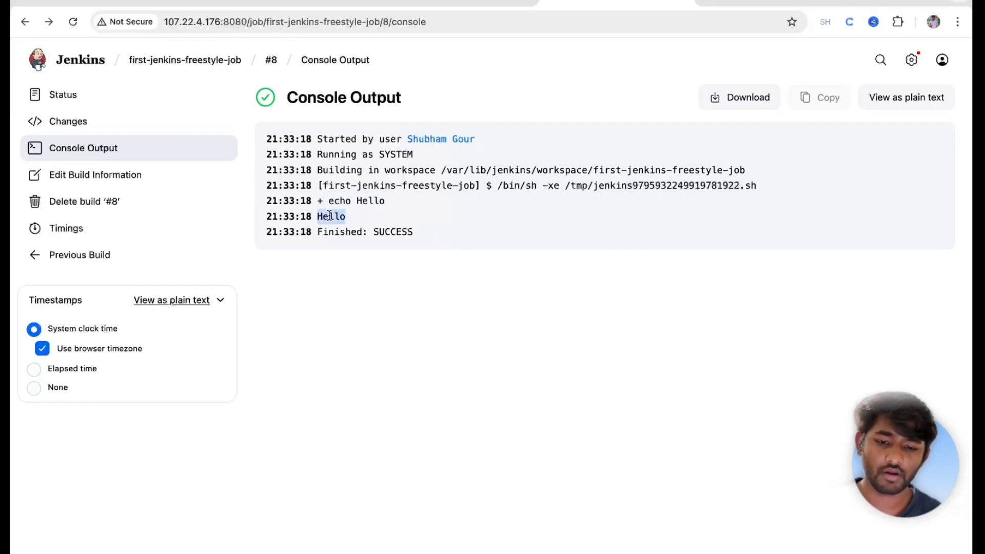
pyautogui.moveTo(317, 232); pyautogui.dragTo(405, 231)
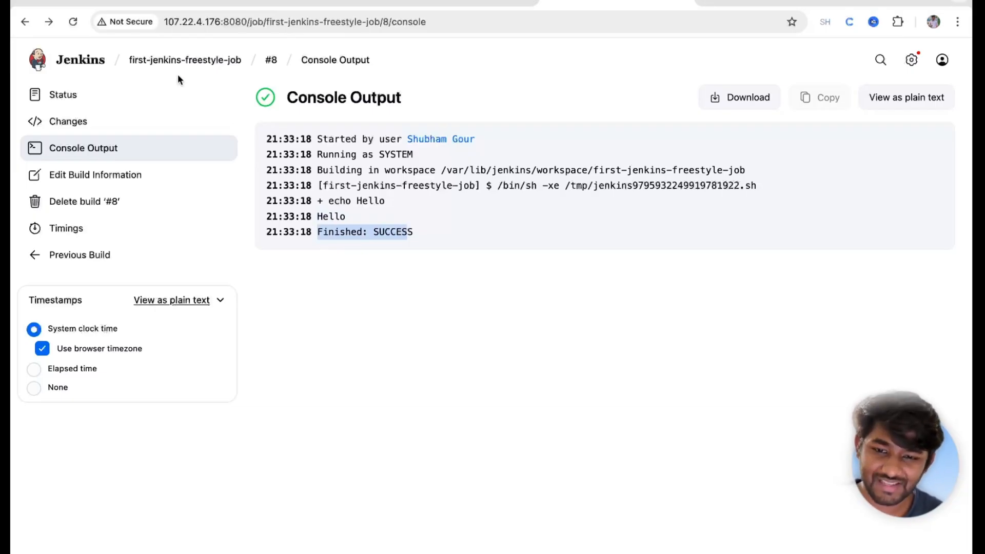
# Step: Open the configuration of first-jenkins-freestyle-job at the Execute shell command in its build steps
pyautogui.click(150, 66)
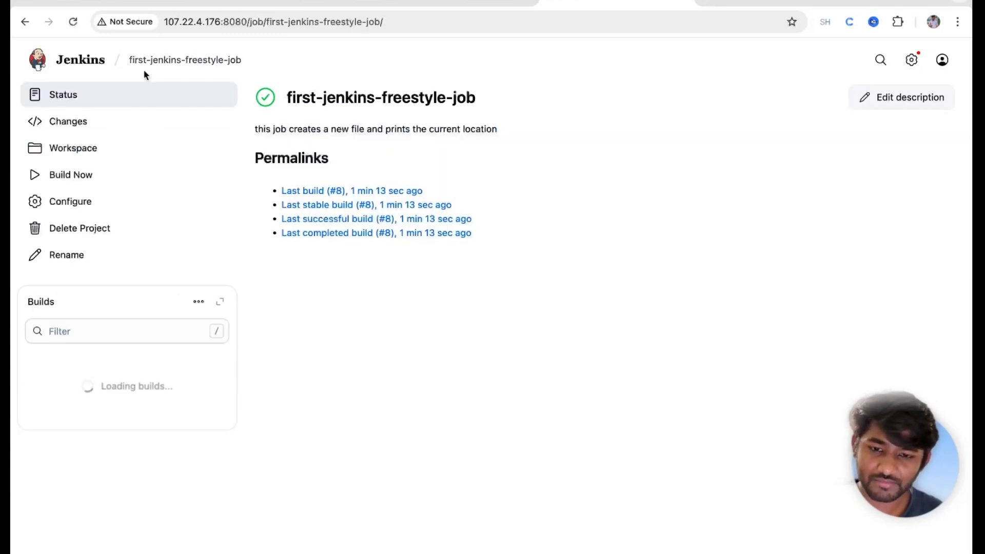
pyautogui.click(72, 199)
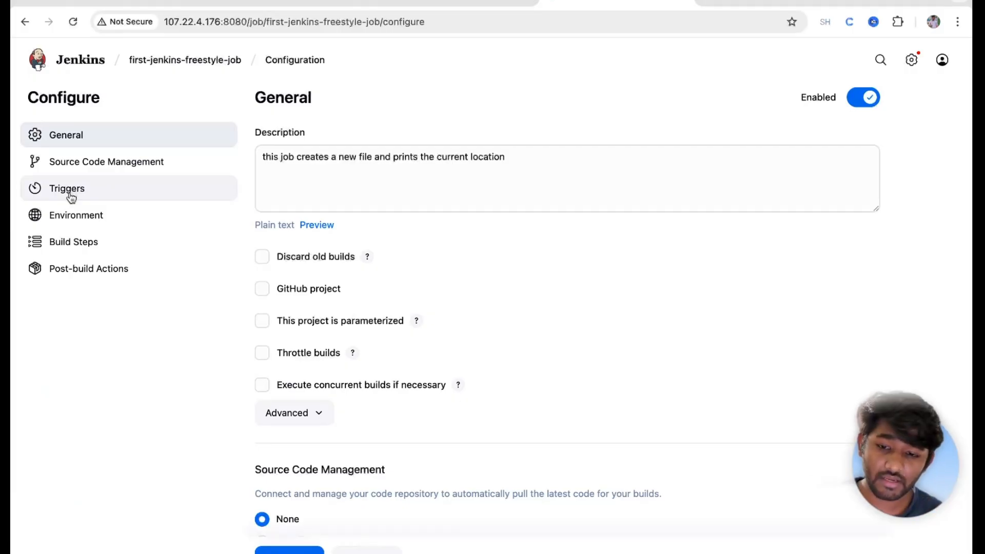
pyautogui.click(67, 237)
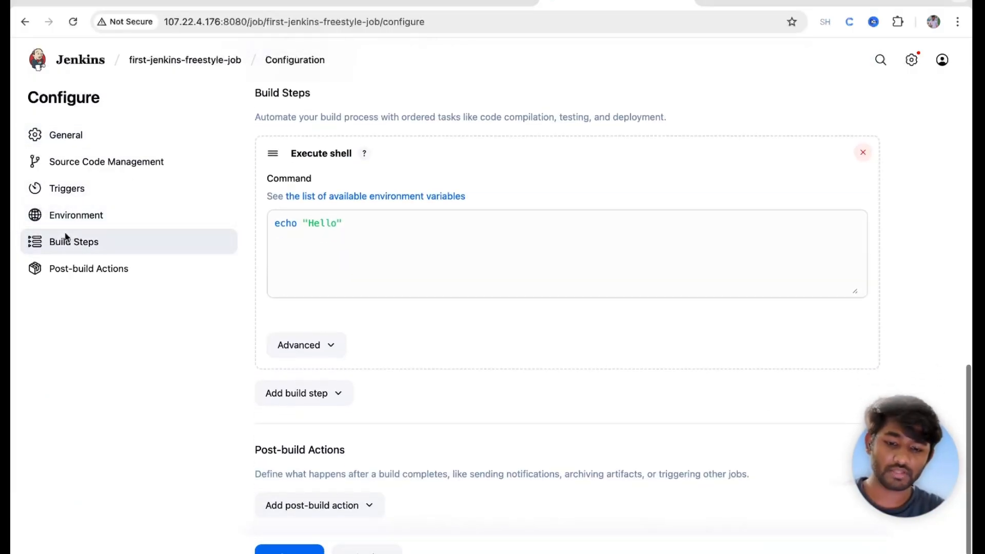
pyautogui.click(374, 227)
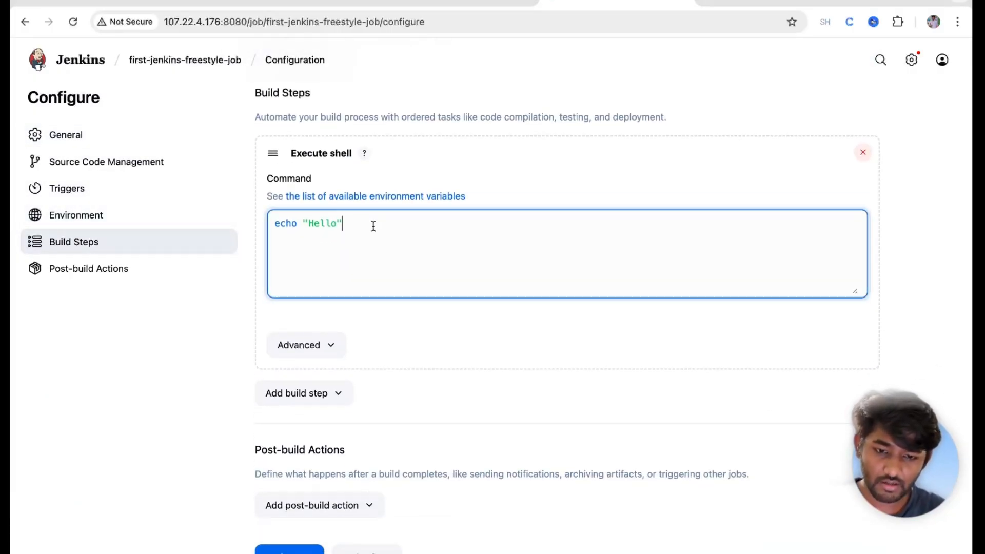
# Step: Add the separator line echo "=============" below echo "Hello" in the Execute shell command
pyautogui.moveTo(373, 226); pyautogui.dragTo(266, 226)
pyautogui.press('super+c')
pyautogui.press('Right')
pyautogui.press('Return')
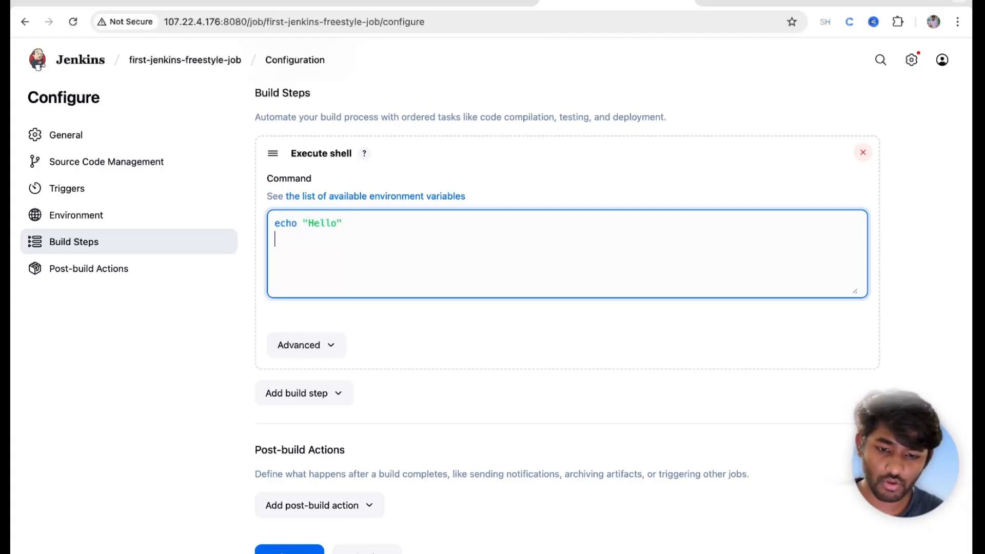
pyautogui.press('super+v')
pyautogui.press('Left')
pyautogui.press('BackSpace')
pyautogui.press('BackSpace')
pyautogui.press('BackSpace')
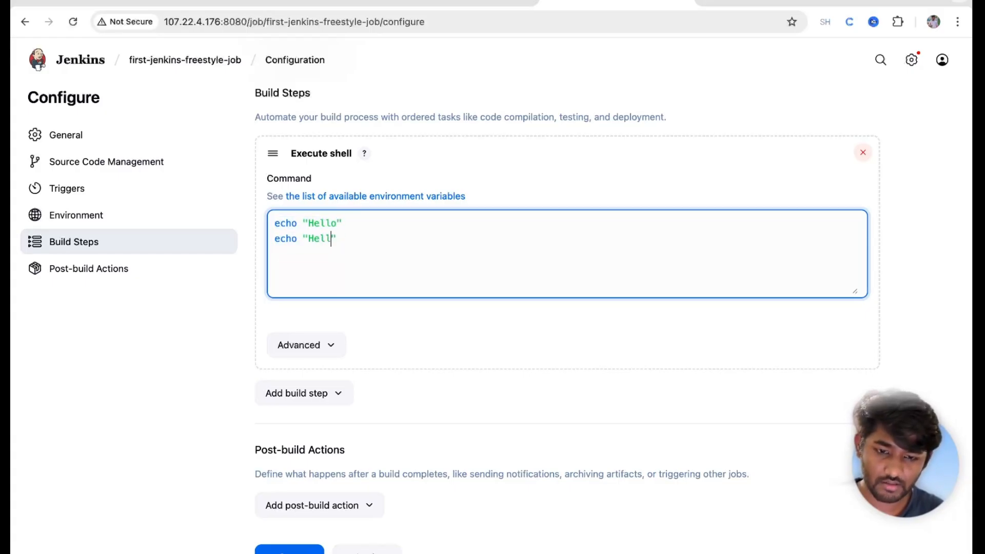
pyautogui.press('BackSpace')
pyautogui.press('BackSpace')
pyautogui.write('=============')
pyautogui.press('Right')
# Step: Add echo "printing the current working directory" and a pwd command on new lines below the separator
pyautogui.press('Return')
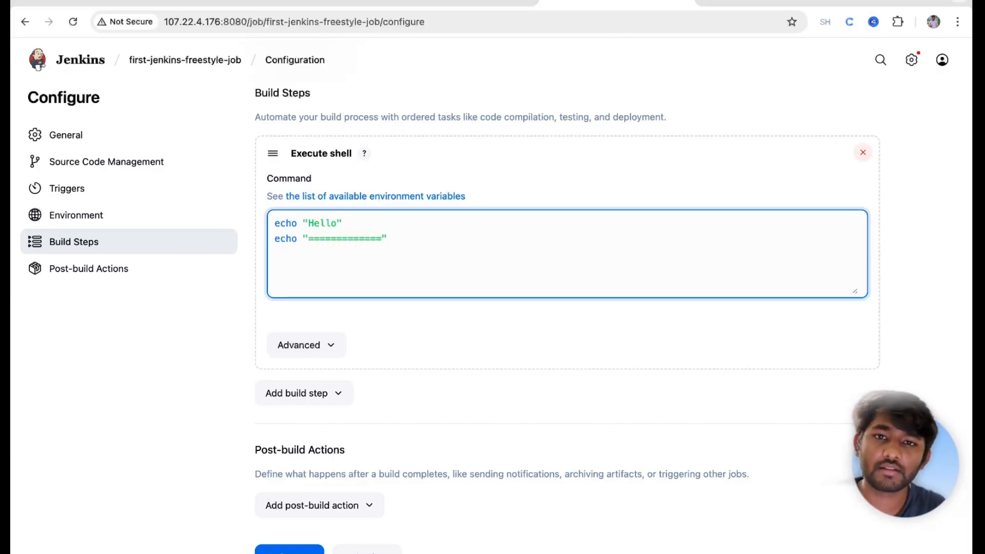
pyautogui.press('super+v')
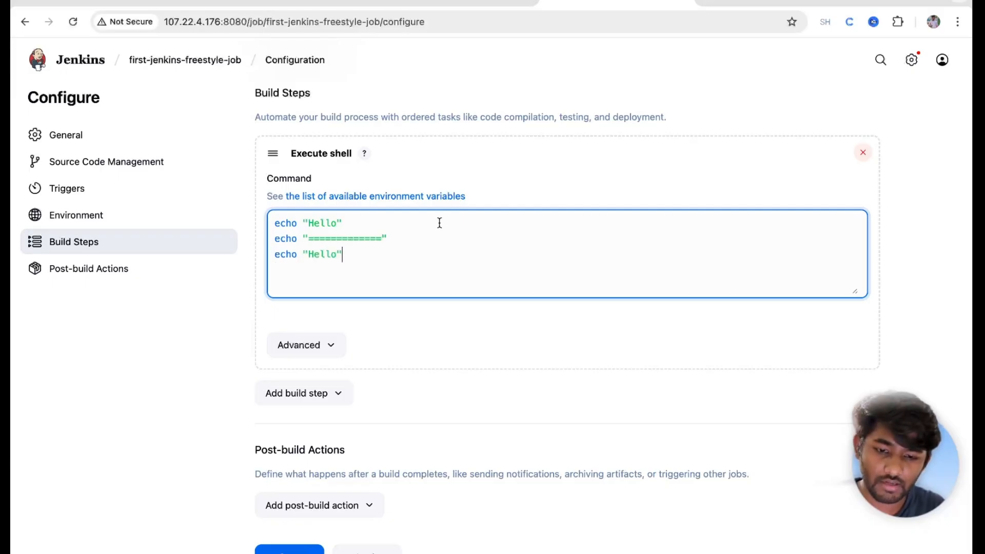
pyautogui.doubleClick(322, 254)
pyautogui.write('printin')
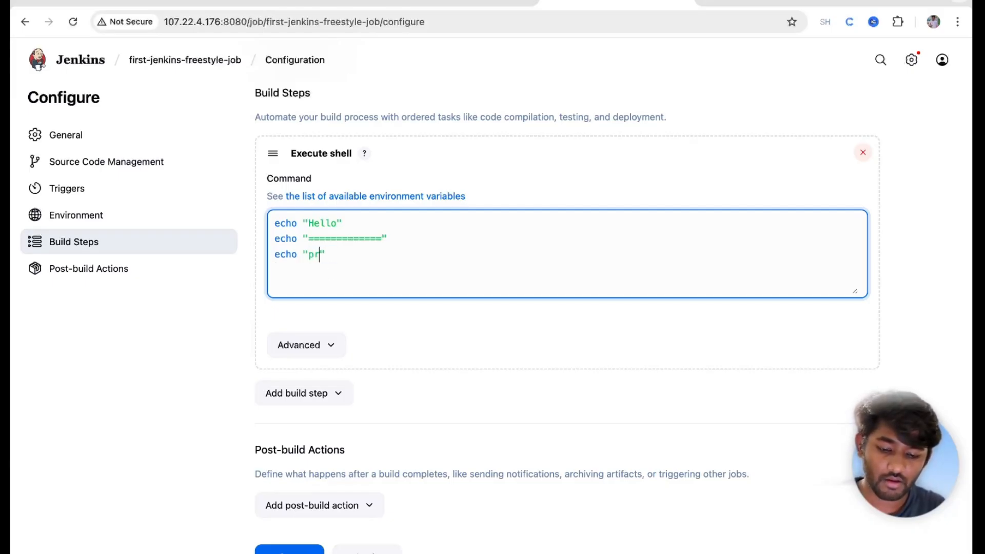
pyautogui.write('g the current wo')
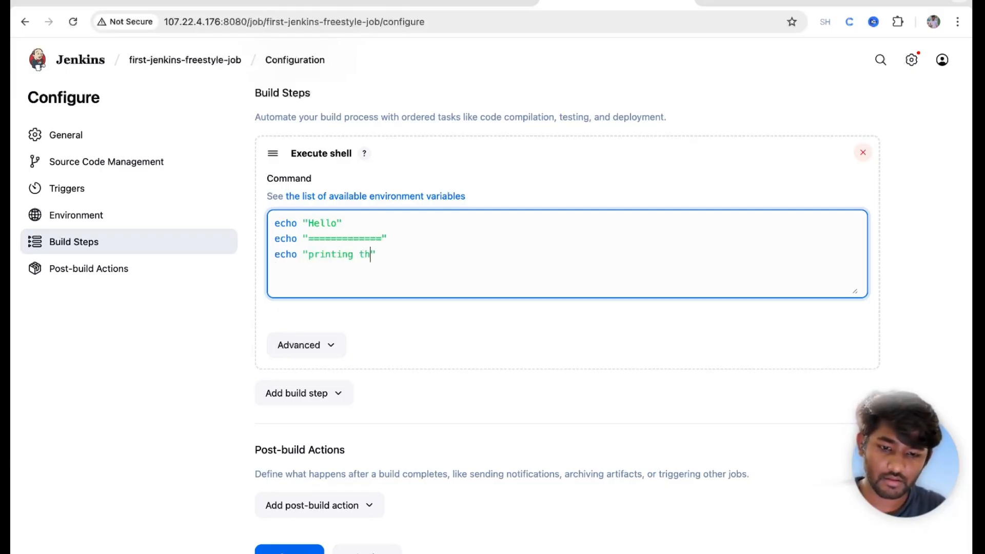
pyautogui.write('rking dir')
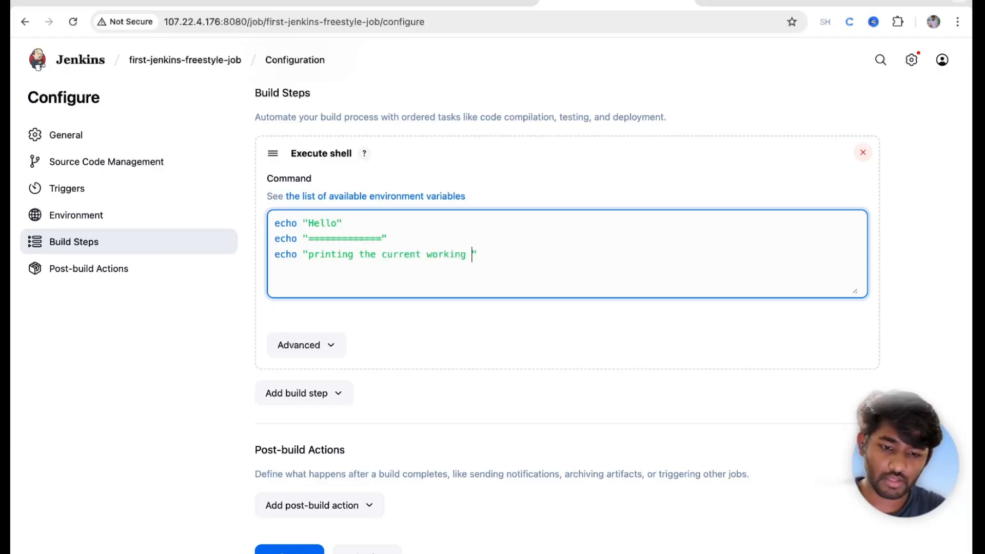
pyautogui.write('ecto')
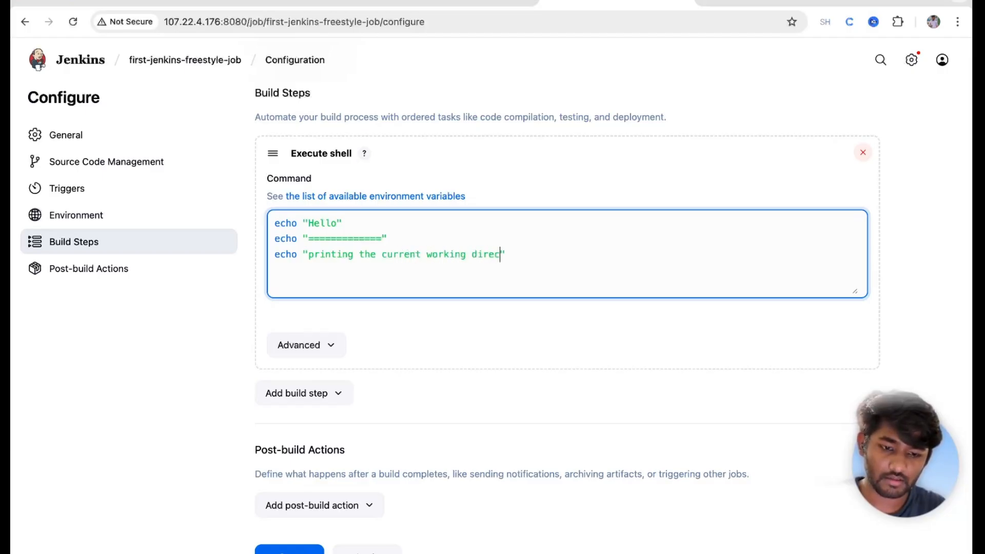
pyautogui.write('ry')
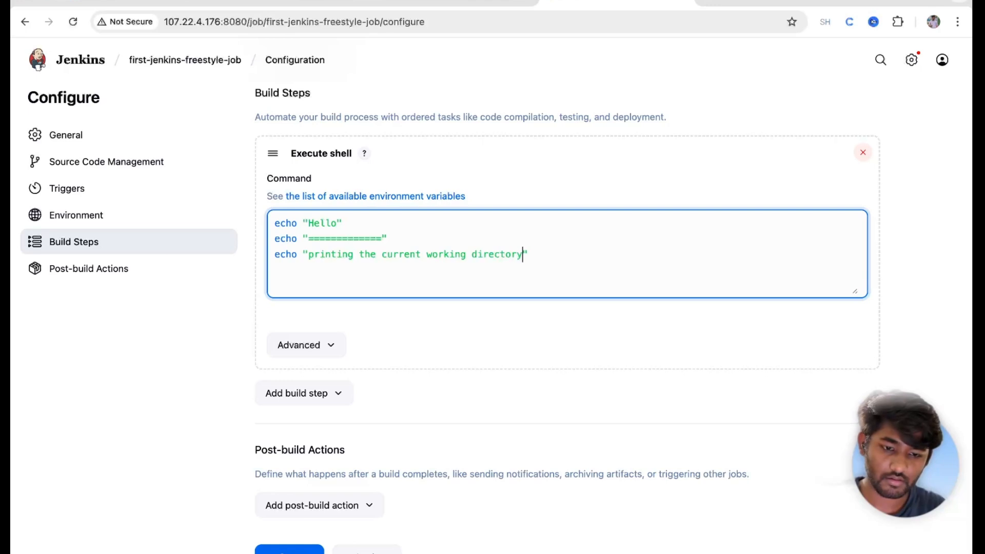
pyautogui.press('Return')
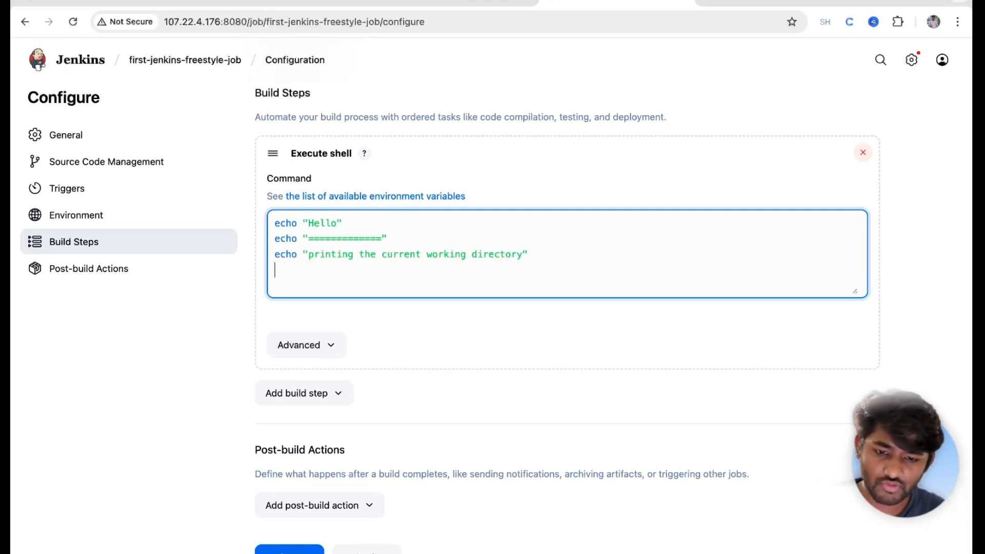
pyautogui.write('pwd')
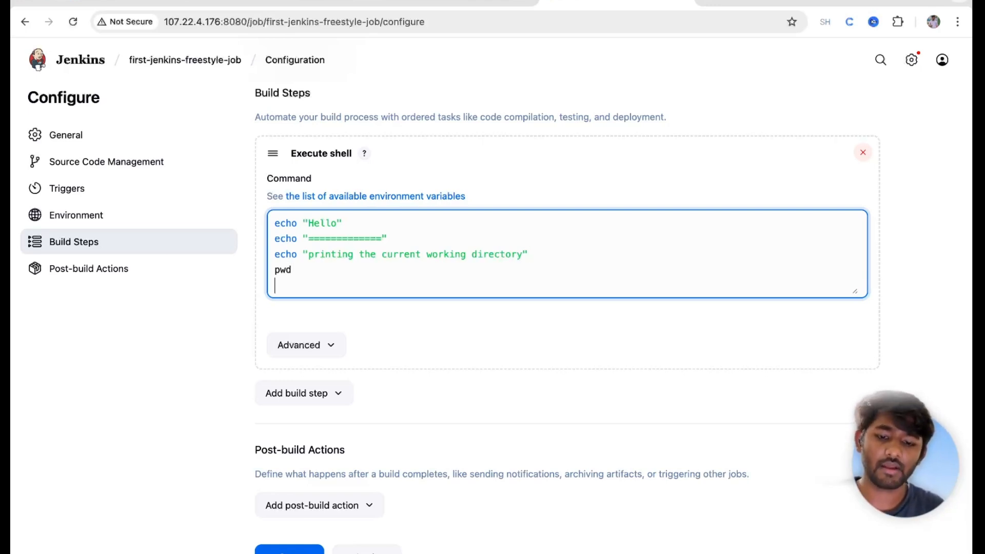
# Step: Add a copy of the echo "=============" separator below pwd and start a new line after it
pyautogui.press('Return')
pyautogui.press('super+v')
pyautogui.press('Left')
pyautogui.press('BackSpace')
pyautogui.press('BackSpace')
pyautogui.press('BackSpace')
pyautogui.press('BackSpace')
pyautogui.press('BackSpace')
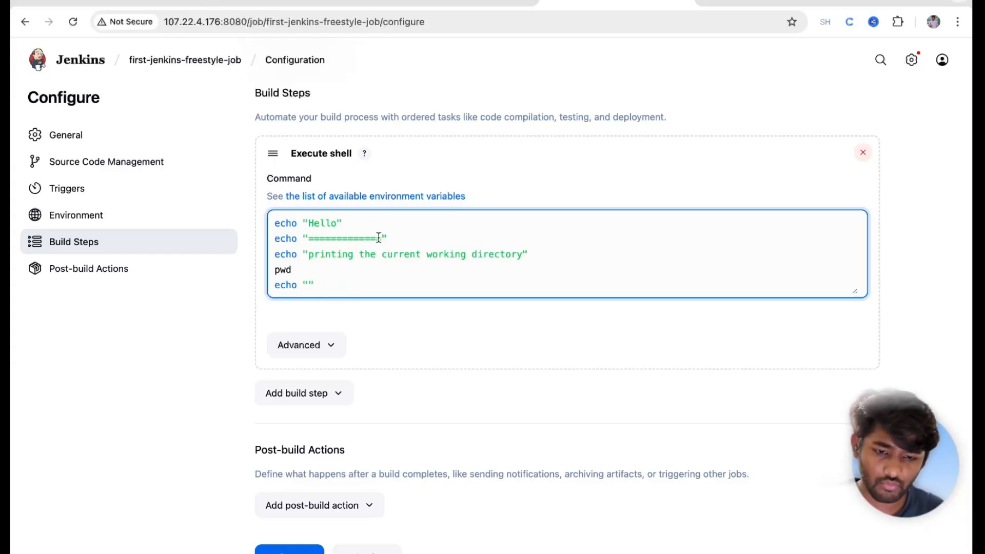
pyautogui.moveTo(395, 240); pyautogui.dragTo(254, 236)
pyautogui.press('super+c')
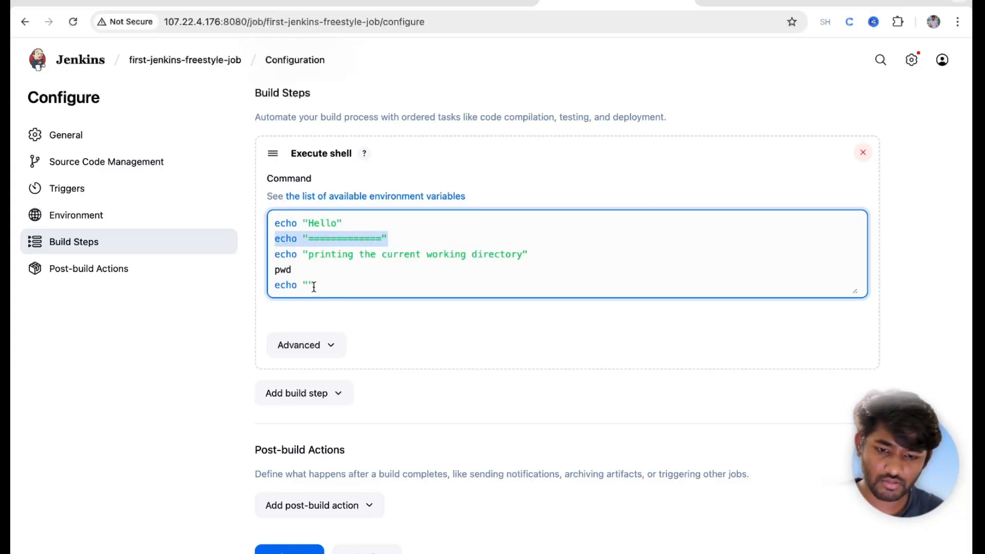
pyautogui.moveTo(311, 284); pyautogui.dragTo(283, 289)
pyautogui.press('super+v')
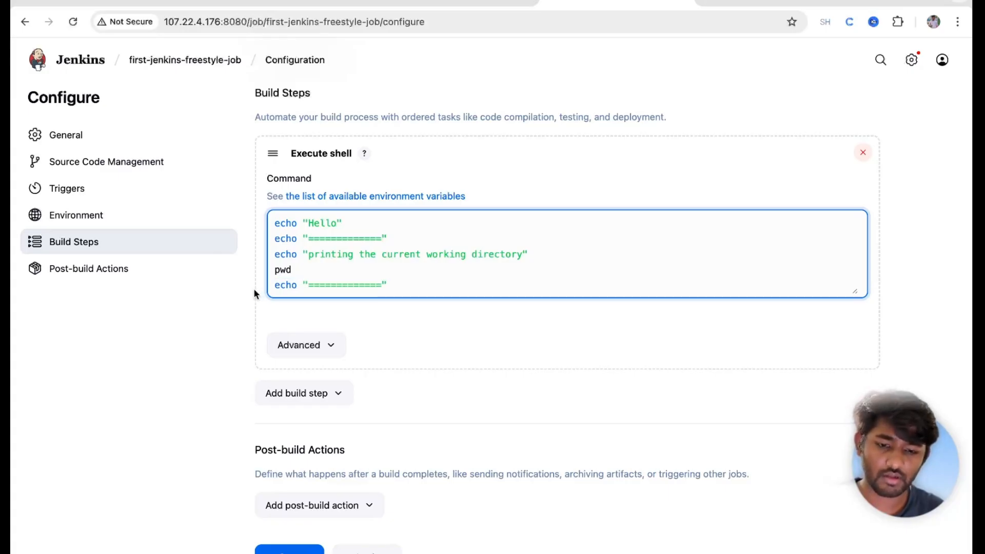
pyautogui.press('Return')
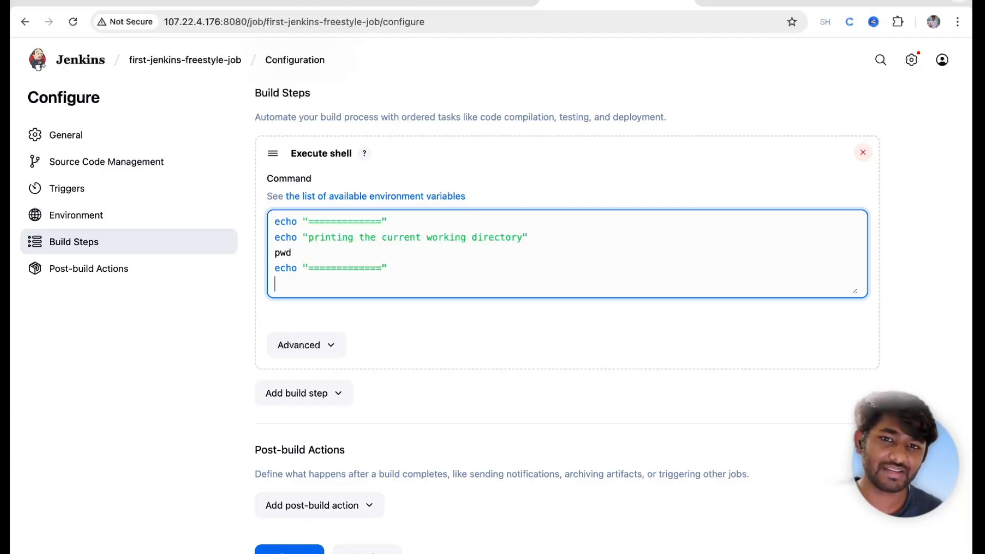
# Step: Add a touch new.txt command to the shell script, followed by a copy of the echo "=============" separator line
pyautogui.write('touch ')
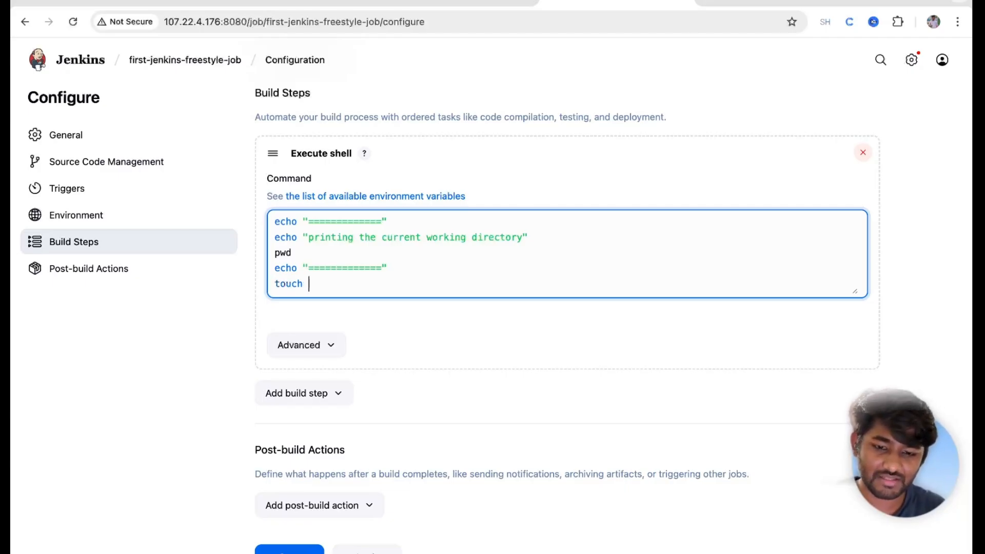
pyautogui.write('new')
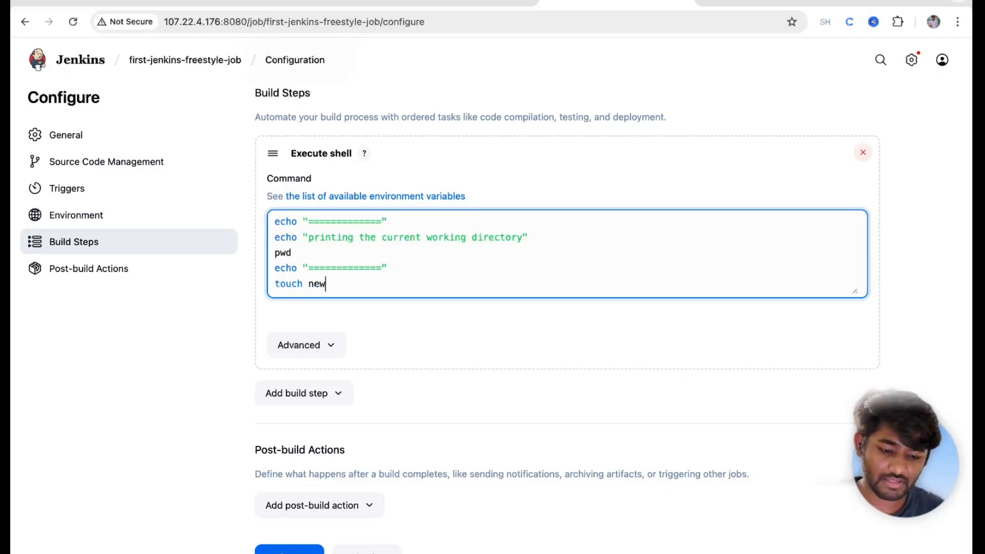
pyautogui.write('.txt')
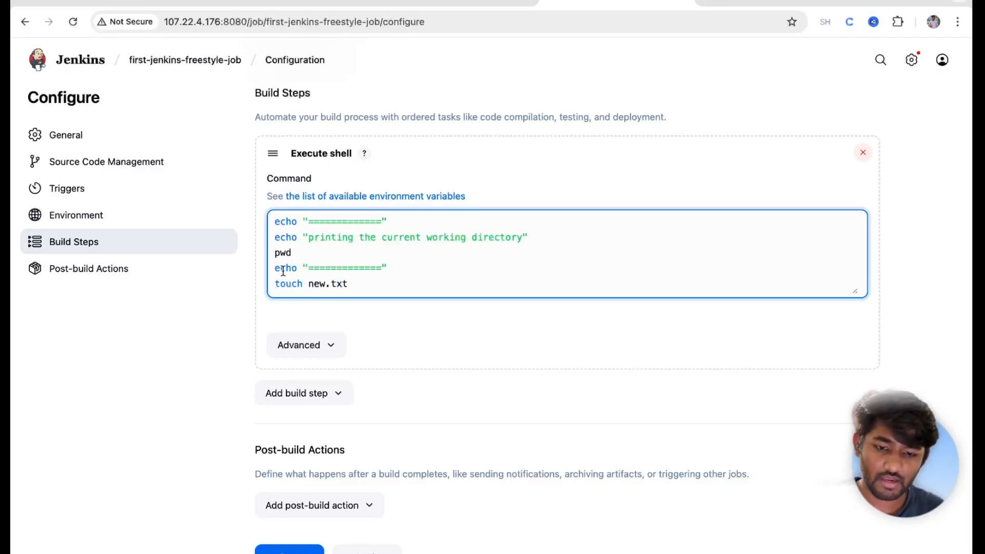
pyautogui.moveTo(395, 267); pyautogui.dragTo(257, 265)
pyautogui.press('super+c')
pyautogui.press('Right')
pyautogui.press('Down')
pyautogui.press('Return')
pyautogui.press('super+v')
# Step: Insert the line echo "Creating a new file" directly above touch new.txt
pyautogui.click(395, 239)
pyautogui.click(398, 248)
pyautogui.press('Return')
pyautogui.press('super+v')
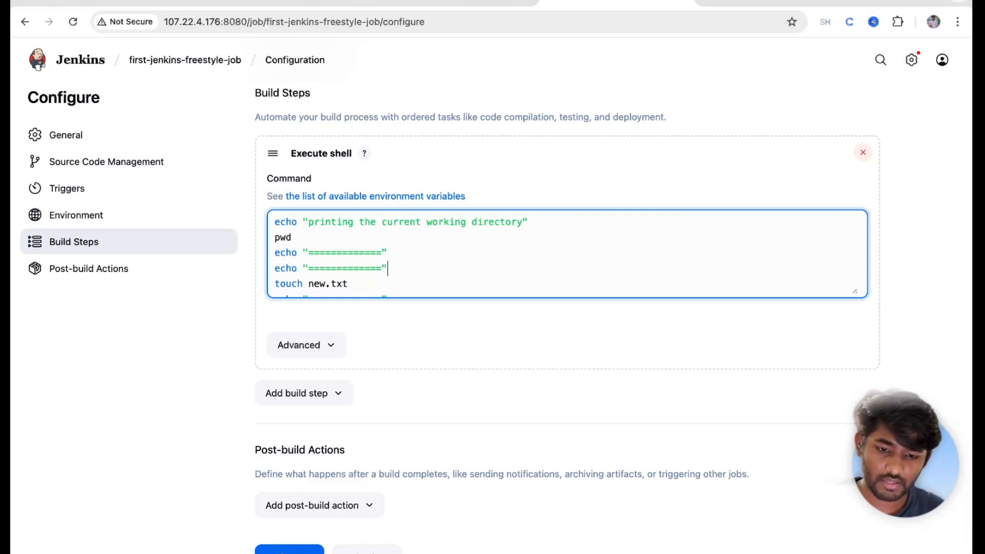
pyautogui.moveTo(382, 267); pyautogui.dragTo(308, 268)
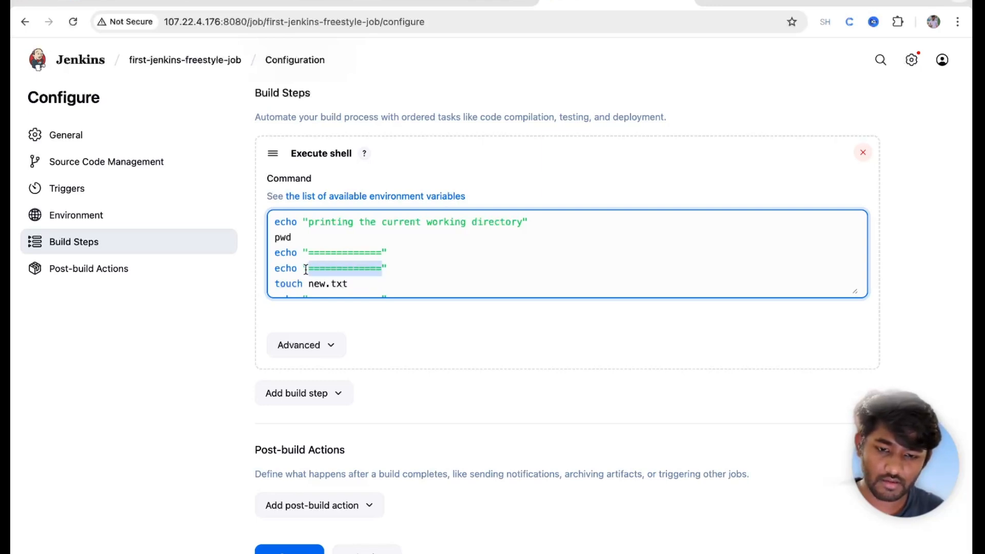
pyautogui.write('Creatng')
pyautogui.press('BackSpace')
pyautogui.press('BackSpace')
pyautogui.write('ing a new file')
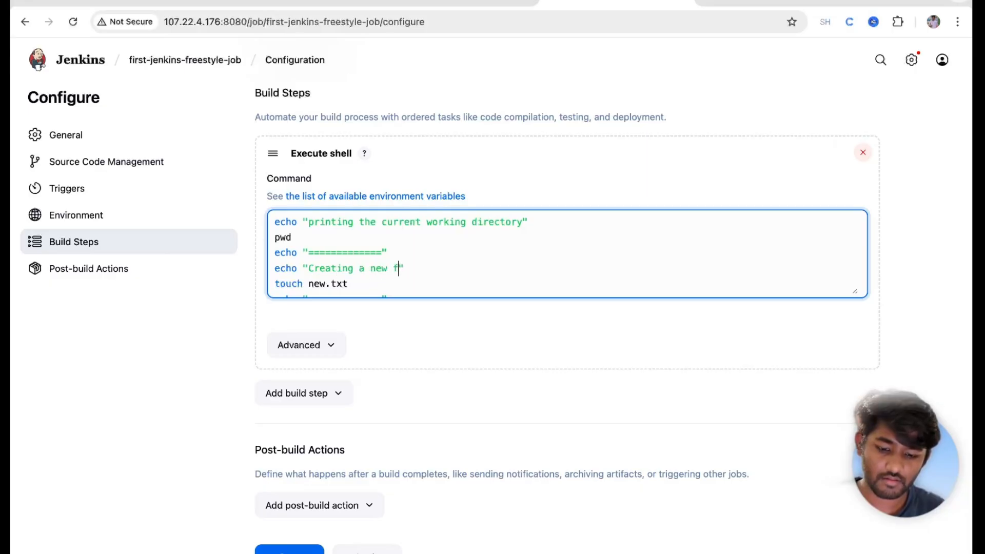
# Step: Add an ls -ll command below the last separator and start a new line after it
pyautogui.scroll(-1, 336, 252)
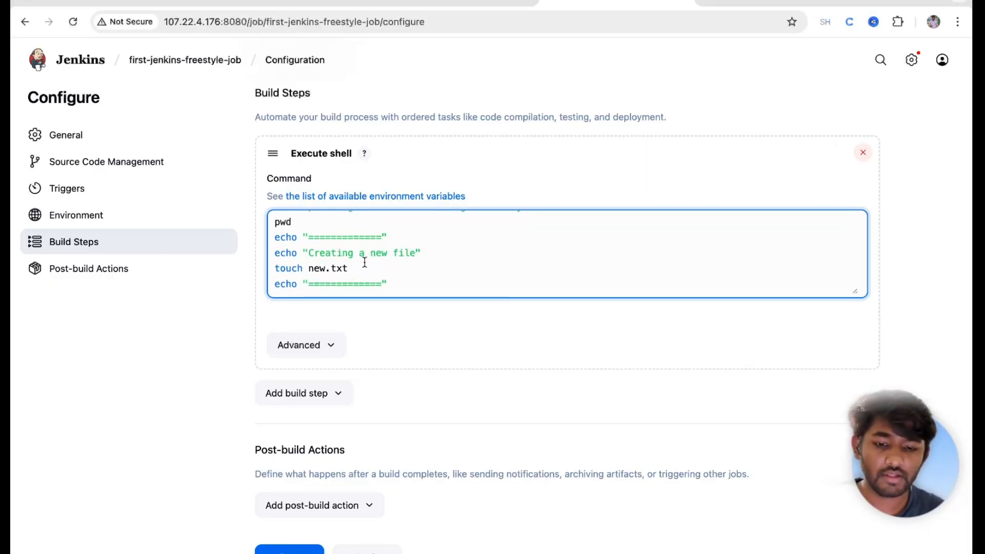
pyautogui.moveTo(349, 268); pyautogui.dragTo(292, 267)
pyautogui.click(400, 281)
pyautogui.press('Return')
pyautogui.write('ls -ll')
pyautogui.press('Return')
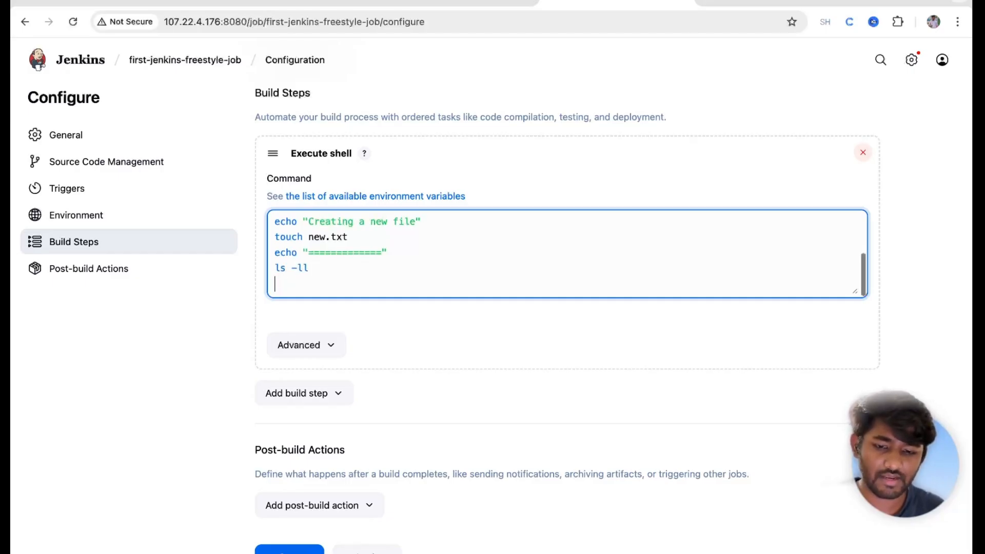
# Step: Add the line echo "Listed all the files" below the ls -ll command
pyautogui.press('super+v')
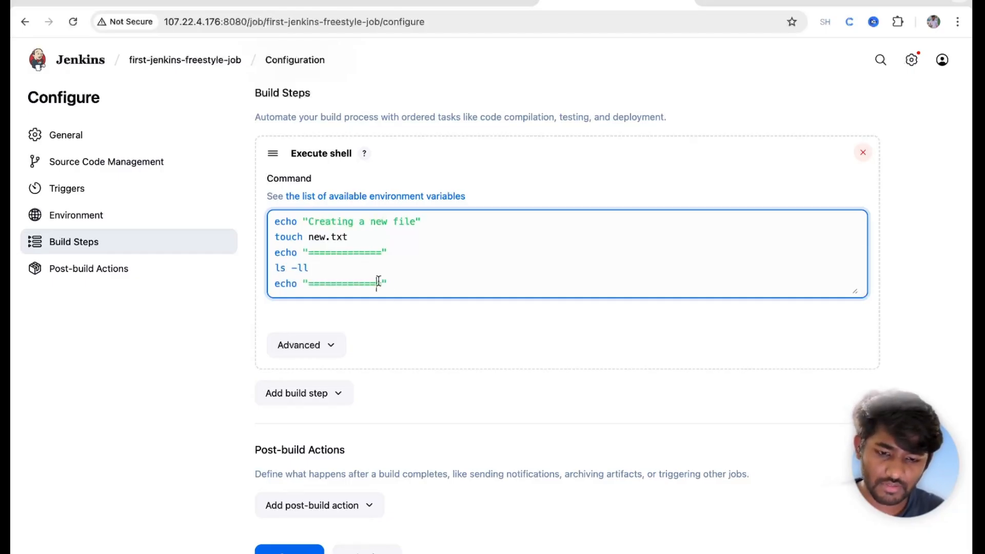
pyautogui.moveTo(383, 282); pyautogui.dragTo(308, 286)
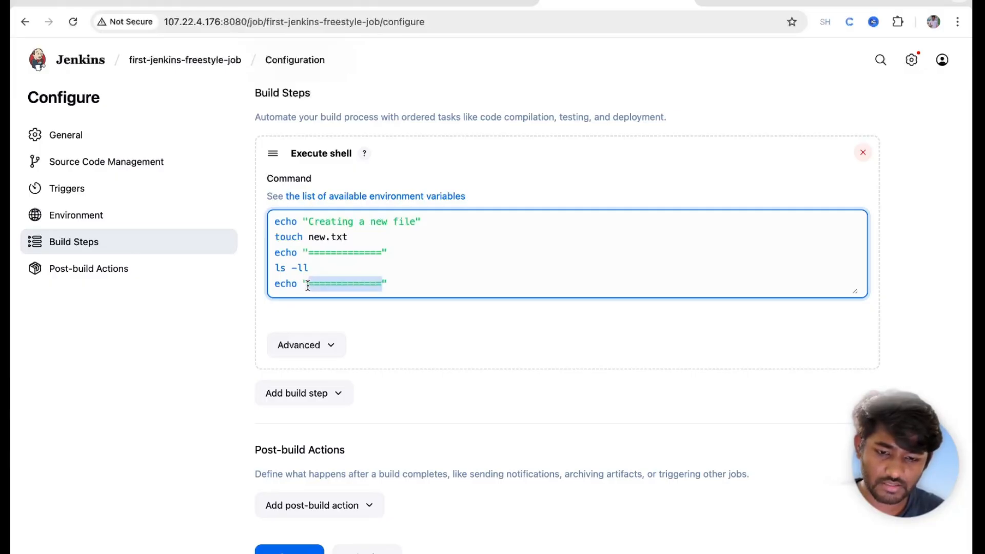
pyautogui.write('Listed all th')
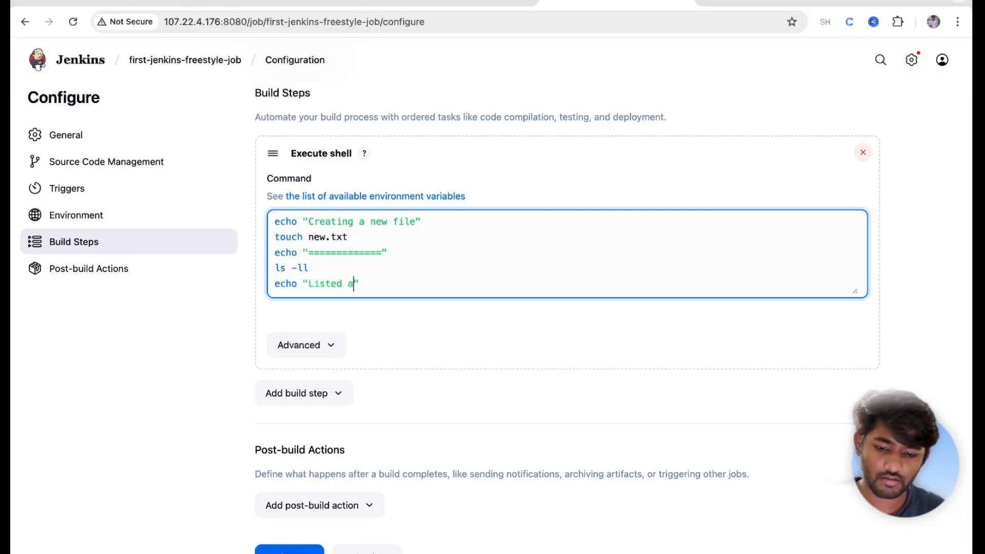
pyautogui.write('e fiels')
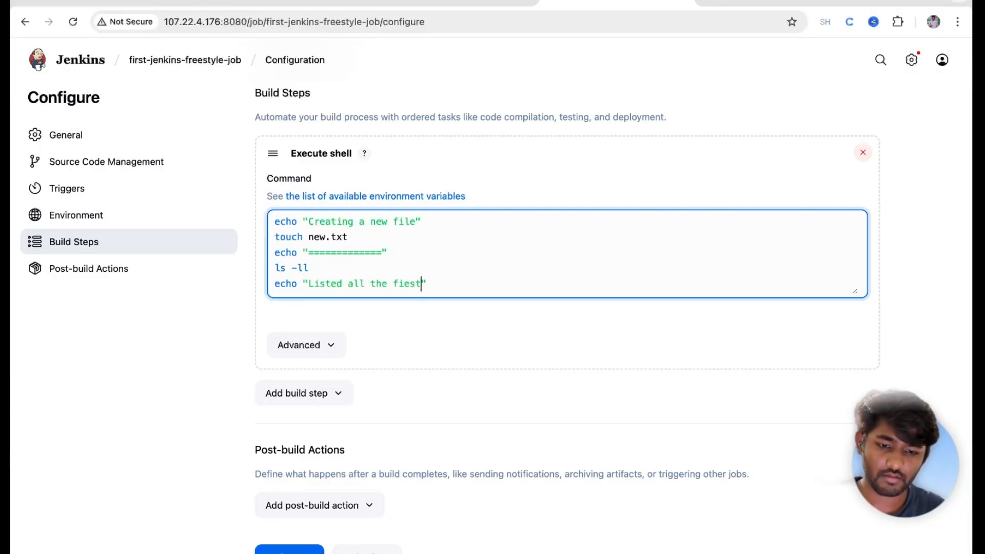
pyautogui.press('BackSpace')
pyautogui.press('BackSpace')
pyautogui.press('BackSpace')
pyautogui.write('les')
# Step: Save the job configuration and run a new build of first-jenkins-freestyle-job
pyautogui.scroll(5, 328, 270)
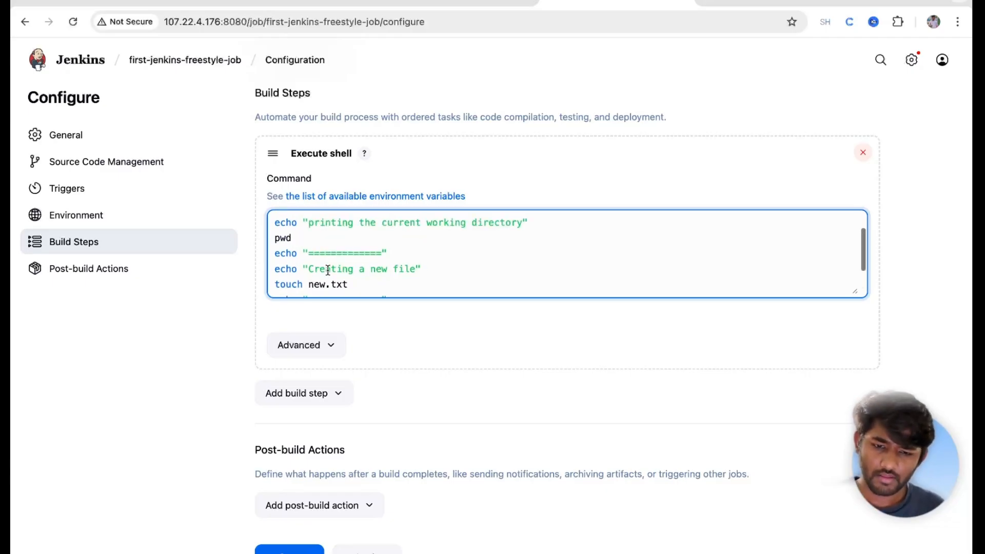
pyautogui.scroll(-5, 328, 270)
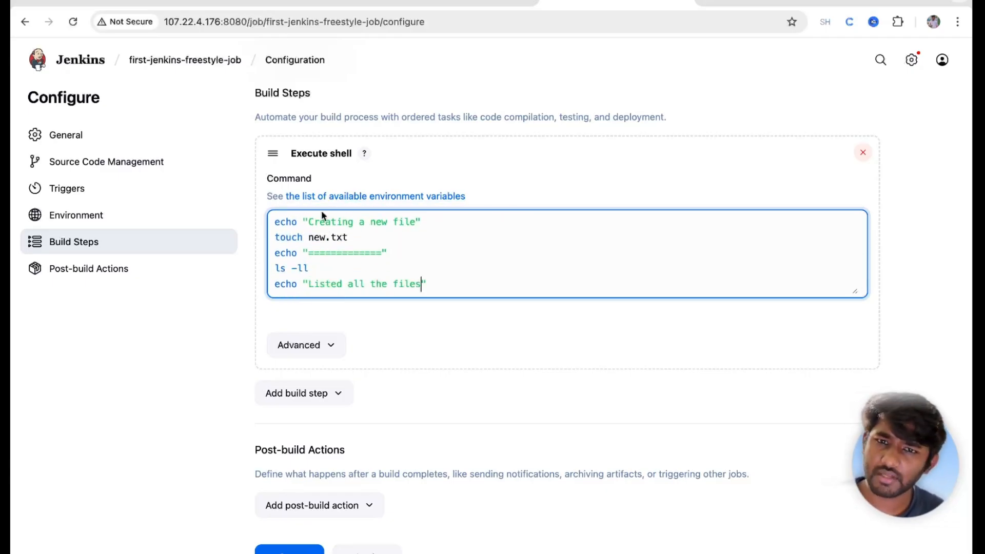
pyautogui.click(289, 549)
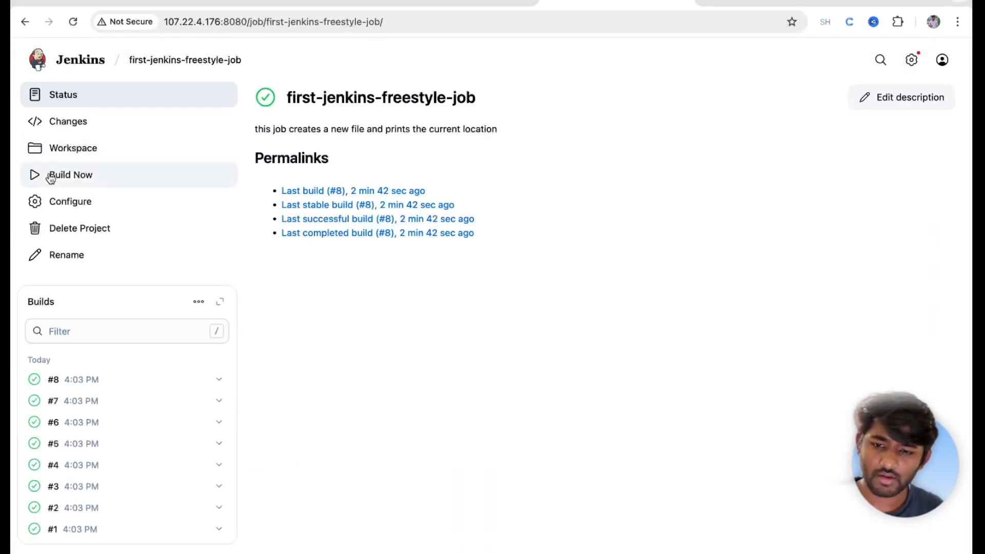
pyautogui.click(51, 178)
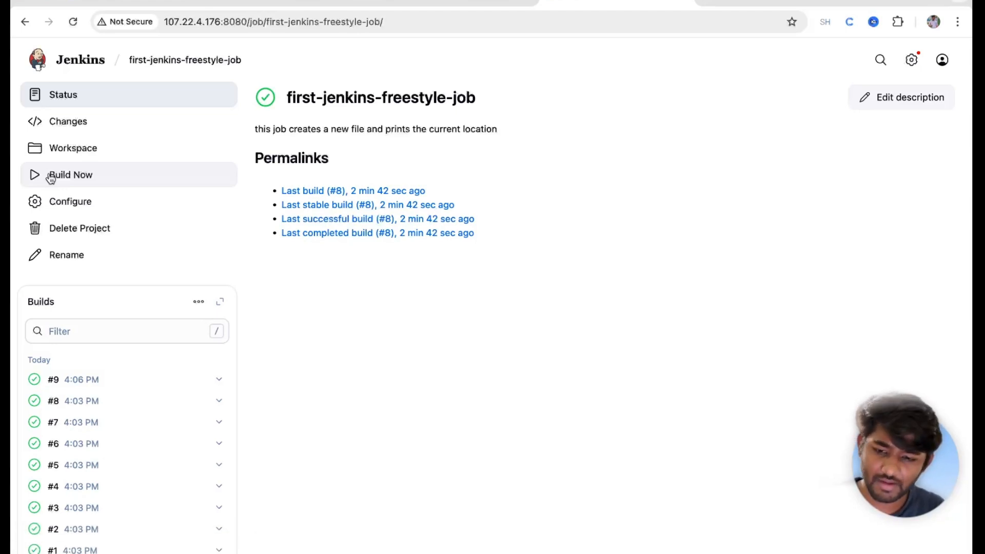
# Step: Open the console output of build #9 and examine the workspace path, each shell command's output and the final build status
pyautogui.click(34, 380)
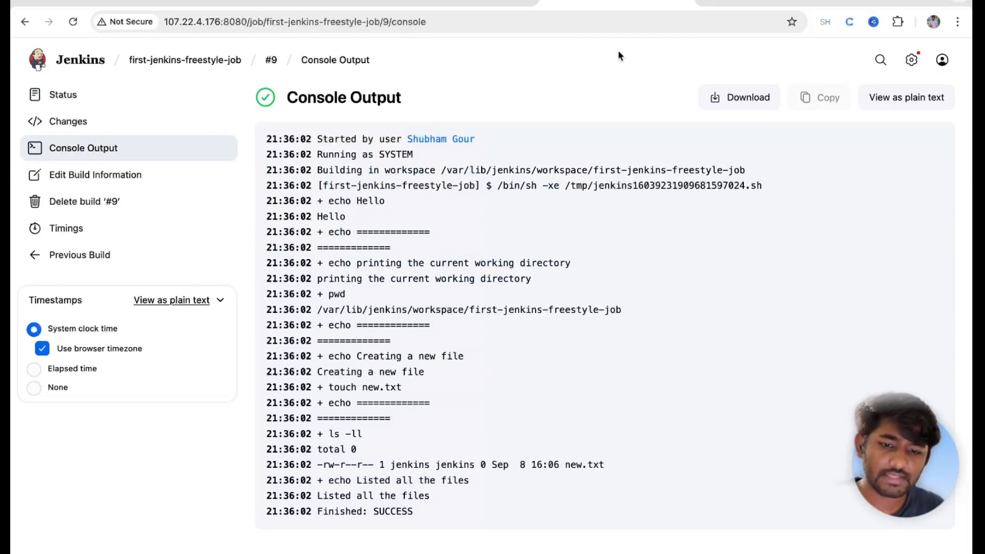
pyautogui.doubleClick(557, 171)
pyautogui.moveTo(595, 171); pyautogui.dragTo(745, 172)
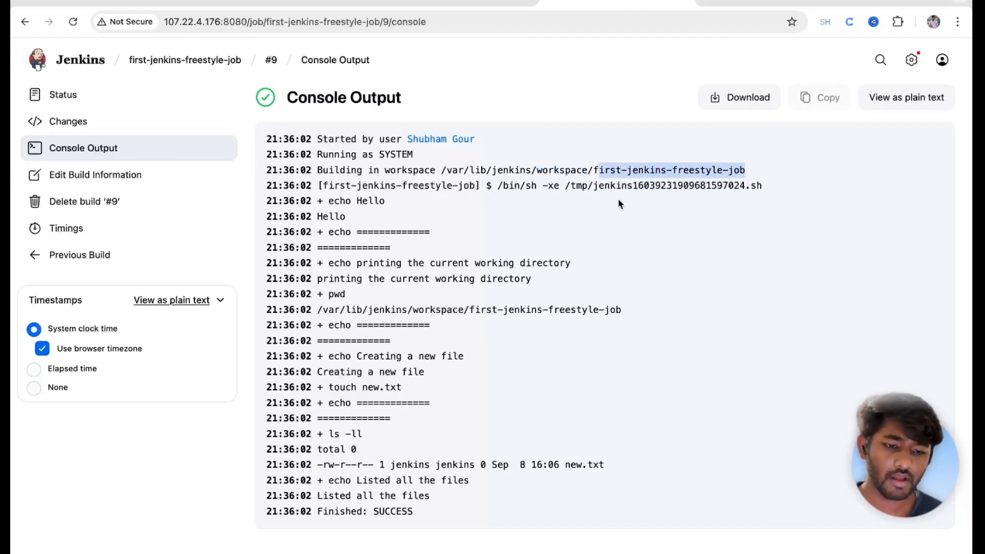
pyautogui.moveTo(598, 187); pyautogui.dragTo(768, 203)
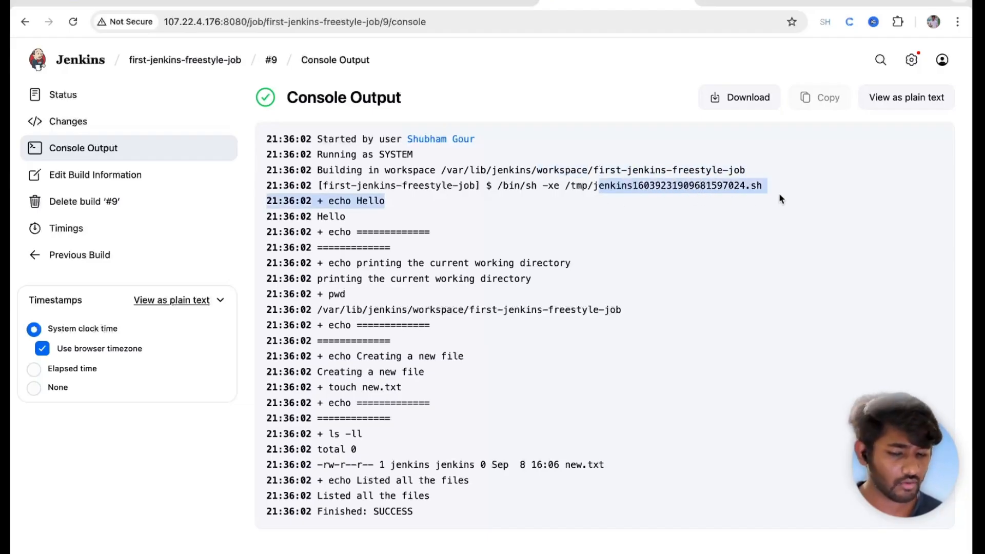
pyautogui.click(446, 277)
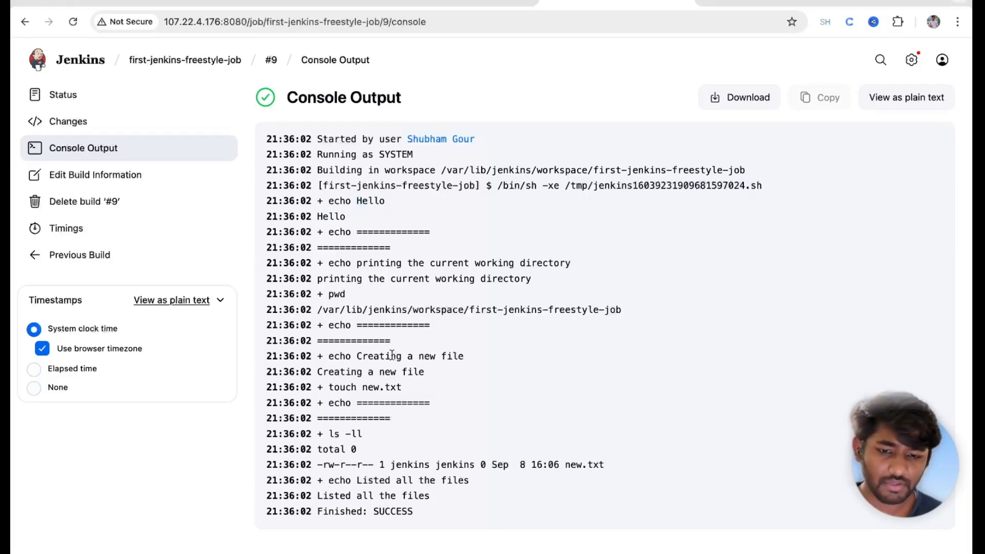
pyautogui.moveTo(330, 202); pyautogui.dragTo(403, 209)
pyautogui.click(358, 224)
pyautogui.doubleClick(339, 212)
pyautogui.moveTo(348, 263); pyautogui.dragTo(491, 266)
pyautogui.click(492, 267)
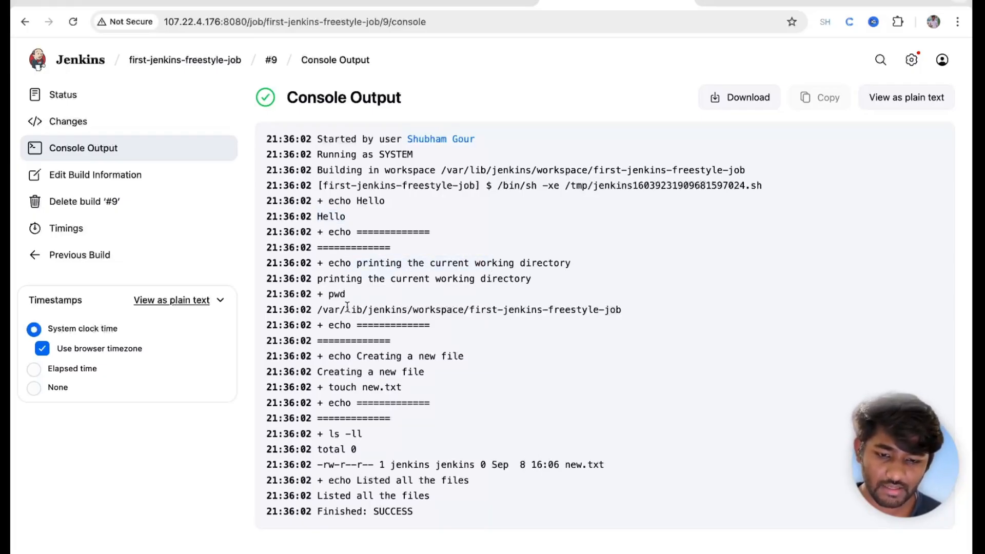
pyautogui.moveTo(317, 310); pyautogui.dragTo(623, 312)
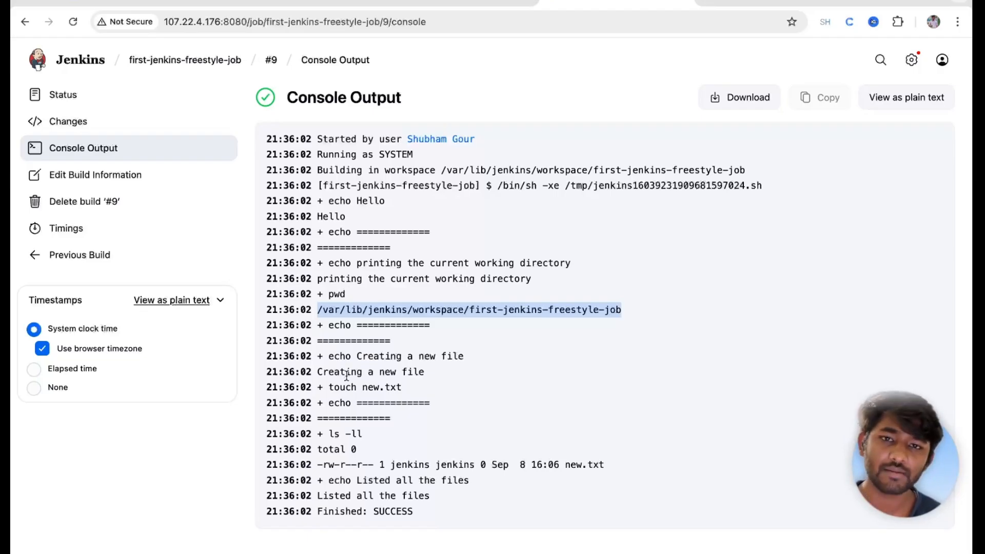
pyautogui.moveTo(328, 388); pyautogui.dragTo(453, 394)
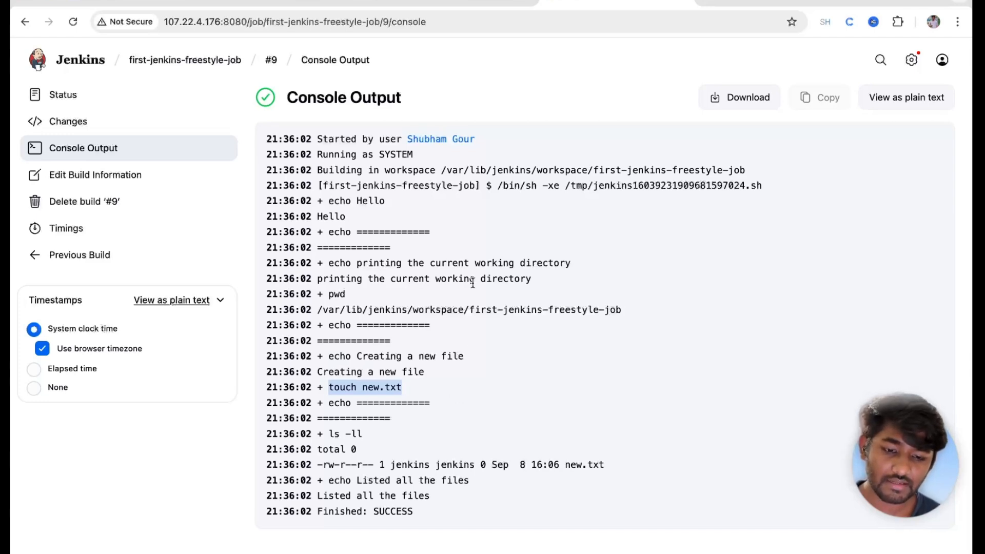
pyautogui.moveTo(475, 310); pyautogui.dragTo(629, 316)
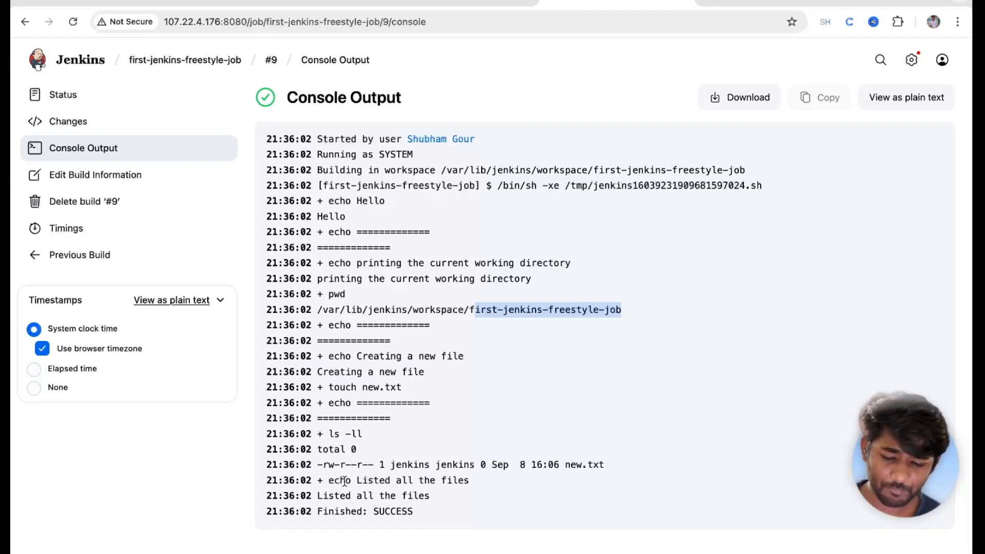
pyautogui.moveTo(328, 435); pyautogui.dragTo(367, 435)
pyautogui.click(365, 435)
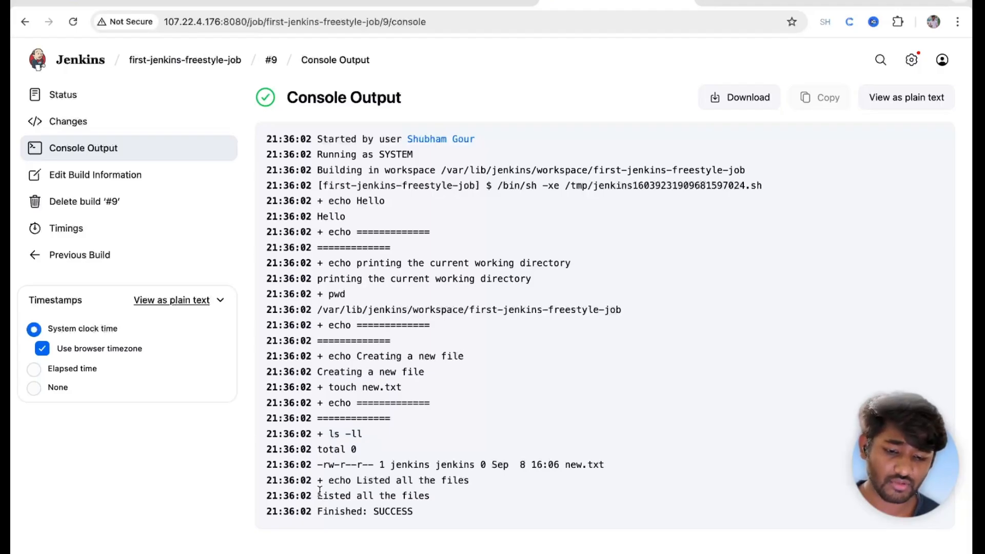
pyautogui.moveTo(609, 464); pyautogui.dragTo(254, 452)
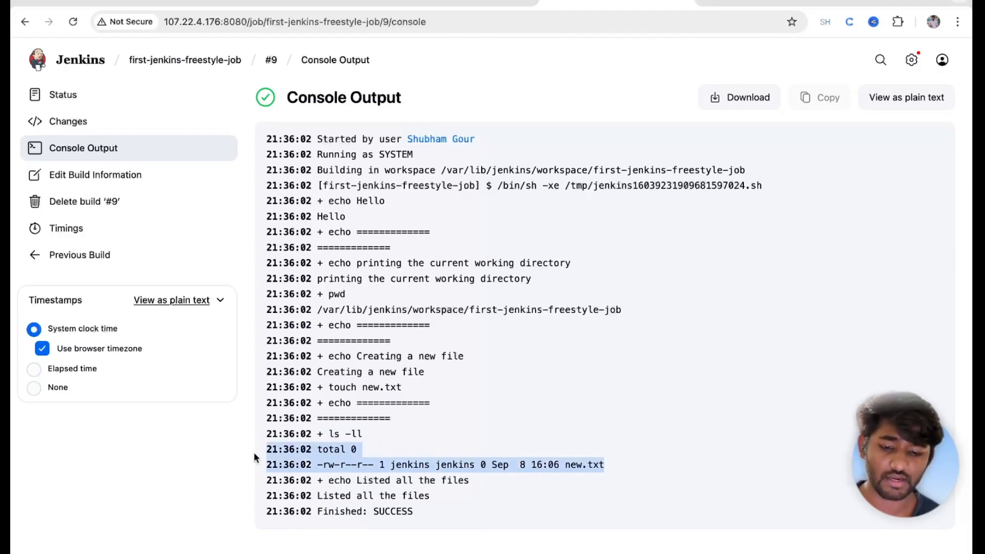
pyautogui.click(315, 495)
pyautogui.moveTo(316, 511); pyautogui.dragTo(429, 515)
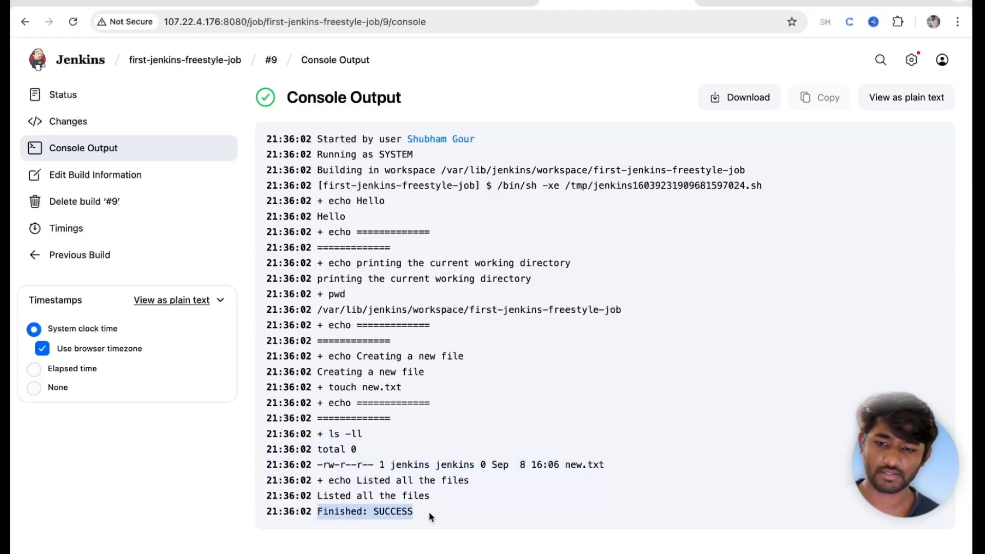
# Step: Open the workspace of first-jenkins-freestyle-job and wipe it out
pyautogui.click(215, 60)
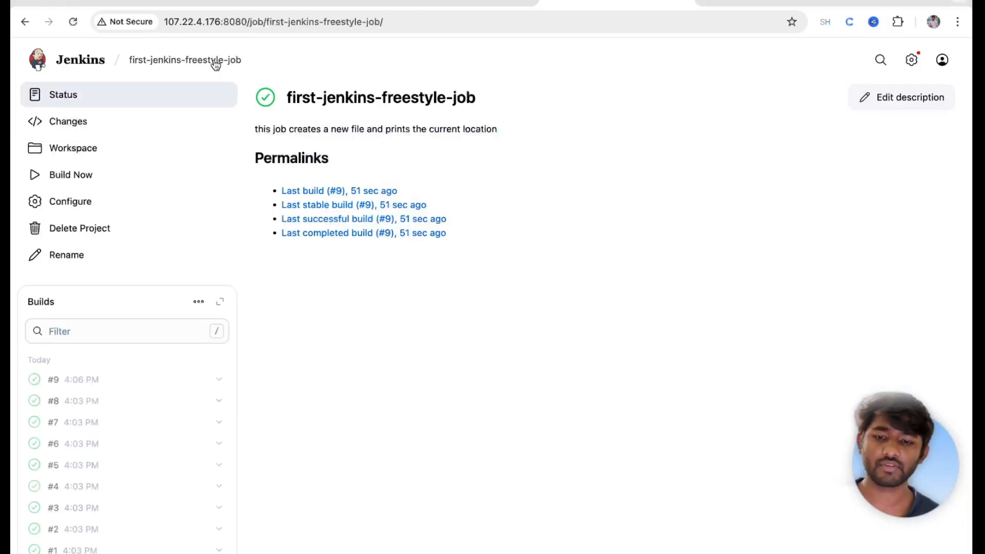
pyautogui.click(113, 148)
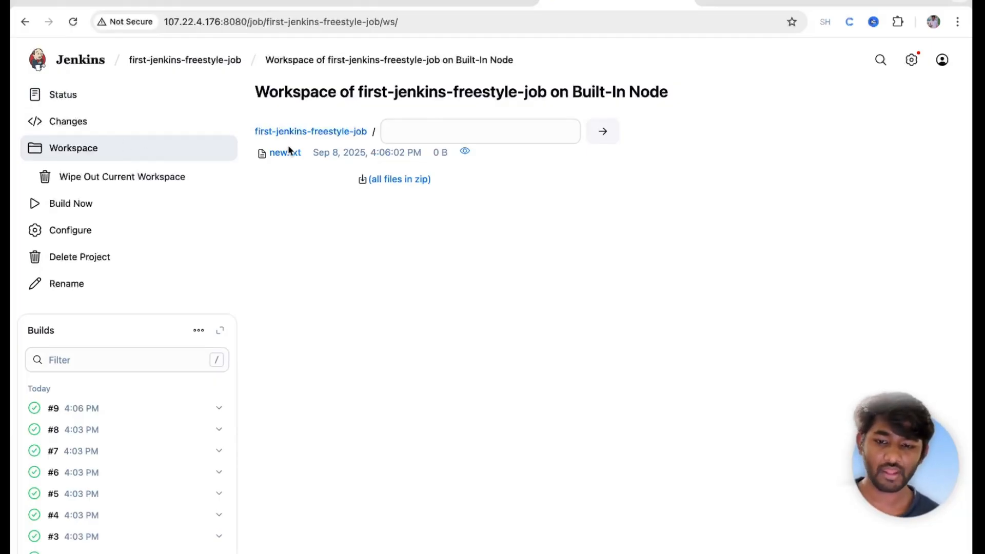
pyautogui.click(131, 177)
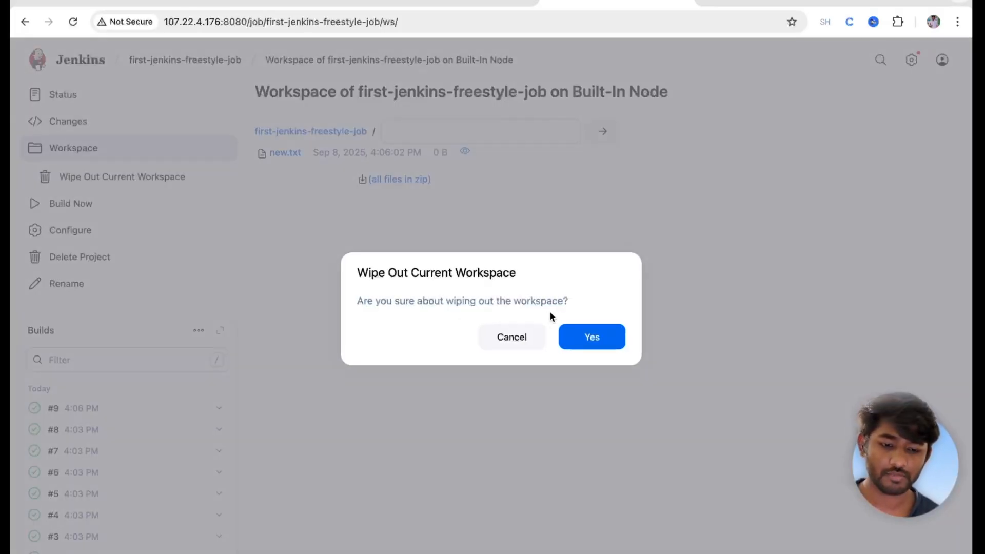
pyautogui.click(570, 333)
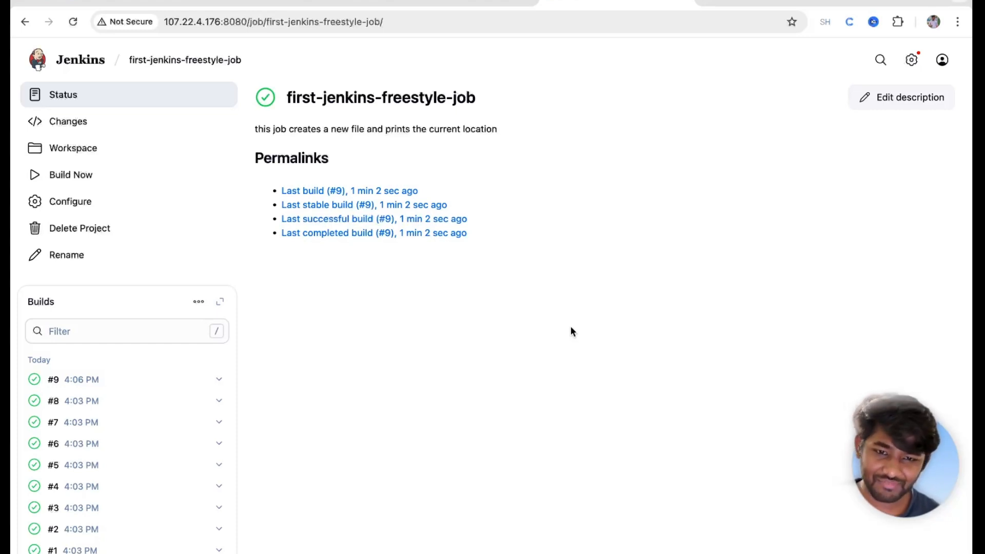
# Step: Open the configuration of first-jenkins-freestyle-job and clear the terminal session
pyautogui.click(85, 203)
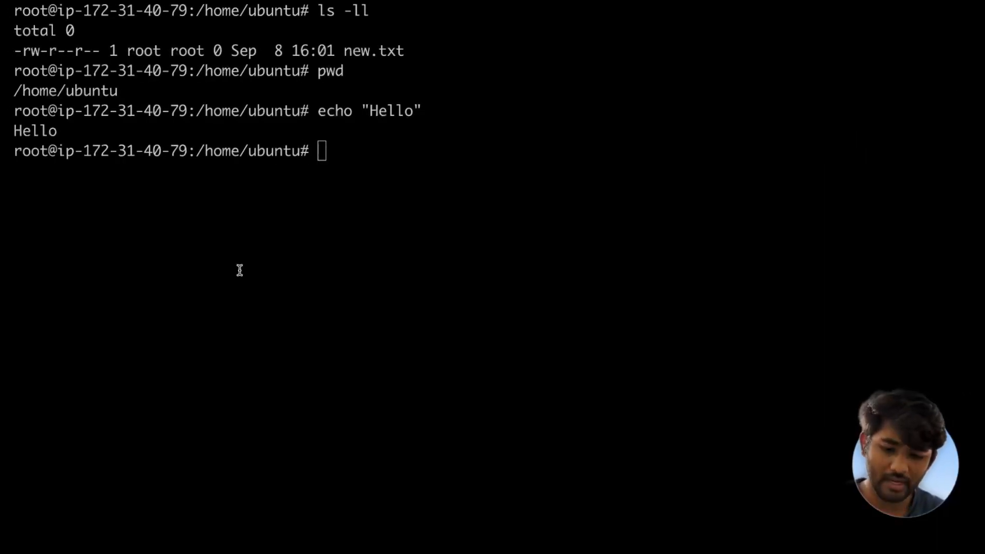
pyautogui.write('clea')
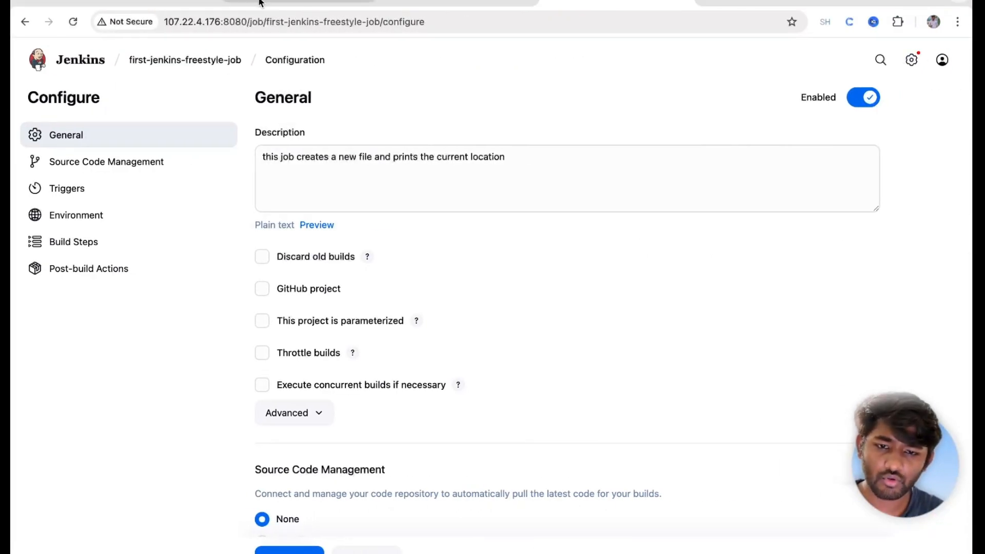
# Step: Switch to the GitHub page showing First.java and copy the Java-Learning repository's base URL from its address
pyautogui.click(259, 3)
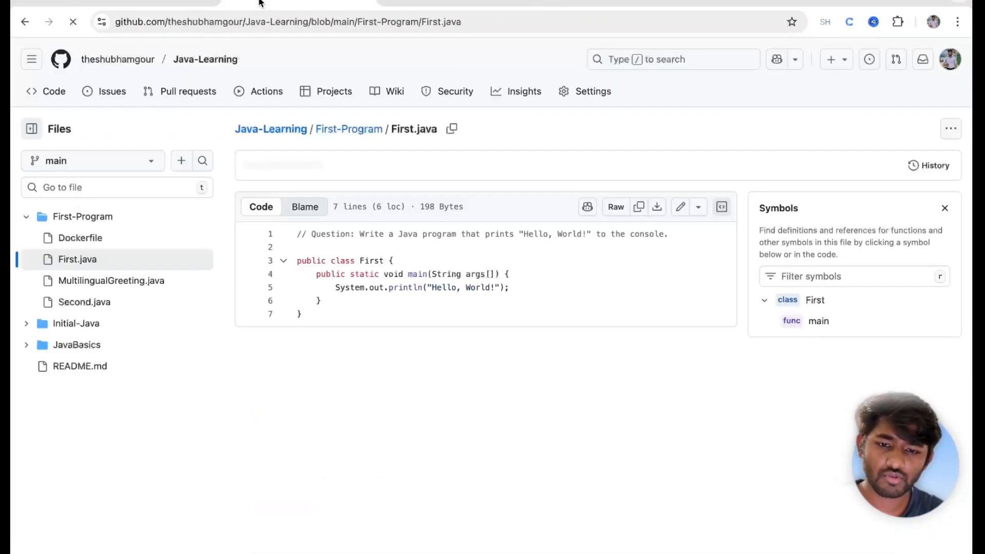
pyautogui.click(310, 23)
pyautogui.moveTo(309, 23); pyautogui.dragTo(23, 28)
pyautogui.press('super+c')
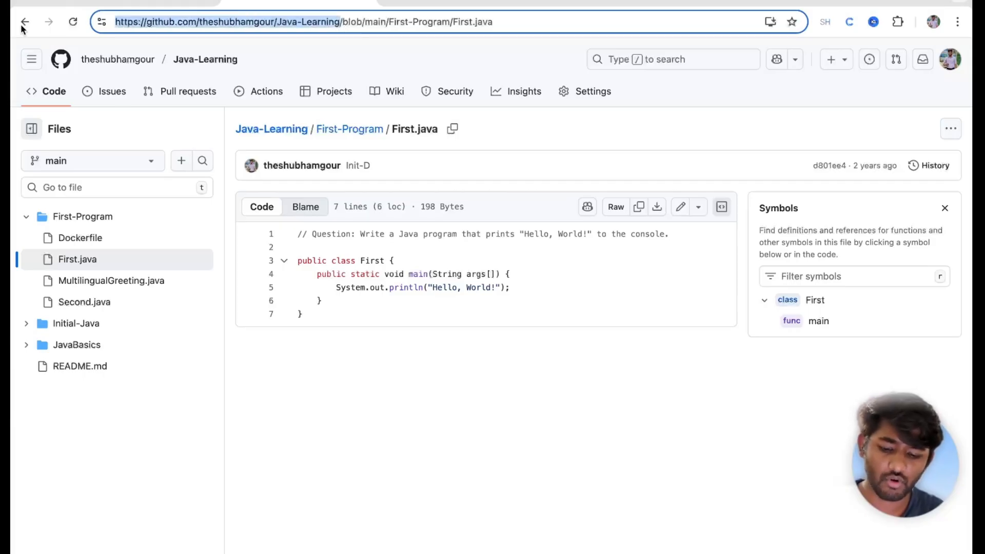
# Step: Switch to the terminal session and clone the Java-Learning repository from its copied GitHub URL with git clone
pyautogui.hotkey('ctrl', 'Left')
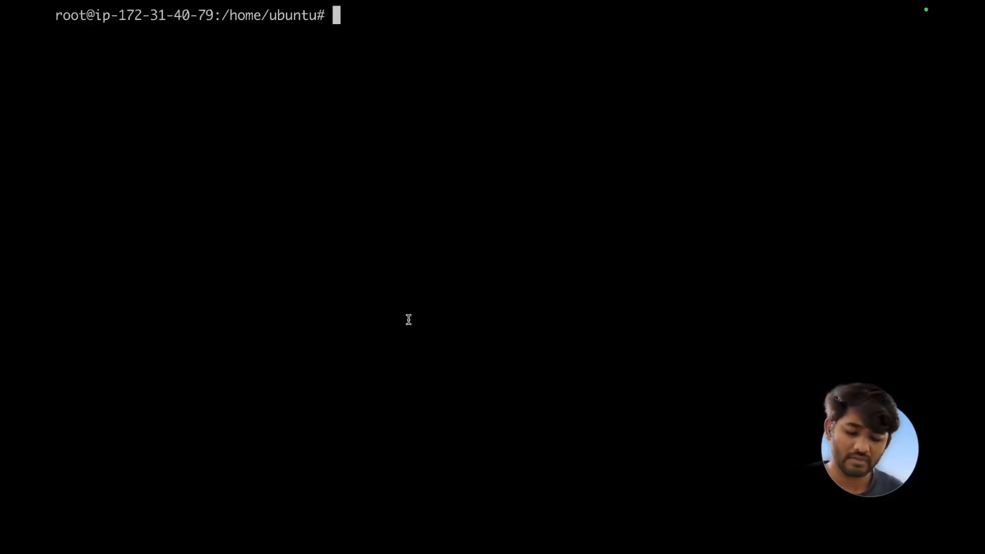
pyautogui.write('git clpne')
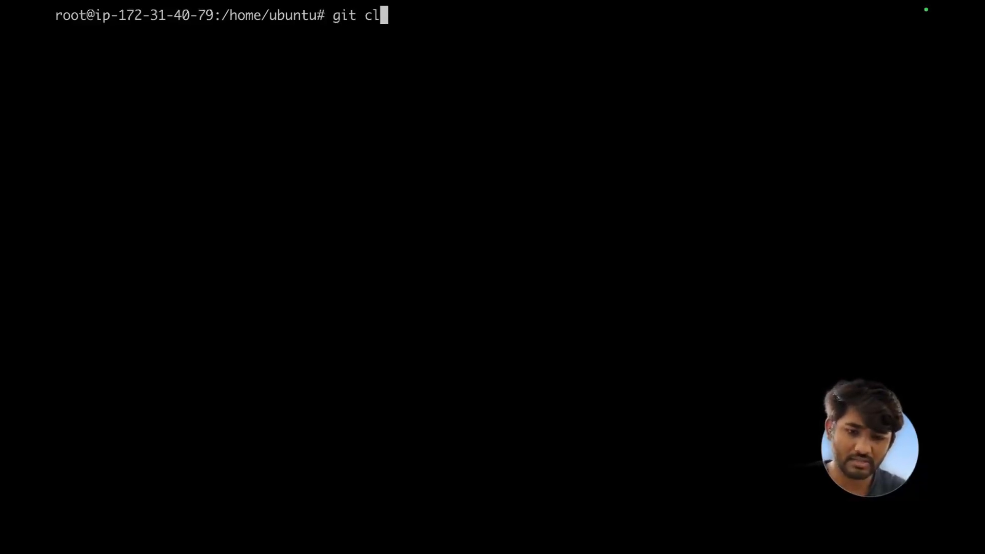
pyautogui.press('BackSpace')
pyautogui.press('BackSpace')
pyautogui.press('BackSpace')
pyautogui.press('BackSpace')
pyautogui.write('one')
pyautogui.press('super+v')
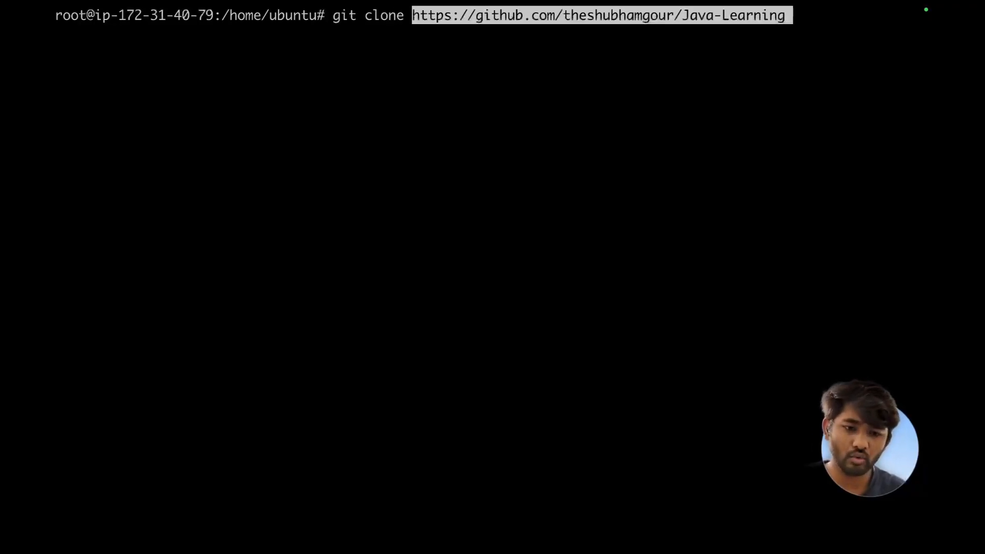
pyautogui.press('Return')
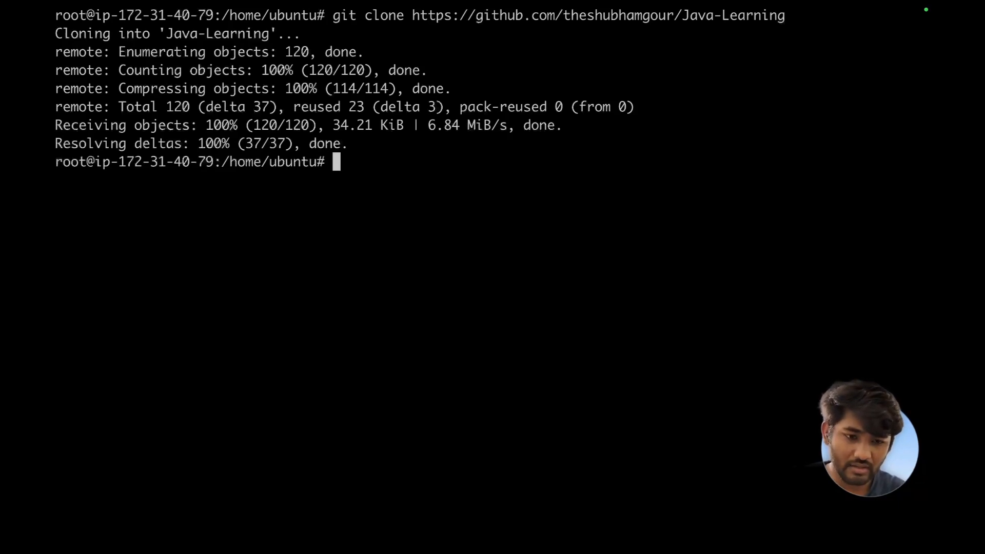
pyautogui.moveTo(333, 20); pyautogui.dragTo(807, 22)
pyautogui.click(404, 198)
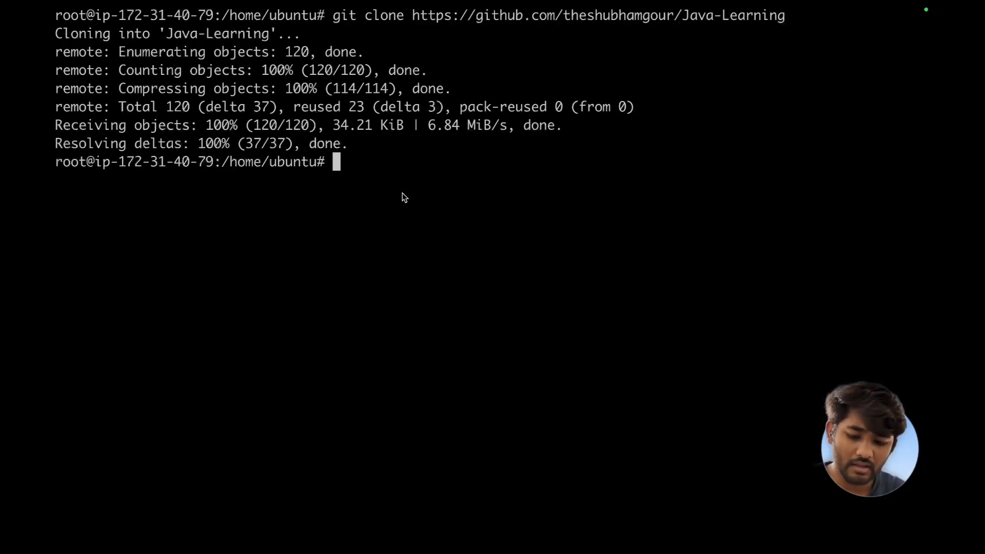
# Step: Change into the Java-Learning/First-Program directory and list its files with ls -ll
pyautogui.write('cd Ja')
pyautogui.press('Tab')
pyautogui.hotkey('ctrl', 'Right')
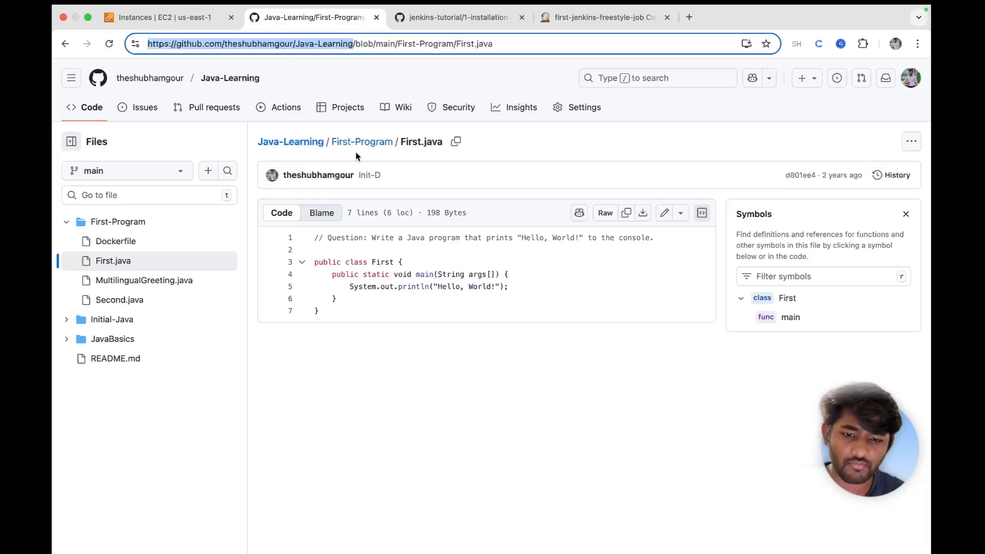
pyautogui.hotkey('ctrl', 'Left')
pyautogui.write('Fir')
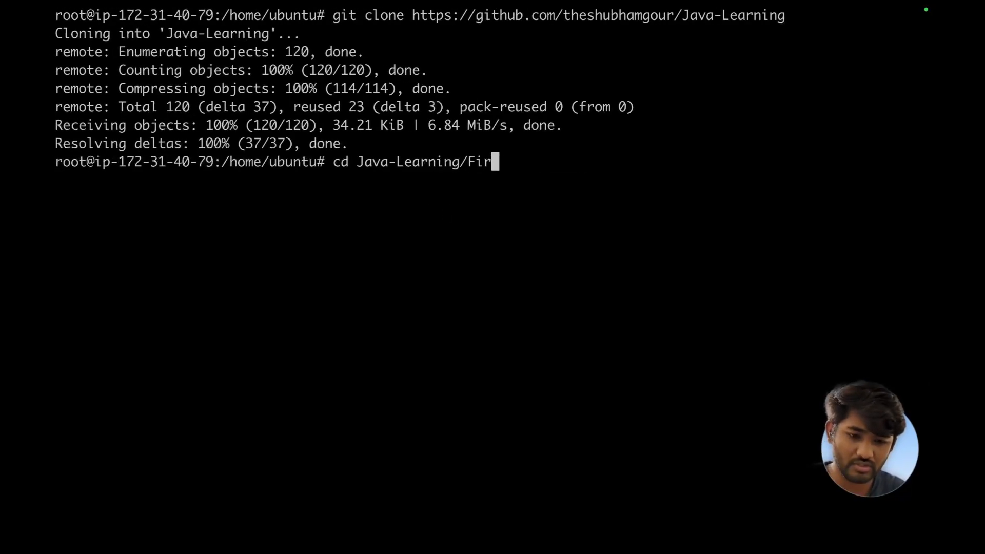
pyautogui.press('Tab')
pyautogui.press('Return')
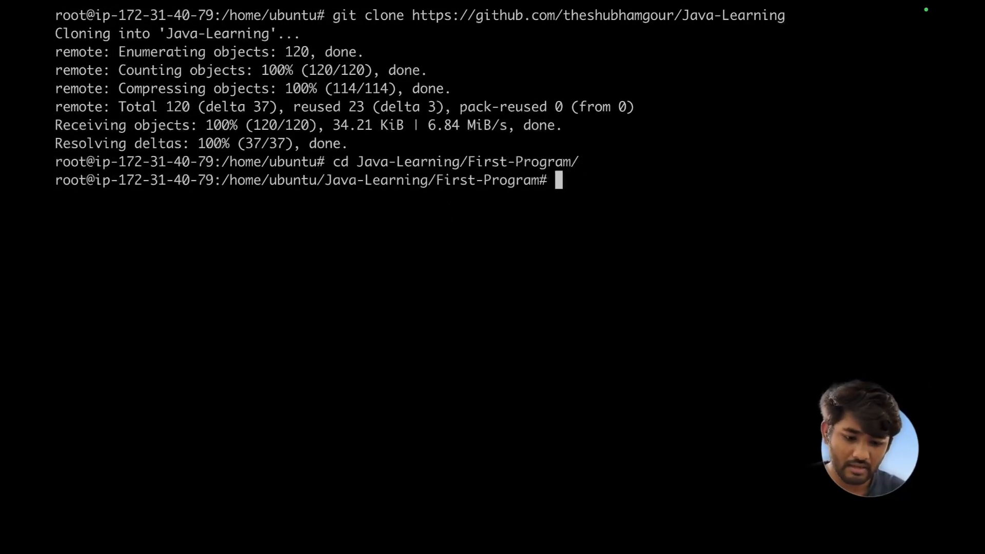
pyautogui.write('ls -ll')
pyautogui.press('Return')
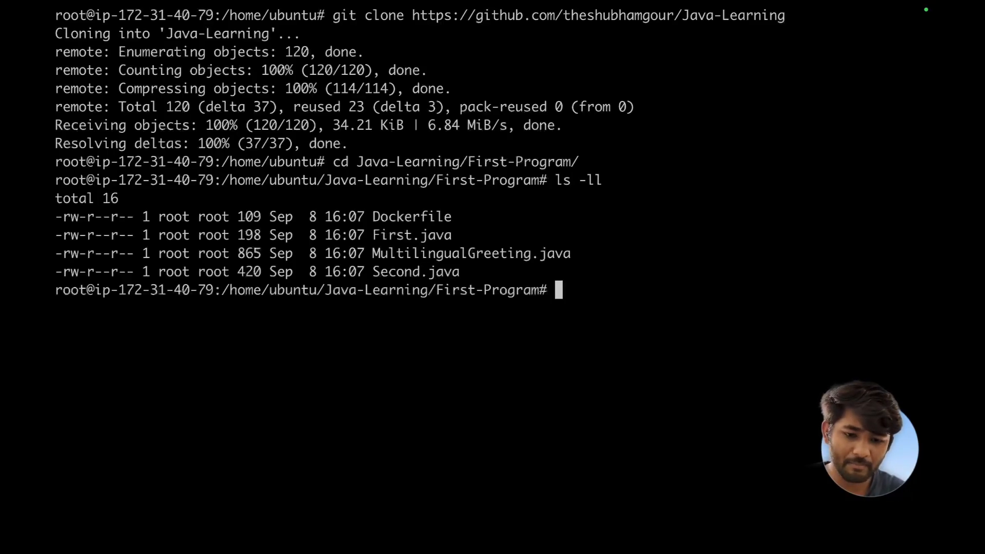
# Step: Try to compile First.java with javac
pyautogui.moveTo(374, 235); pyautogui.dragTo(449, 235)
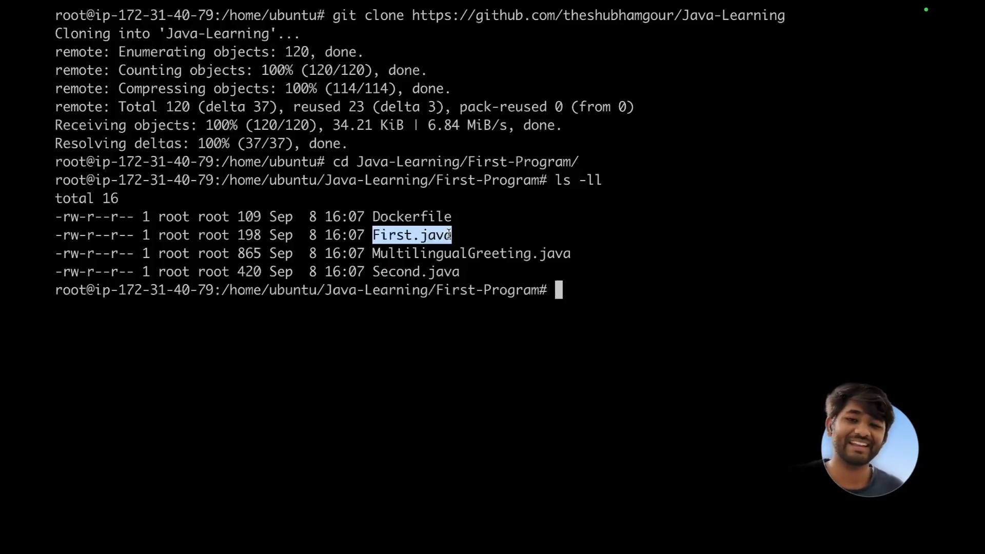
pyautogui.write('javac')
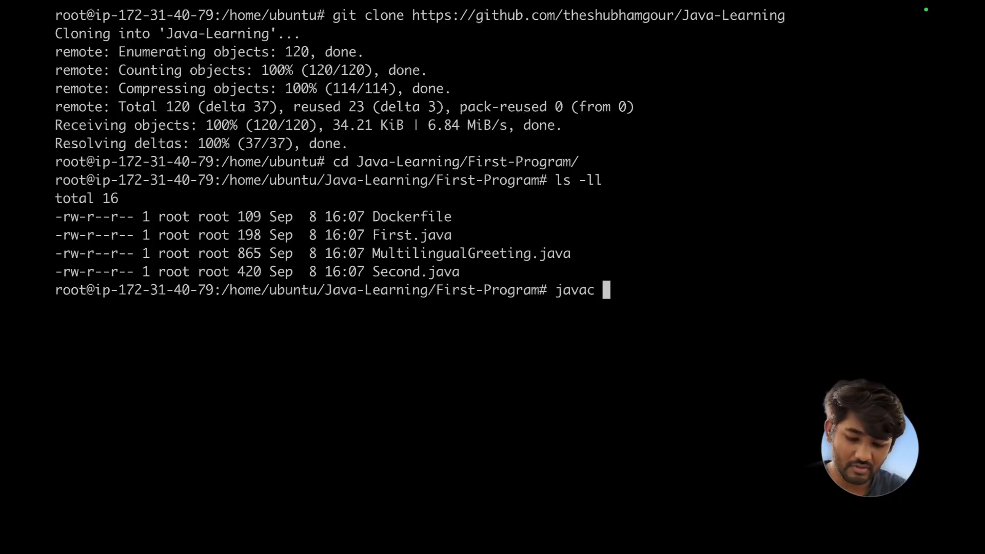
pyautogui.write(' First.java')
pyautogui.press('Return')
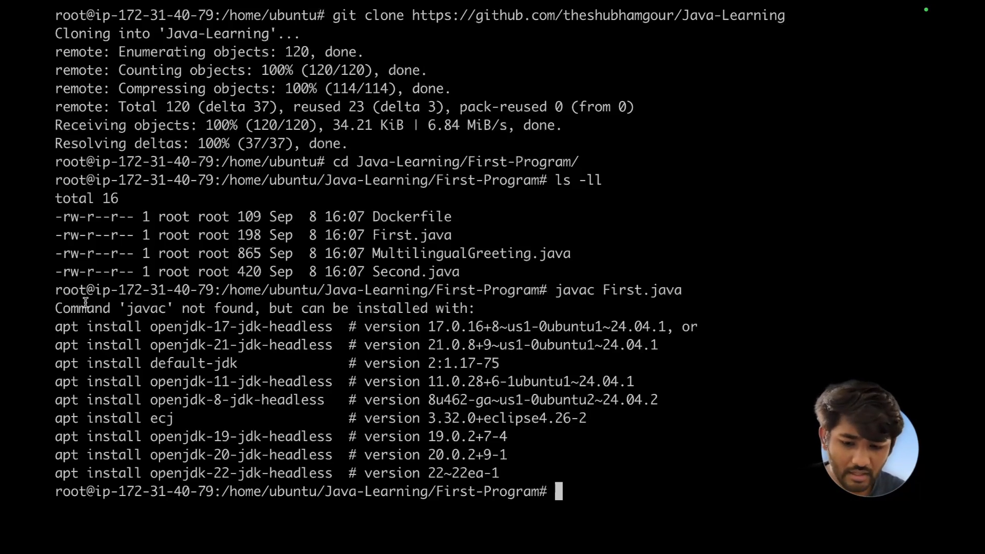
# Step: Install the openjdk-17-jdk-headless package with the suggested apt install command
pyautogui.moveTo(332, 329); pyautogui.dragTo(53, 321)
pyautogui.press('super+c')
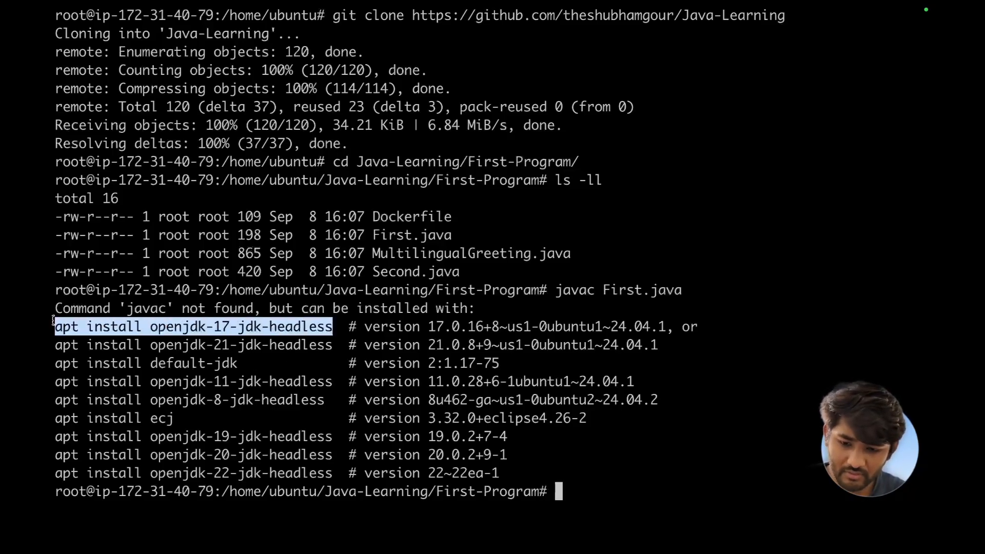
pyautogui.click(54, 321)
pyautogui.press('super+v')
pyautogui.press('Return')
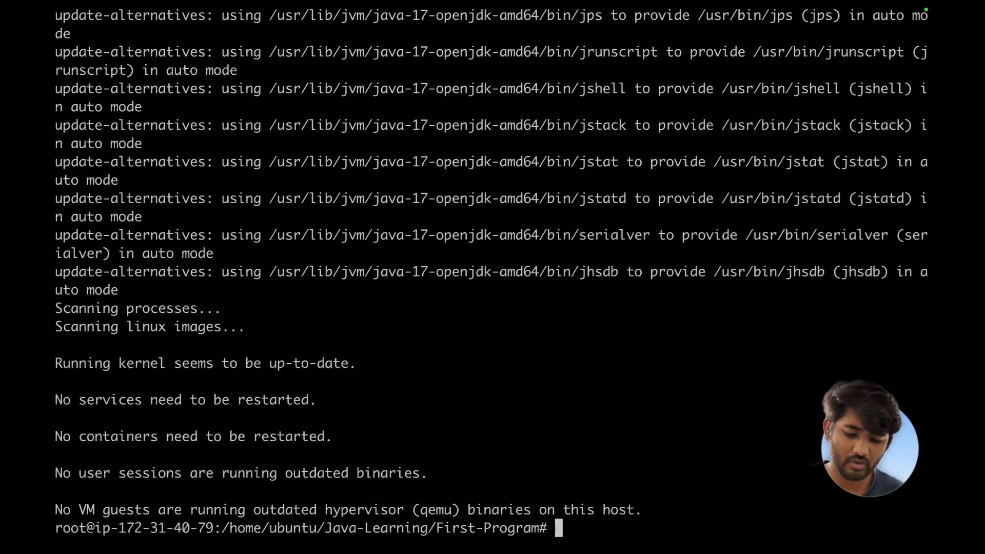
# Step: Compile First.java with javac and run it with java First.java
pyautogui.press('Up')
pyautogui.press('Up')
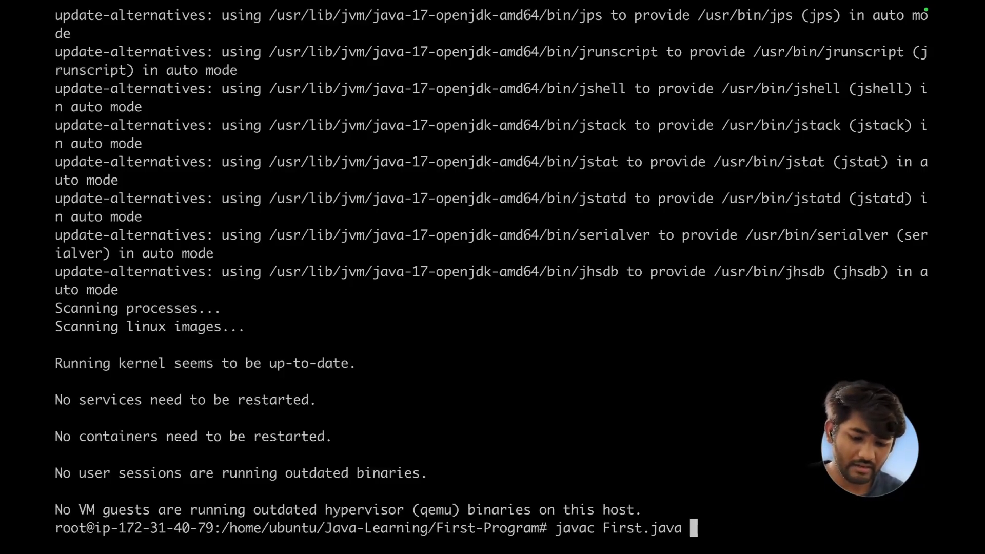
pyautogui.press('Return')
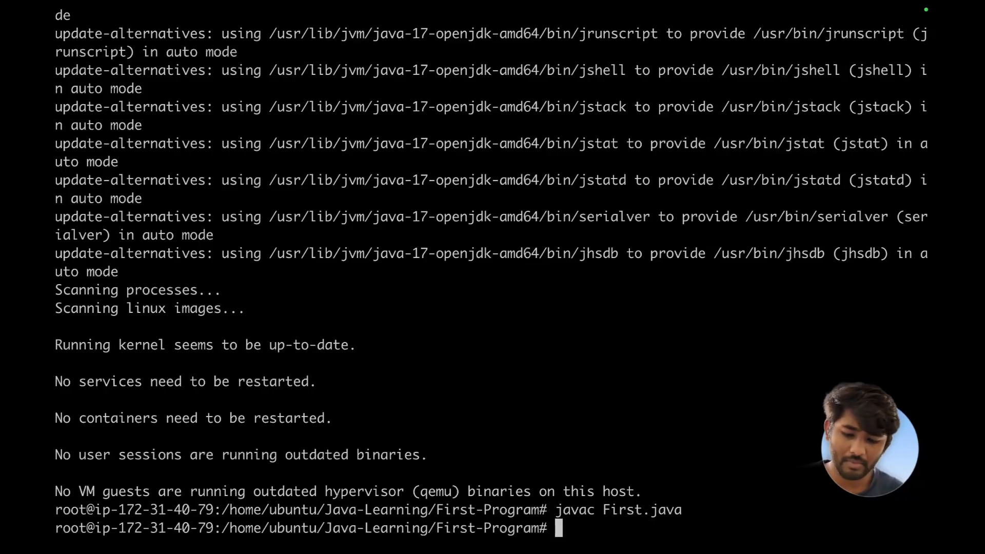
pyautogui.write('java First.')
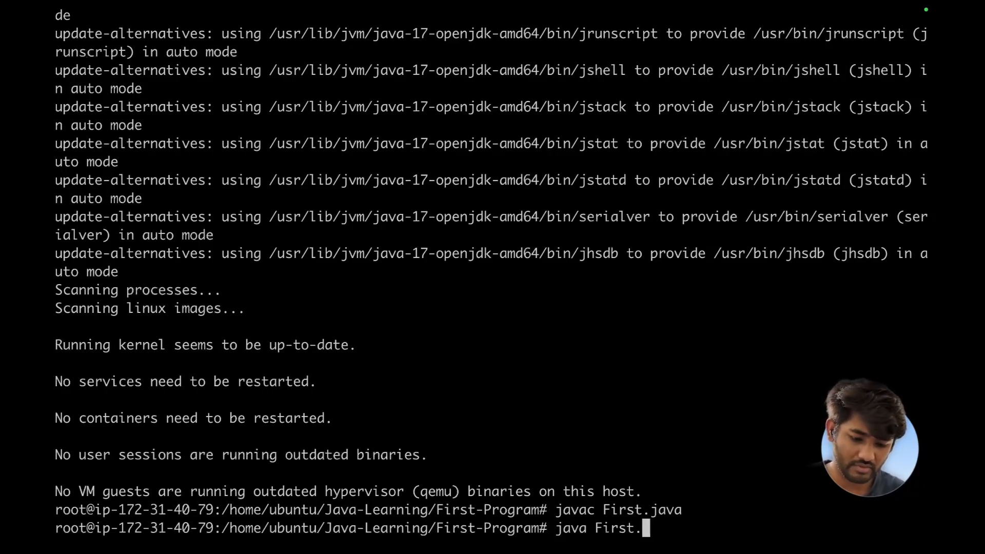
pyautogui.write('java')
pyautogui.press('Return')
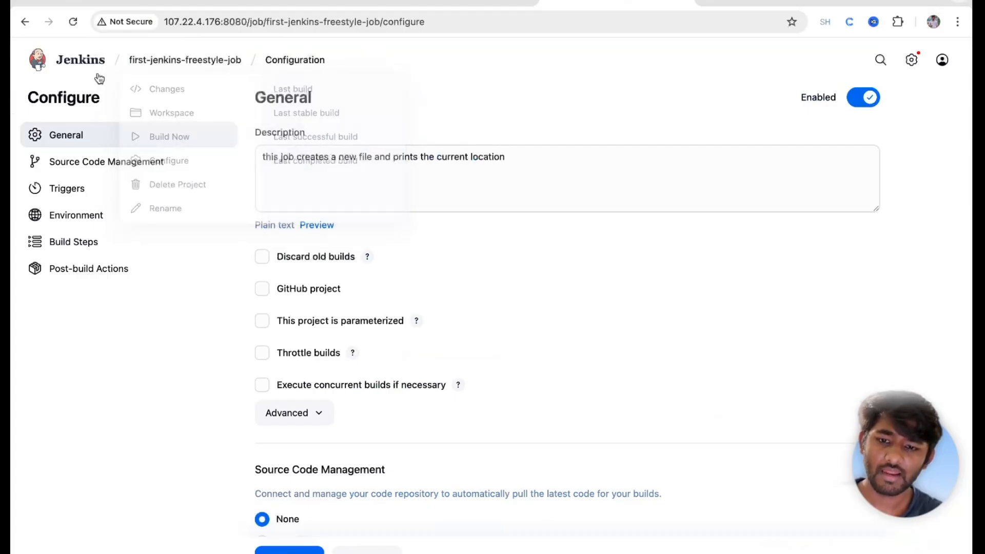
# Step: Switch to Jenkins in the browser and create a new Freestyle project named java-freestyle-job
pyautogui.click(92, 70)
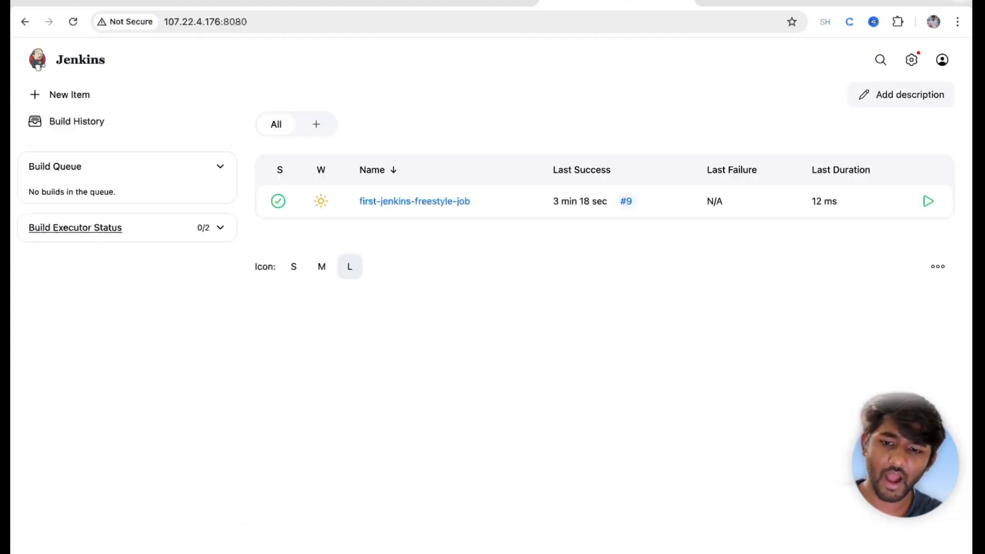
pyautogui.click(84, 95)
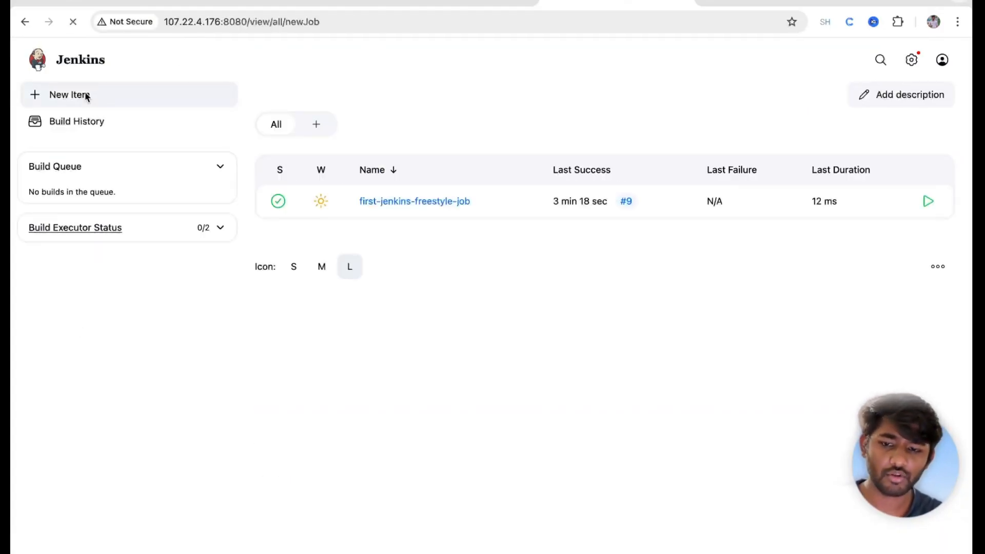
pyautogui.write('java')
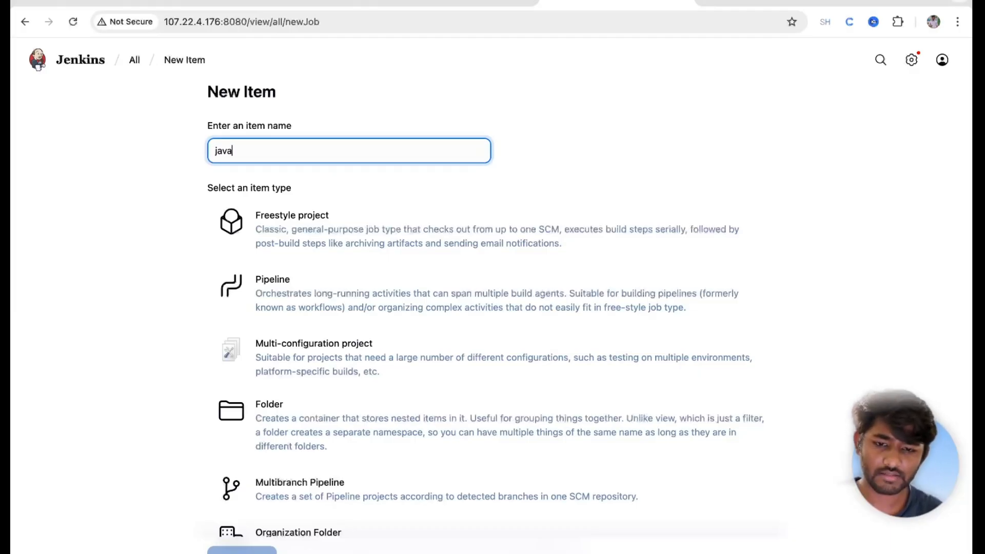
pyautogui.write('-freesty')
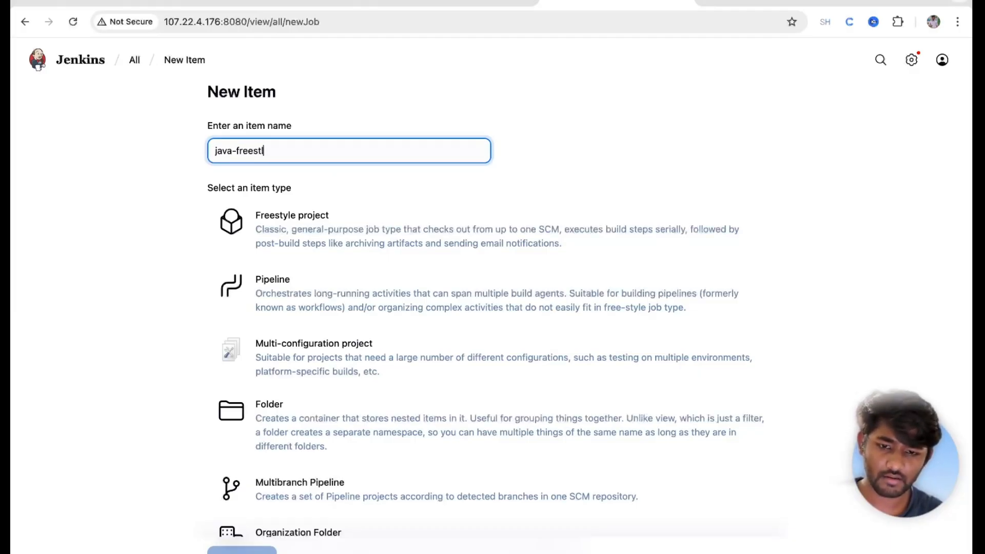
pyautogui.press('BackSpace')
pyautogui.write('yle')
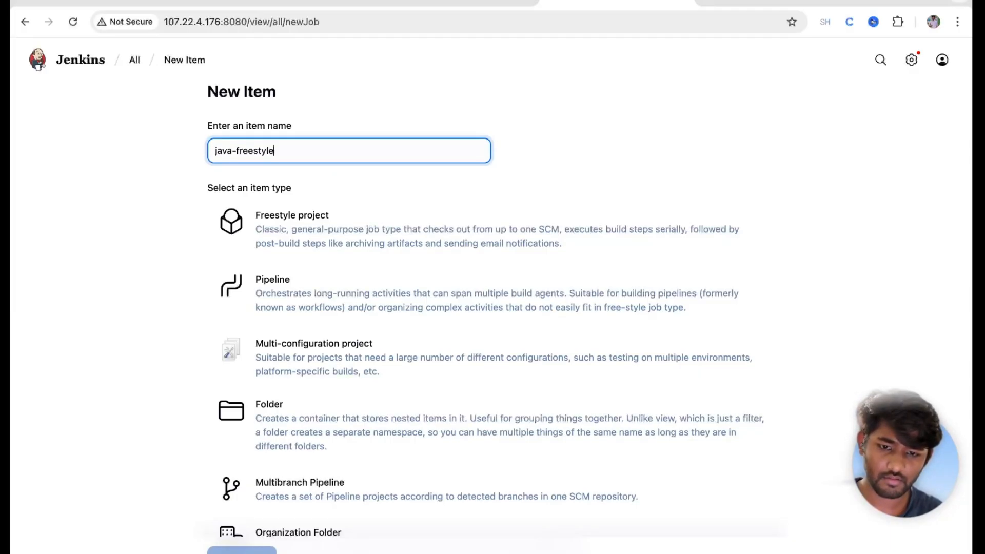
pyautogui.write('-job')
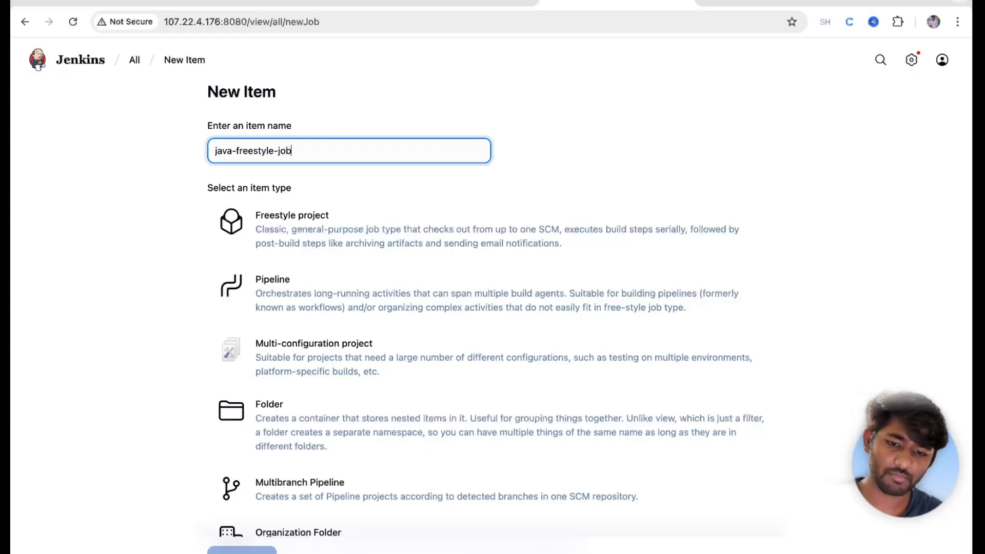
pyautogui.click(336, 242)
pyautogui.click(246, 549)
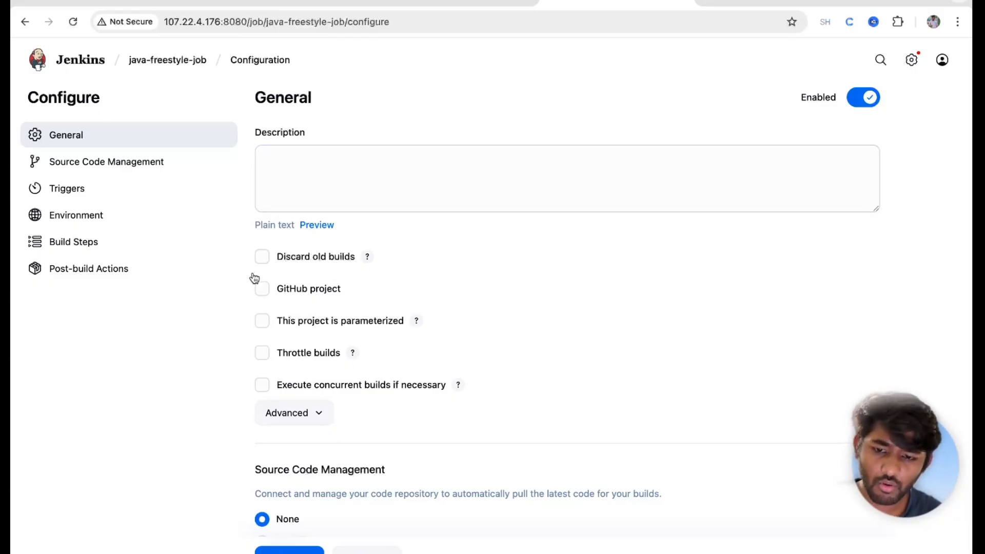
# Step: Add an Execute shell build step to the java-freestyle-job configuration
pyautogui.click(88, 249)
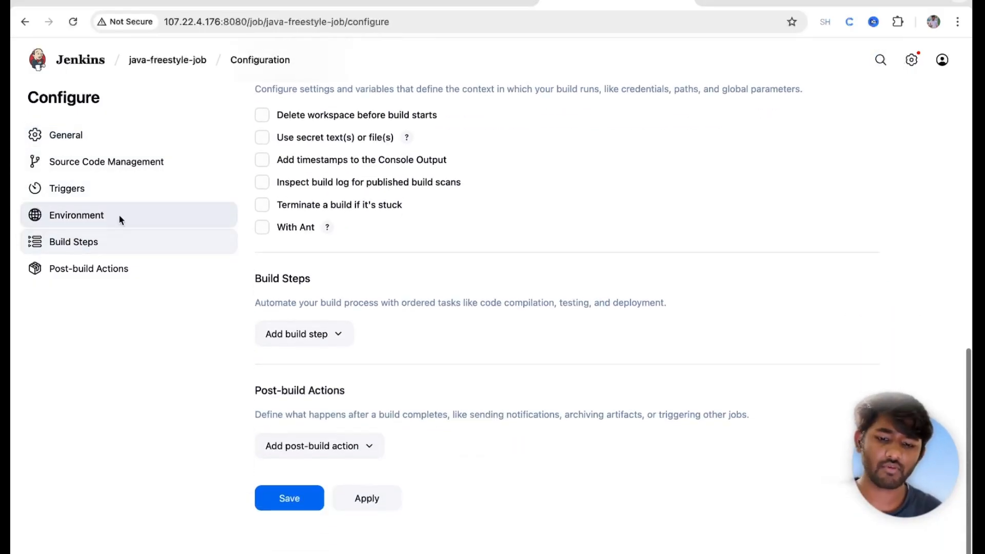
pyautogui.click(314, 340)
pyautogui.click(297, 405)
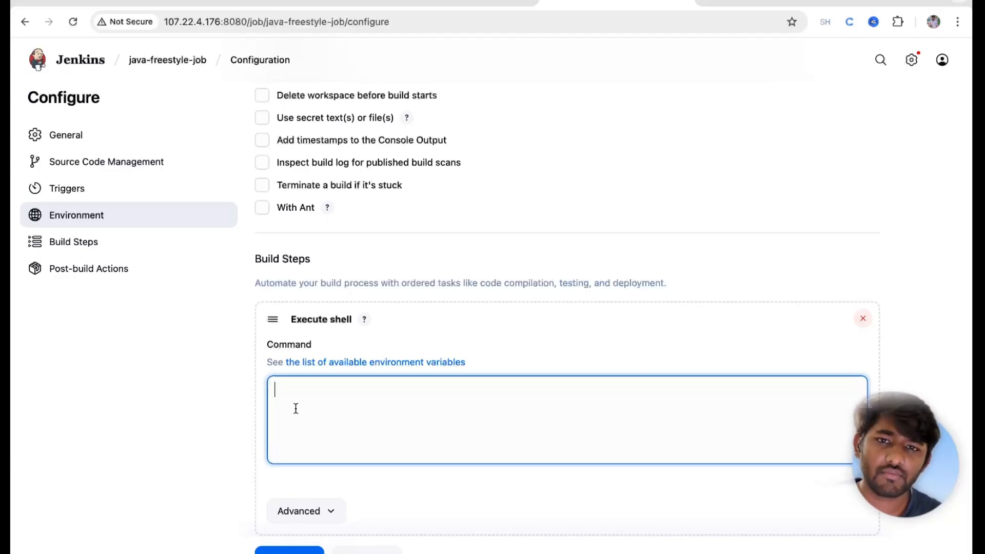
# Step: Enter echo "Cloning repo" in the shell command and begin a git clone line below it
pyautogui.write('echo ""')
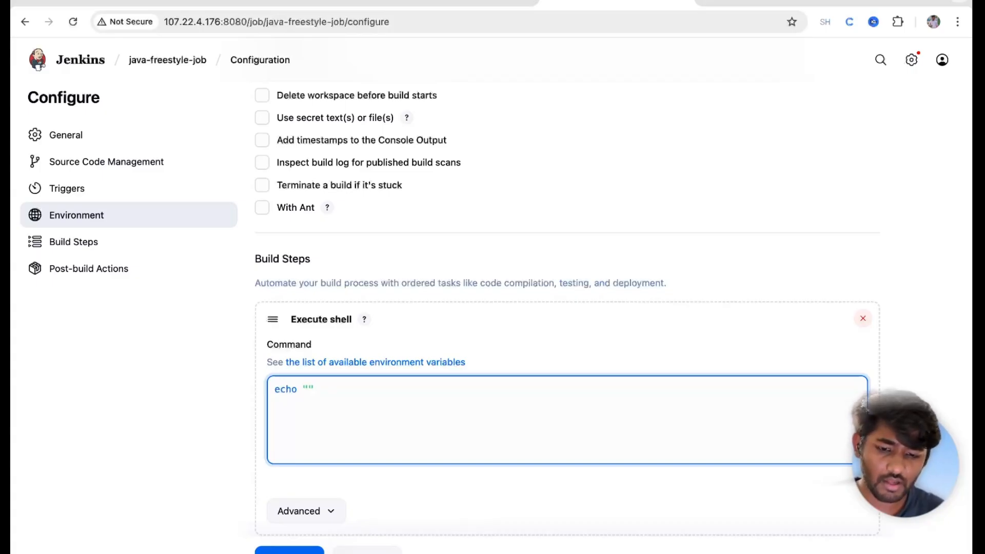
pyautogui.write('Clongin')
pyautogui.press('BackSpace')
pyautogui.press('BackSpace')
pyautogui.press('BackSpace')
pyautogui.write('ingi')
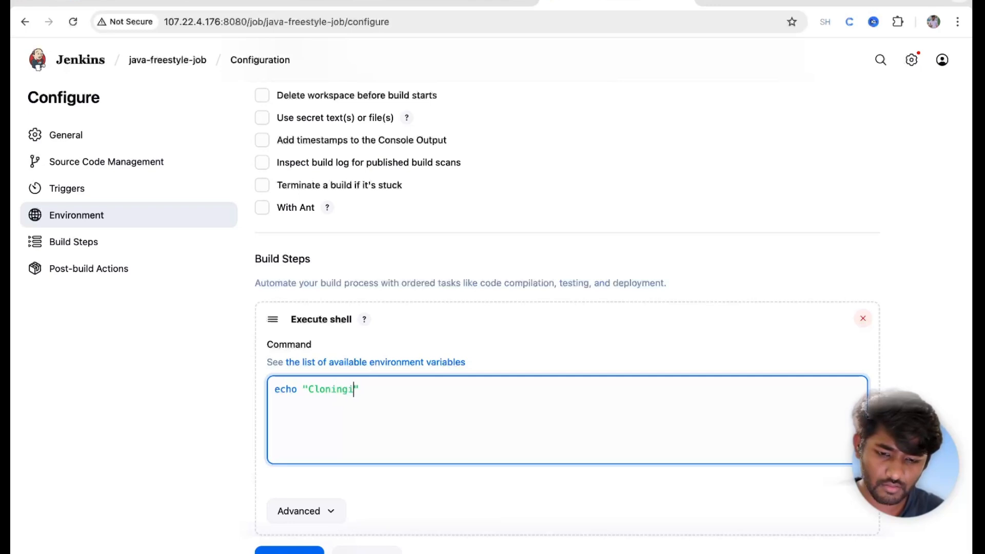
pyautogui.write('repo')
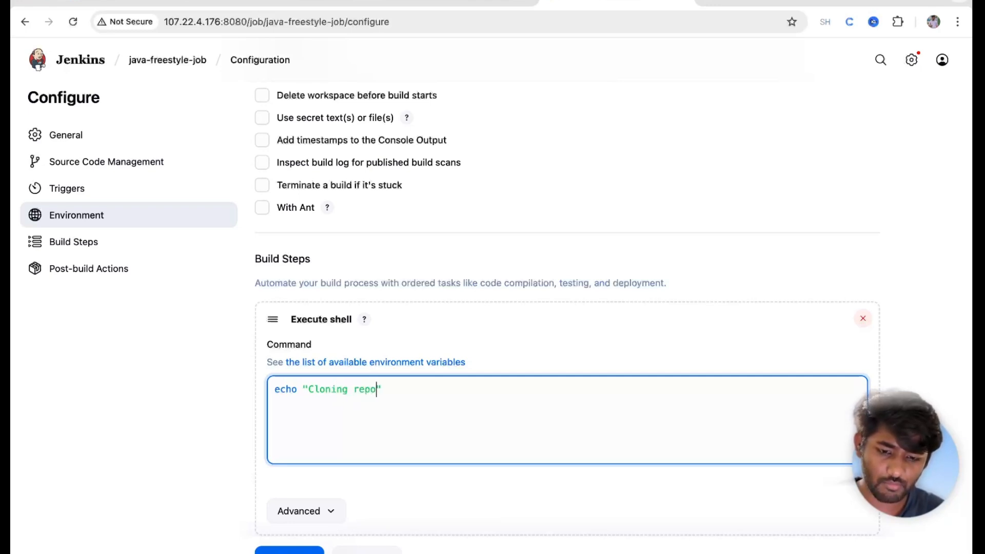
pyautogui.press('Return')
pyautogui.write('git ')
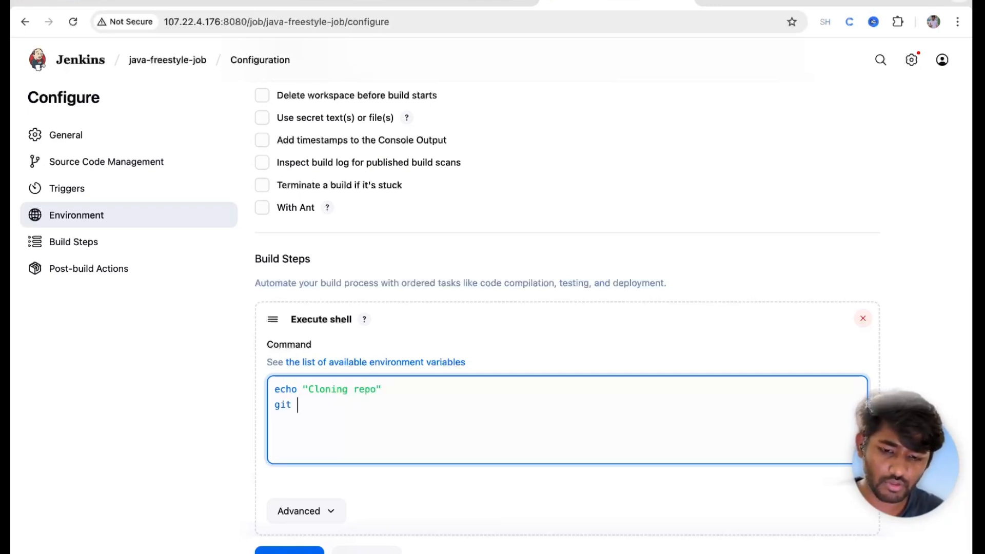
pyautogui.write('clone')
pyautogui.write('apt install openjdk-17-jdk-headless')
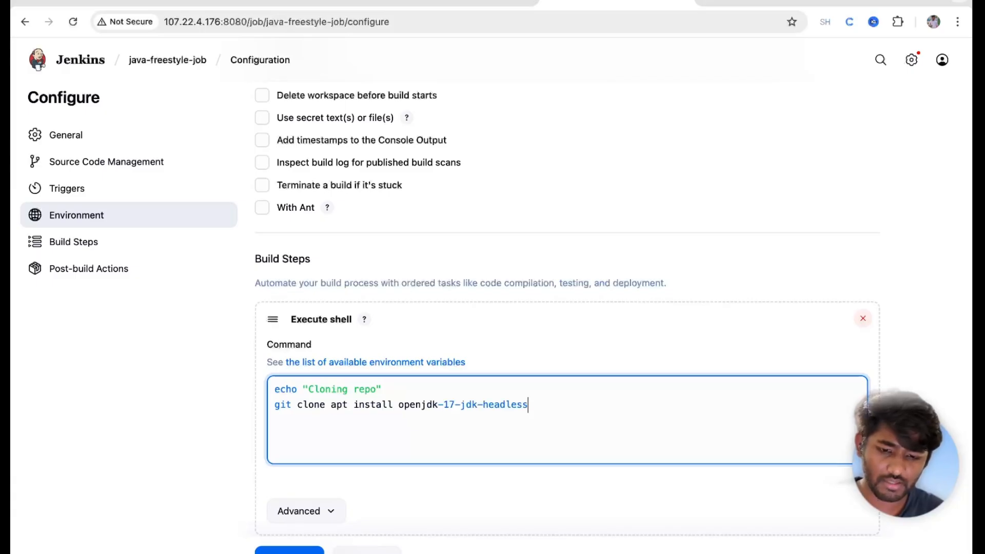
pyautogui.press('BackSpace')
pyautogui.press('BackSpace')
pyautogui.press('BackSpace')
pyautogui.press('BackSpace')
pyautogui.press('BackSpace')
pyautogui.press('BackSpace')
pyautogui.press('BackSpace')
pyautogui.press('BackSpace')
pyautogui.press('BackSpace')
pyautogui.press('BackSpace')
pyautogui.press('BackSpace')
pyautogui.press('BackSpace')
pyautogui.press('BackSpace')
pyautogui.press('BackSpace')
pyautogui.press('BackSpace')
pyautogui.press('BackSpace')
pyautogui.press('BackSpace')
pyautogui.press('BackSpace')
pyautogui.press('BackSpace')
pyautogui.press('BackSpace')
pyautogui.press('BackSpace')
pyautogui.press('BackSpace')
pyautogui.press('BackSpace')
pyautogui.press('BackSpace')
pyautogui.press('BackSpace')
pyautogui.press('BackSpace')
pyautogui.press('BackSpace')
pyautogui.press('BackSpace')
pyautogui.press('BackSpace')
pyautogui.press('BackSpace')
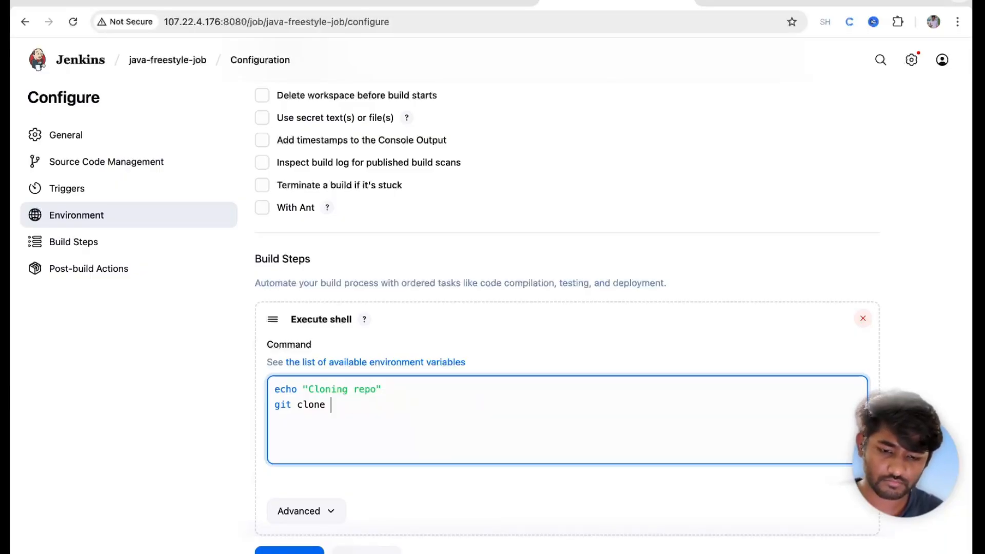
# Step: Insert the previously copied git clone command for the Java-Learning GitHub repository from the clipboard history into the second shell line
pyautogui.press('super+shift+v')
pyautogui.press('Down')
pyautogui.press('Right')
pyautogui.press('Down')
pyautogui.press('Down')
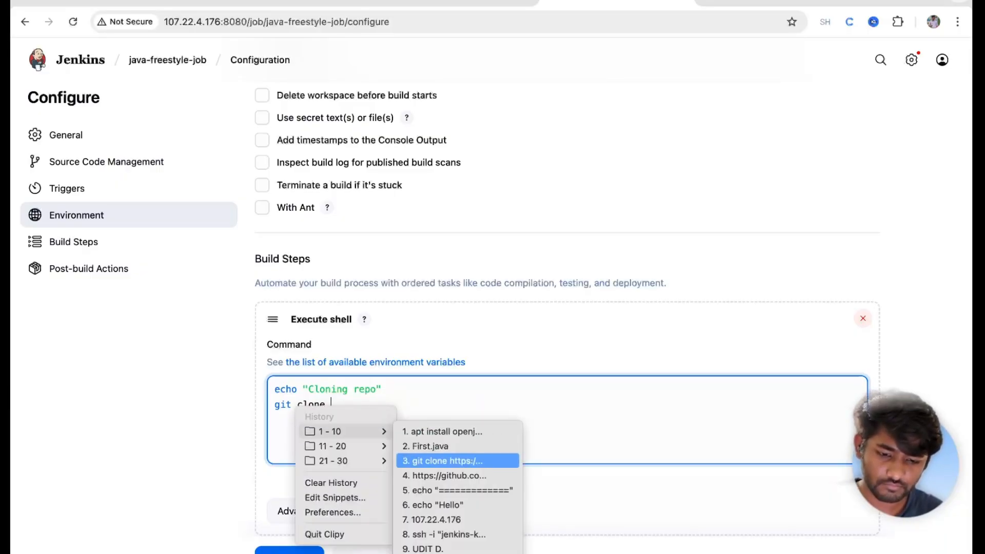
pyautogui.press('Return')
pyautogui.press('Left')
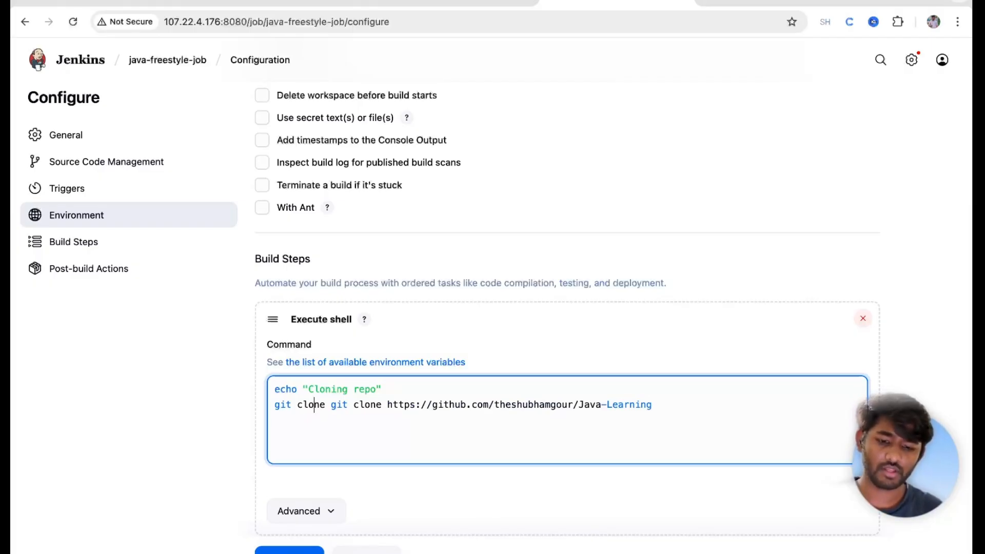
# Step: Remove the duplicated "git clone" so the second line holds a single clone command with the Java-Learning repository URL
pyautogui.press('BackSpace')
pyautogui.press('BackSpace')
pyautogui.press('BackSpace')
pyautogui.press('BackSpace')
pyautogui.press('BackSpace')
pyautogui.press('BackSpace')
pyautogui.press('BackSpace')
pyautogui.press('BackSpace')
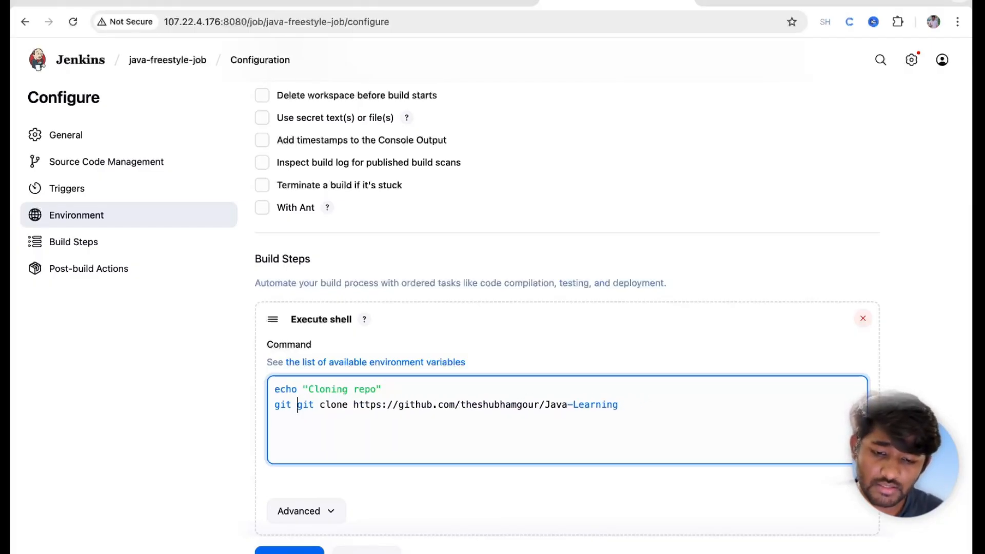
pyautogui.press('BackSpace')
pyautogui.press('BackSpace')
pyautogui.press('Right')
pyautogui.press('Right')
pyautogui.press('Right')
pyautogui.press('Right')
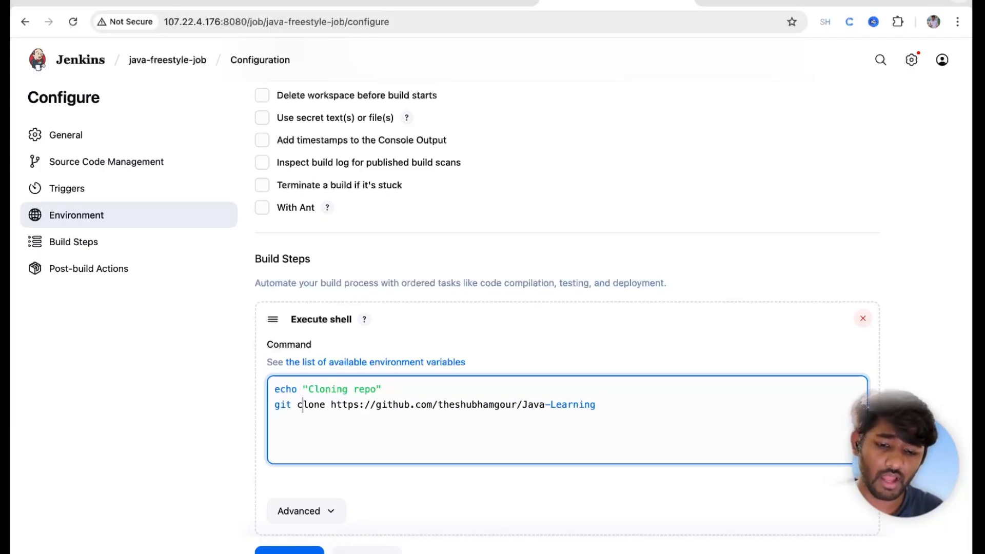
pyautogui.press('Right')
pyautogui.press('Right')
pyautogui.press('Right')
pyautogui.press('Right')
pyautogui.press('Right')
pyautogui.press('Right')
pyautogui.press('Right')
pyautogui.press('Right')
pyautogui.press('Right')
pyautogui.press('Right')
pyautogui.press('Right')
pyautogui.press('Right')
# Step: Copy the echo line below the git clone command and change its message to "Changing the directory path"
pyautogui.click(391, 391)
pyautogui.moveTo(390, 391); pyautogui.dragTo(261, 395)
pyautogui.press('super+c')
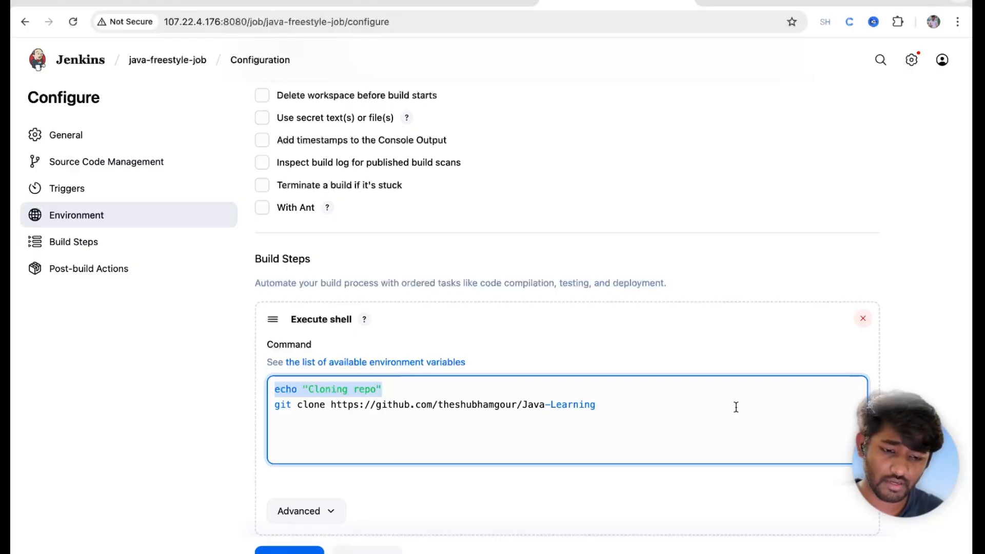
pyautogui.click(609, 399)
pyautogui.press('super+v')
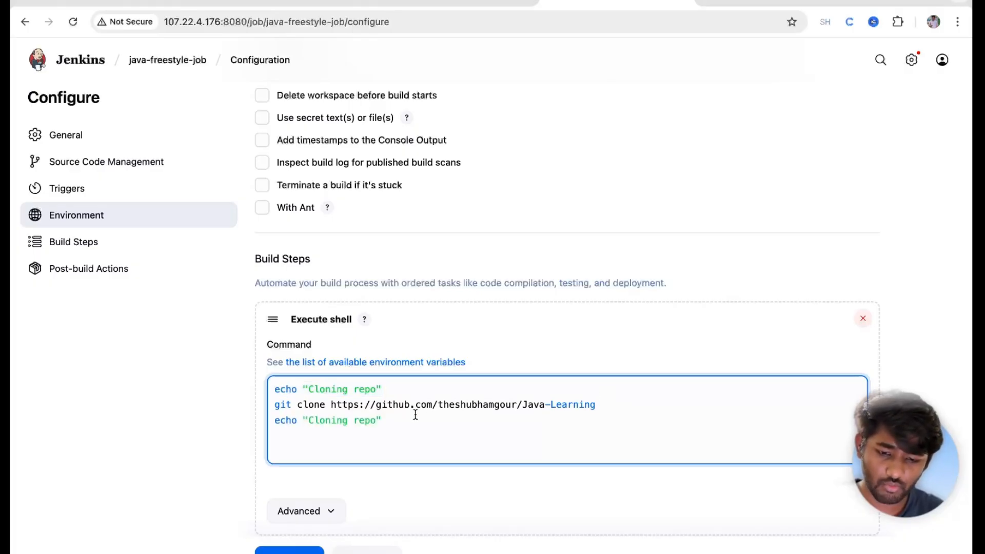
pyautogui.doubleClick(337, 420)
pyautogui.write('Changin')
pyautogui.write('g the direc')
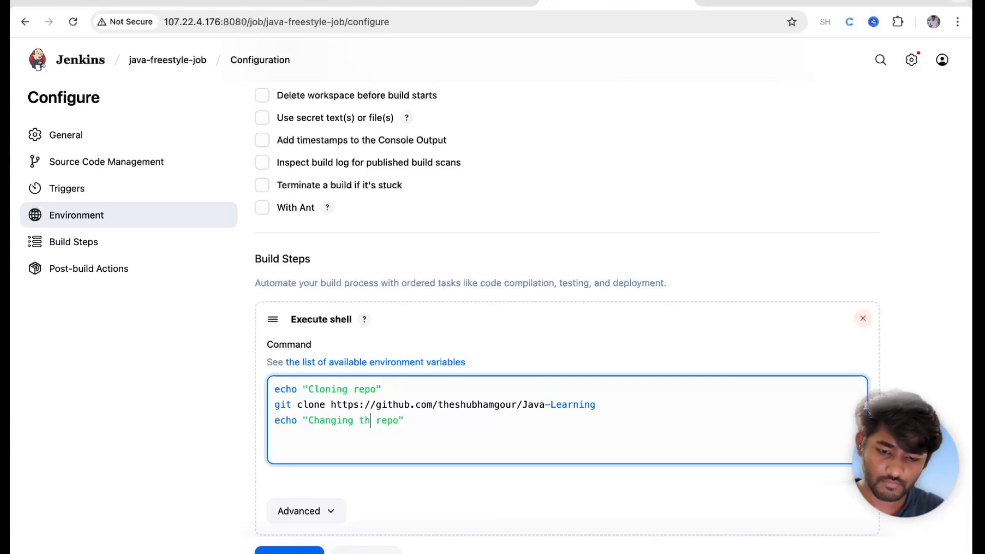
pyautogui.write('tory')
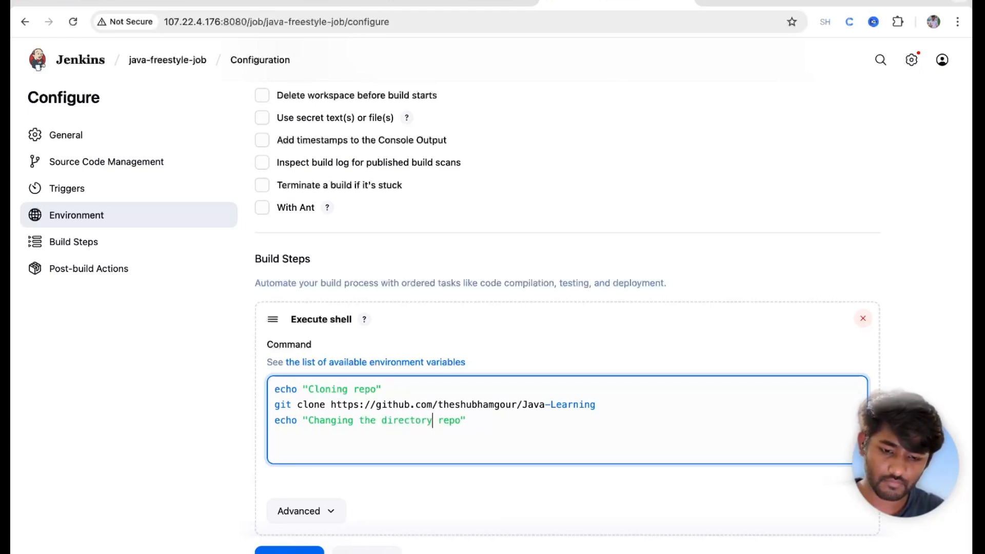
pyautogui.press('Delete')
pyautogui.press('BackSpace')
pyautogui.press('BackSpace')
pyautogui.press('BackSpace')
pyautogui.write('par')
pyautogui.press('BackSpace')
pyautogui.write('th')
# Step: Switch to the terminal and list the command history with history
pyautogui.hotkey('ctrl', 'Left')
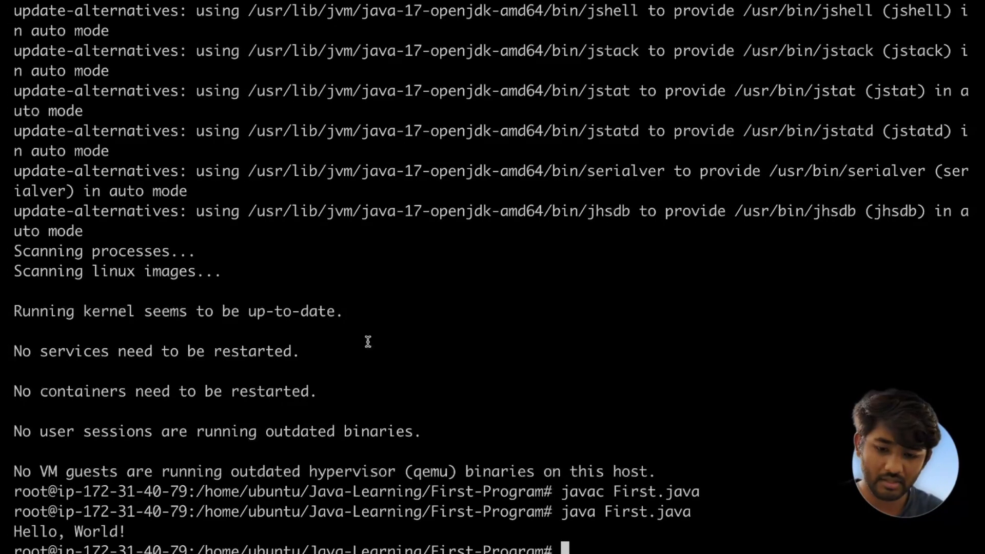
pyautogui.write('histroy')
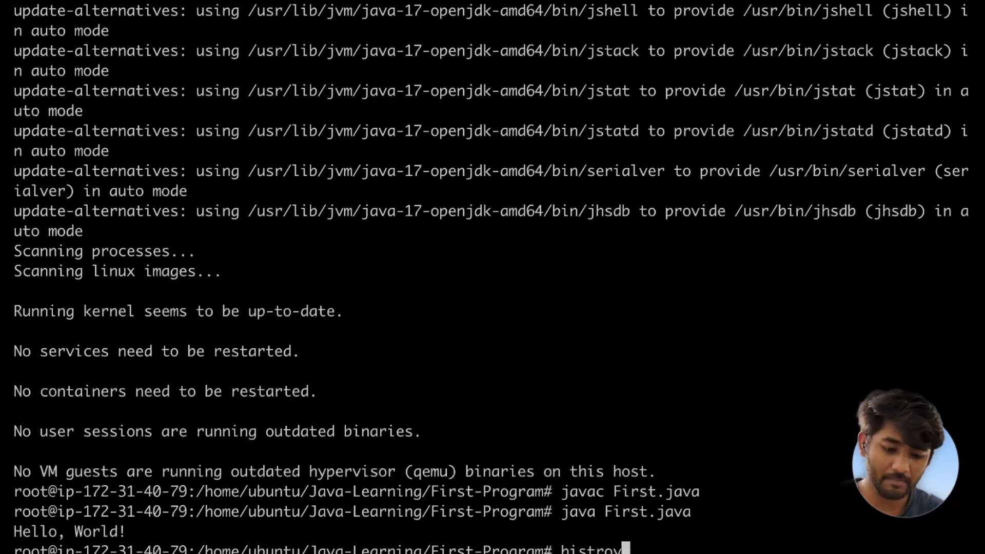
pyautogui.press('Return')
pyautogui.write('history')
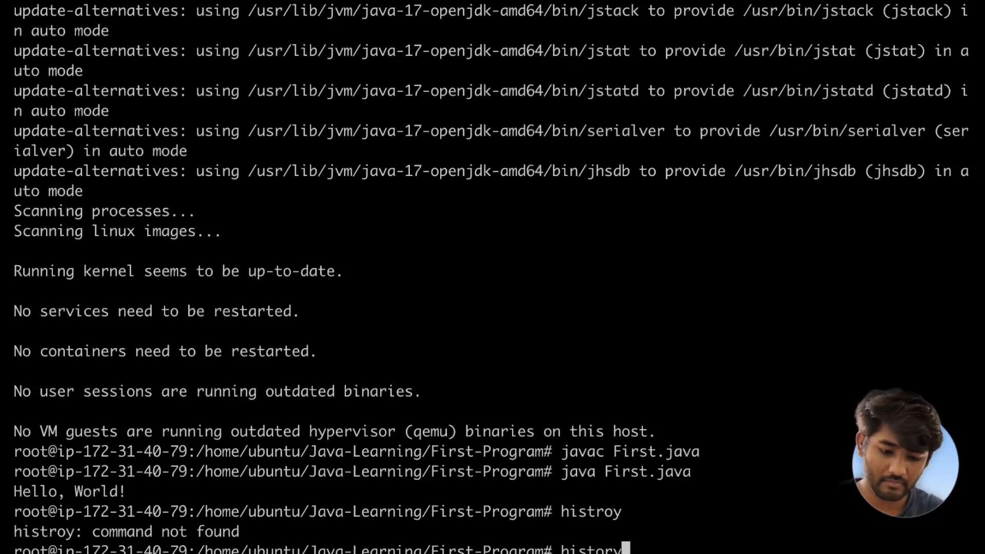
pyautogui.press('Return')
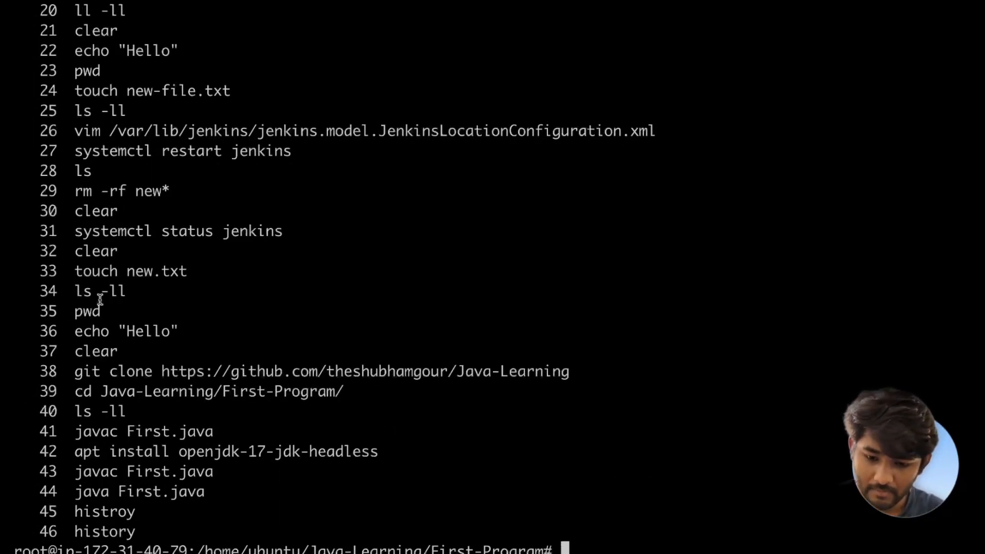
pyautogui.scroll(1, 91, 241)
pyautogui.scroll(-1, 105, 441)
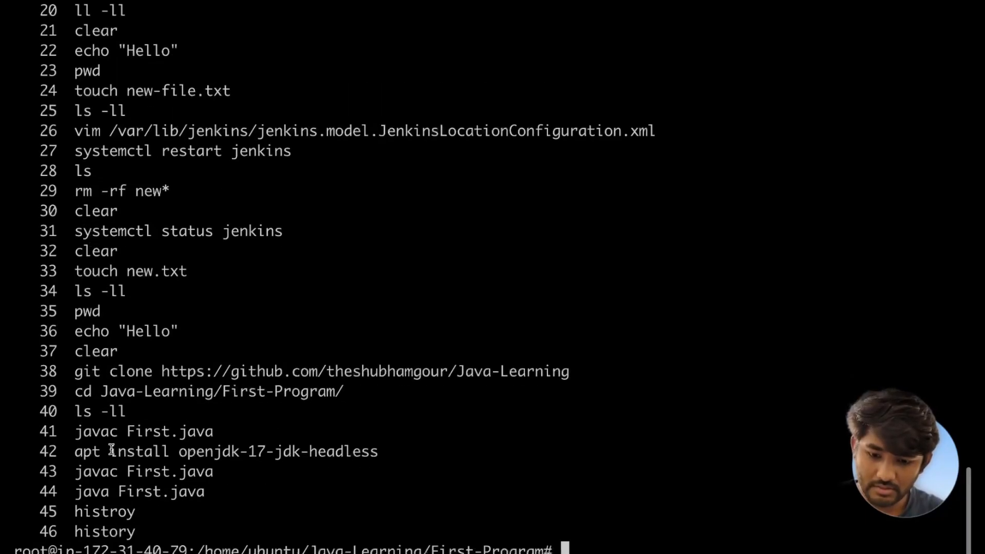
# Step: Copy cd Java-Learning/First-Program/ from the terminal history into the Jenkins shell command, below the "Changing the directory path" echo
pyautogui.moveTo(75, 391); pyautogui.dragTo(350, 390)
pyautogui.press('super+c')
pyautogui.hotkey('ctrl', 'Right')
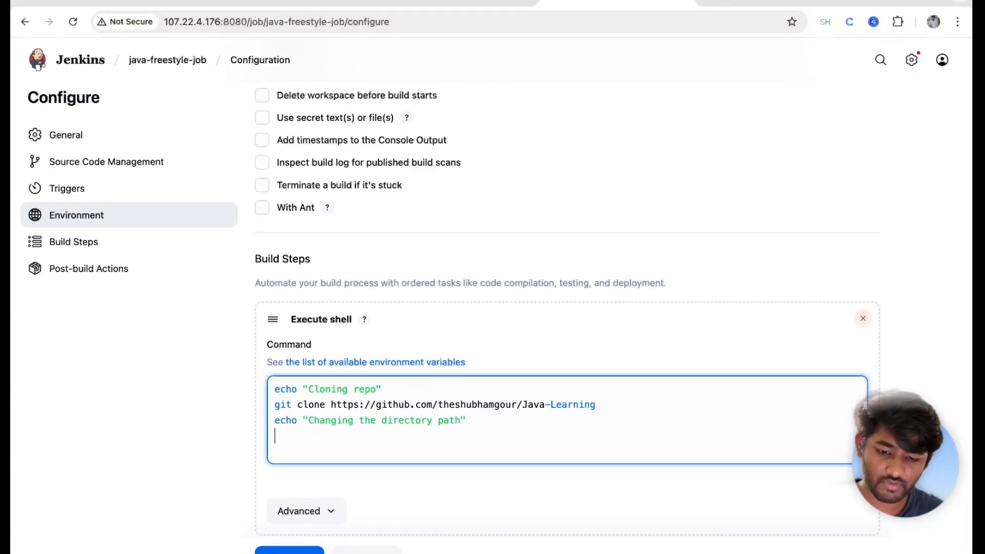
pyautogui.press('super+v')
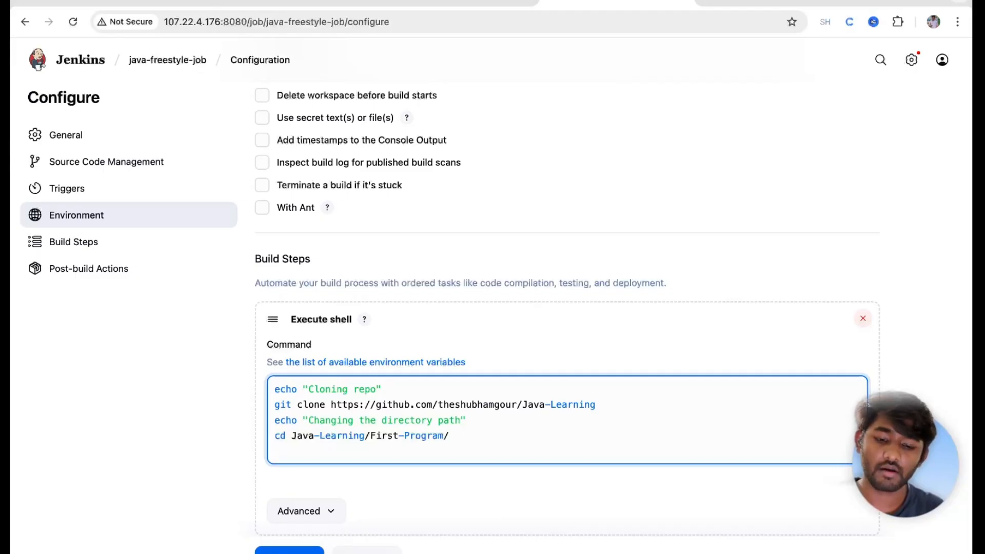
# Step: Add the lines javac First.java and java First.java at the end of the shell command
pyautogui.write('javac')
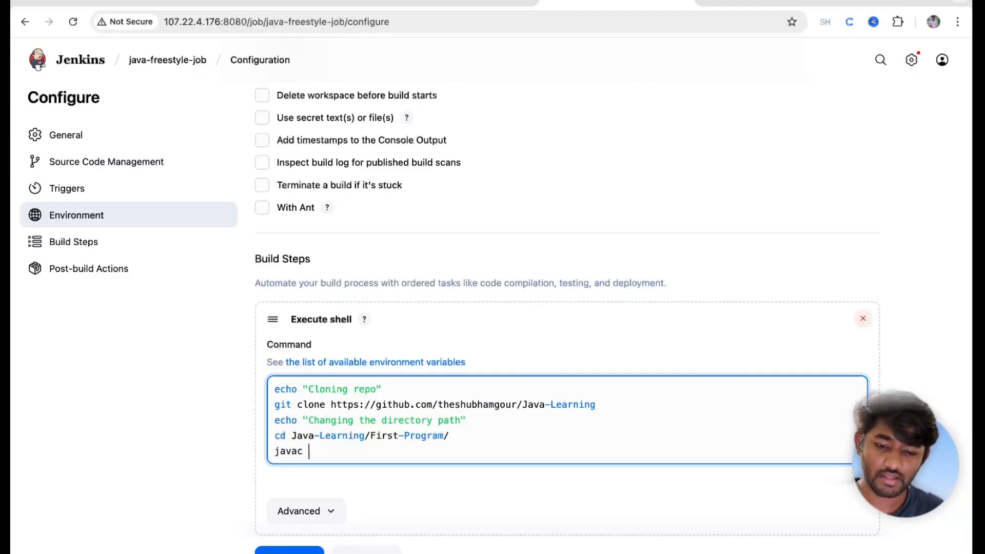
pyautogui.write(' First')
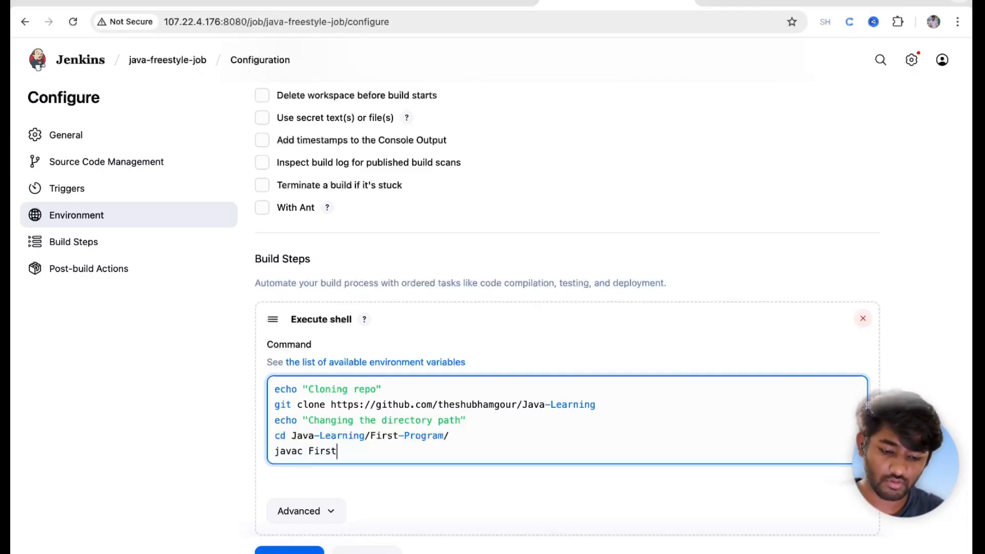
pyautogui.write('.java')
pyautogui.press('Return')
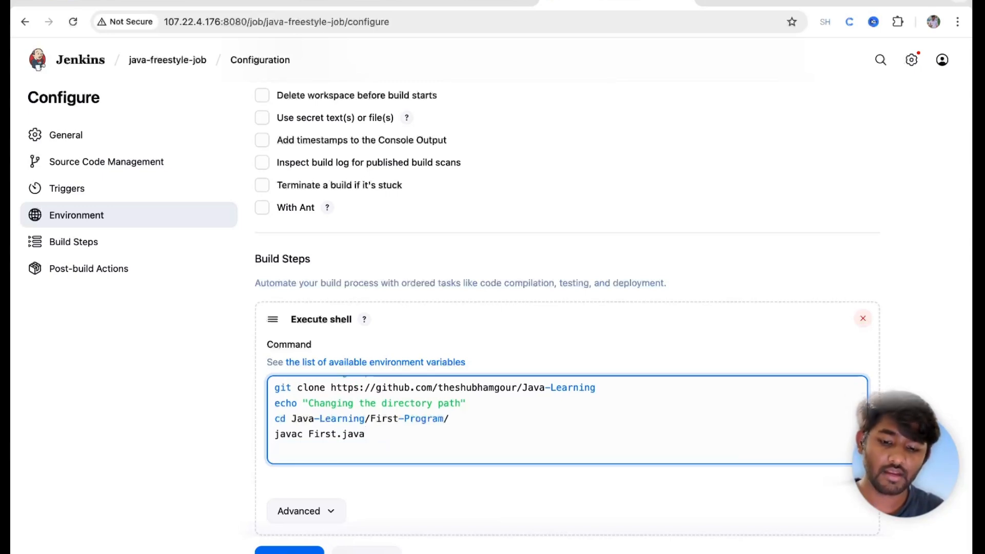
pyautogui.write('java')
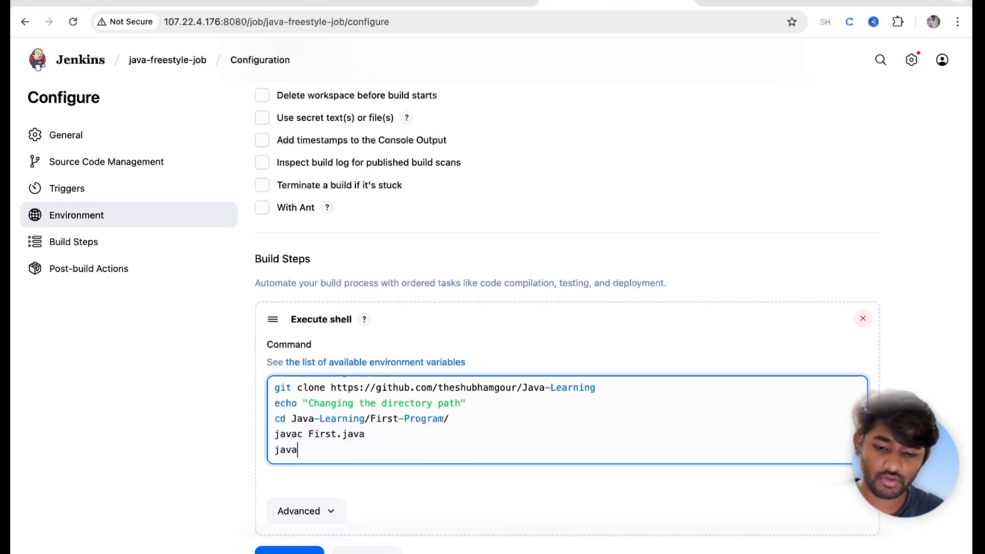
pyautogui.write(' First.ja')
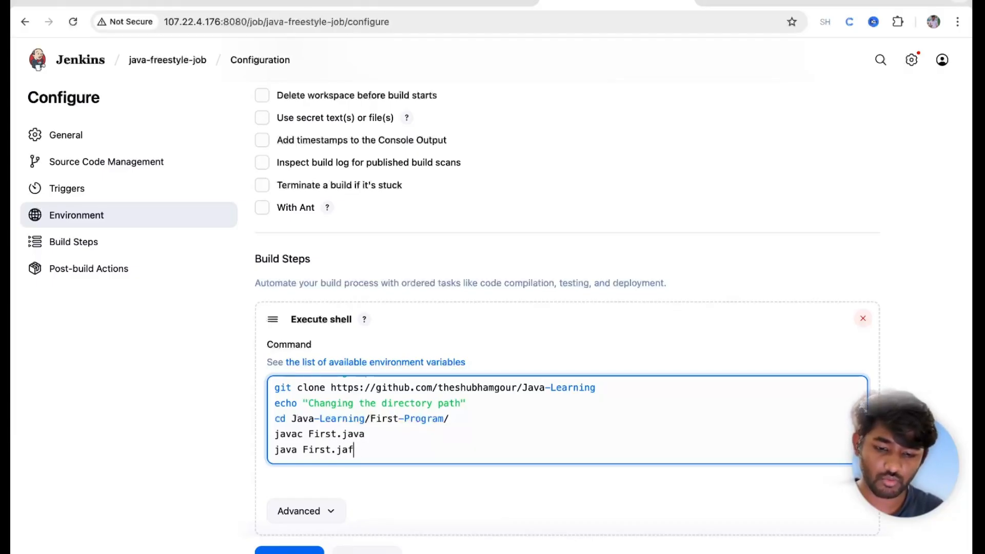
pyautogui.write('va')
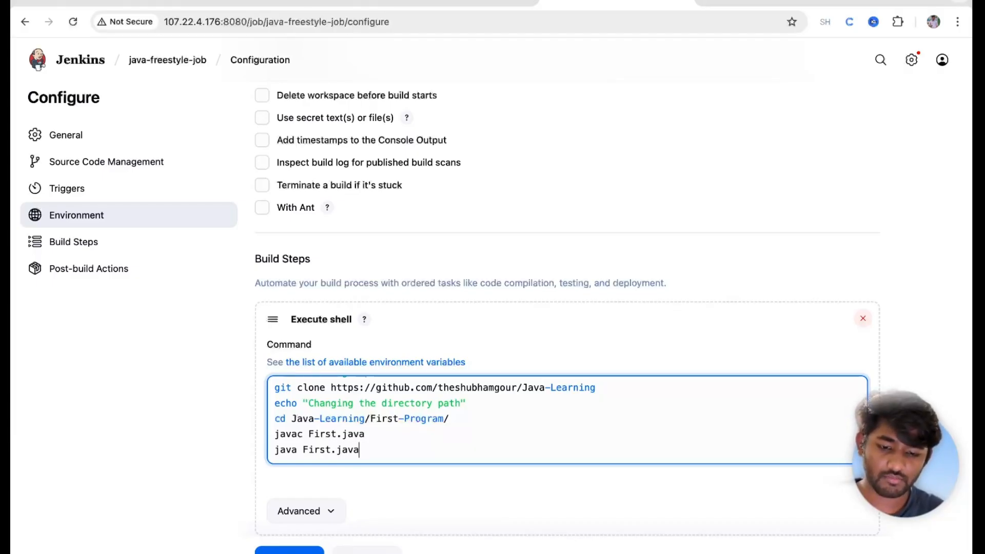
# Step: Insert echo "Compiling the java program" above the javac First.java line by reusing the directory path echo
pyautogui.moveTo(469, 404); pyautogui.dragTo(267, 404)
pyautogui.press('super+c')
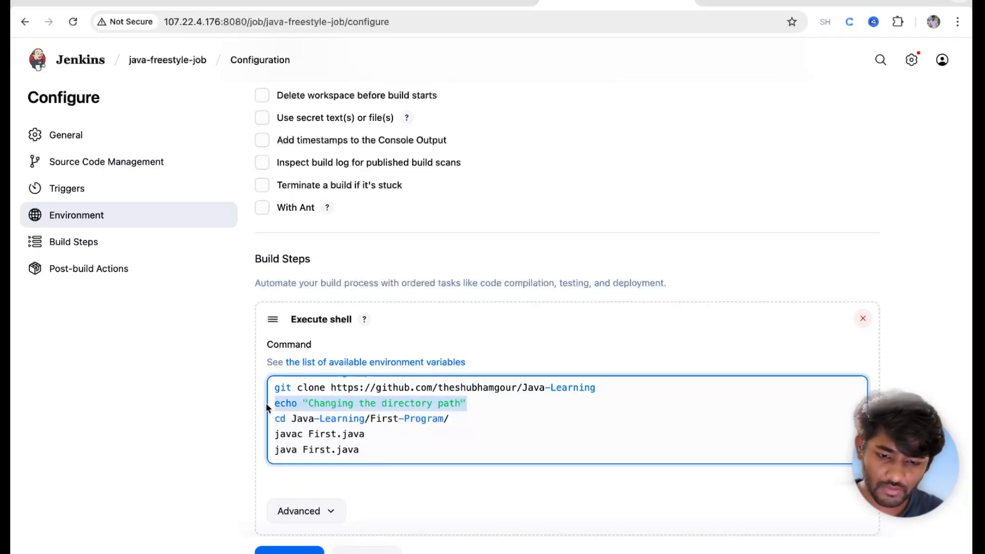
pyautogui.click(488, 424)
pyautogui.press('Return')
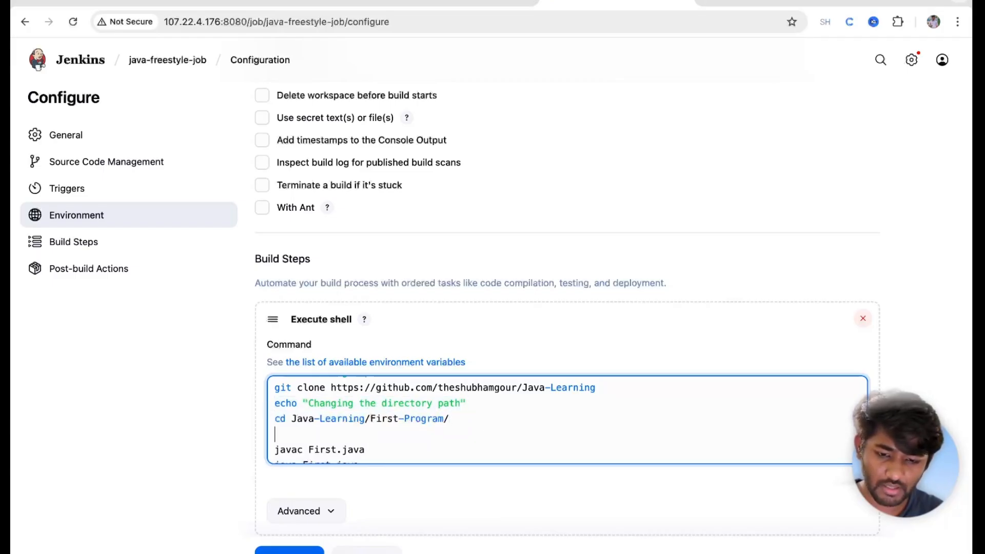
pyautogui.press('super+v')
pyautogui.moveTo(315, 434); pyautogui.dragTo(460, 434)
pyautogui.write('ompiling the ja')
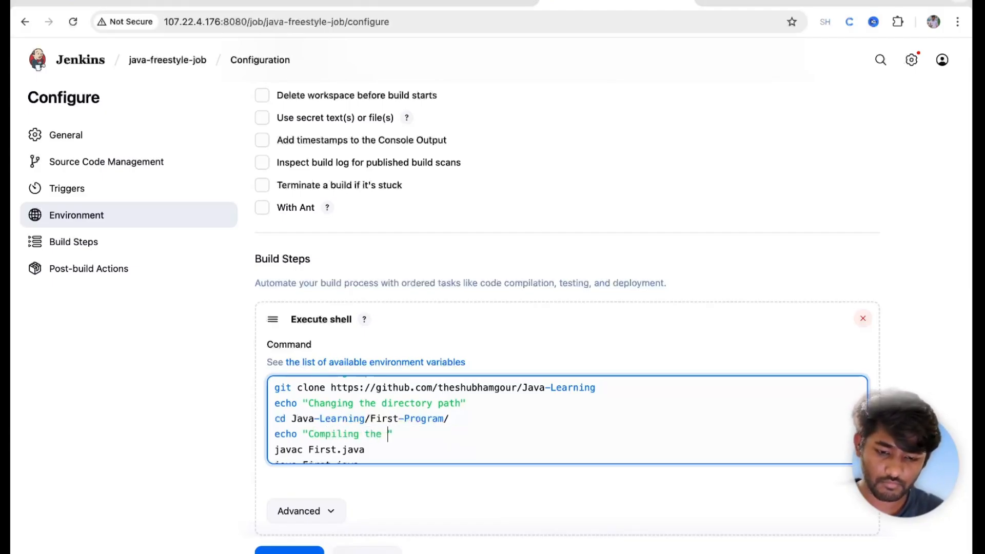
pyautogui.write('va program')
# Step: Insert echo "Executing the java compiled file" above the java First.java line and save the job configuration
pyautogui.scroll(-1, 439, 437)
pyautogui.click(392, 427)
pyautogui.press('Return')
pyautogui.hotkey('ctrl', 'v')
pyautogui.scroll(-1, 395, 429)
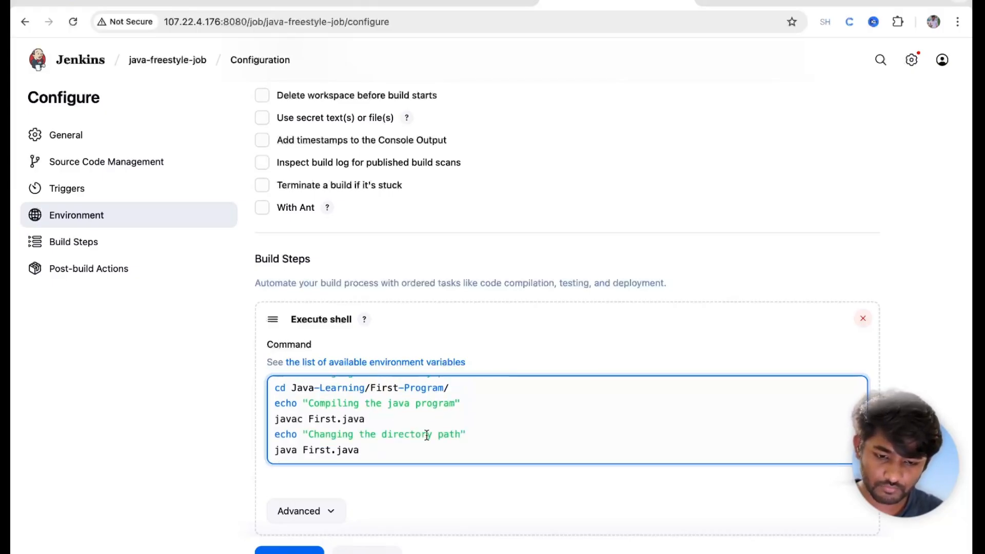
pyautogui.moveTo(462, 434); pyautogui.dragTo(309, 434)
pyautogui.press('BackSpace')
pyautogui.write('Executing the java compiled file')
pyautogui.click(365, 550)
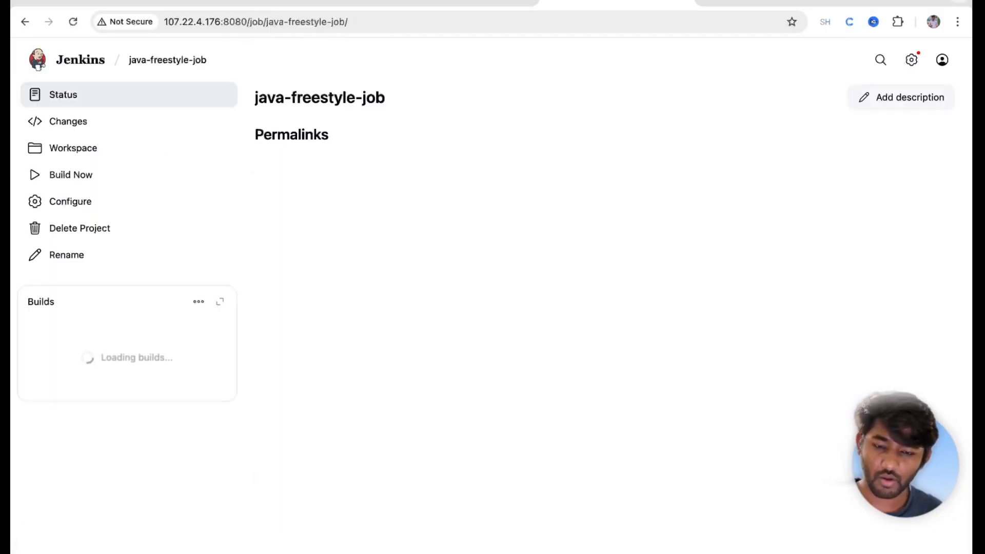
# Step: Build java-freestyle-job and review the clone, directory change, compile and execution lines in build #1's console output
pyautogui.click(86, 177)
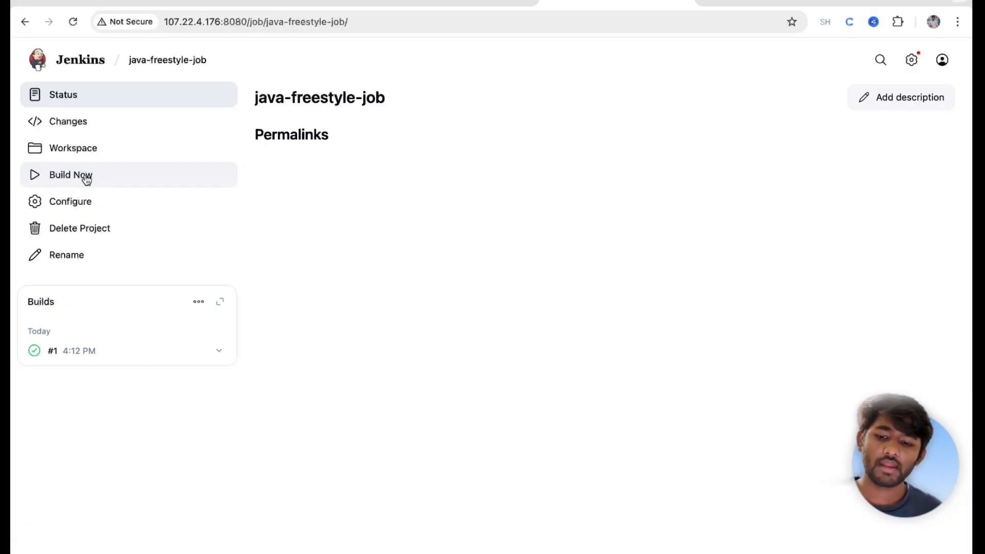
pyautogui.click(35, 351)
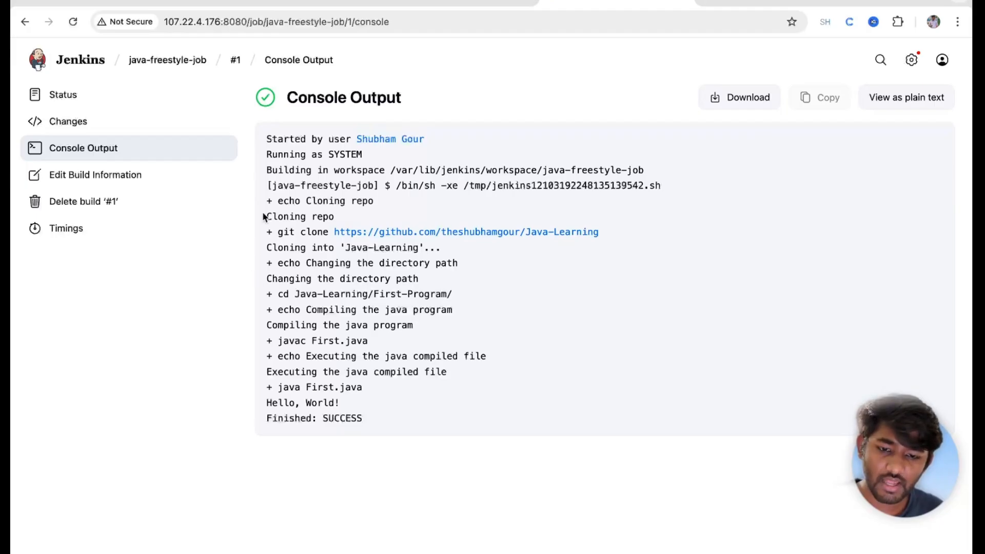
pyautogui.moveTo(266, 247); pyautogui.dragTo(449, 251)
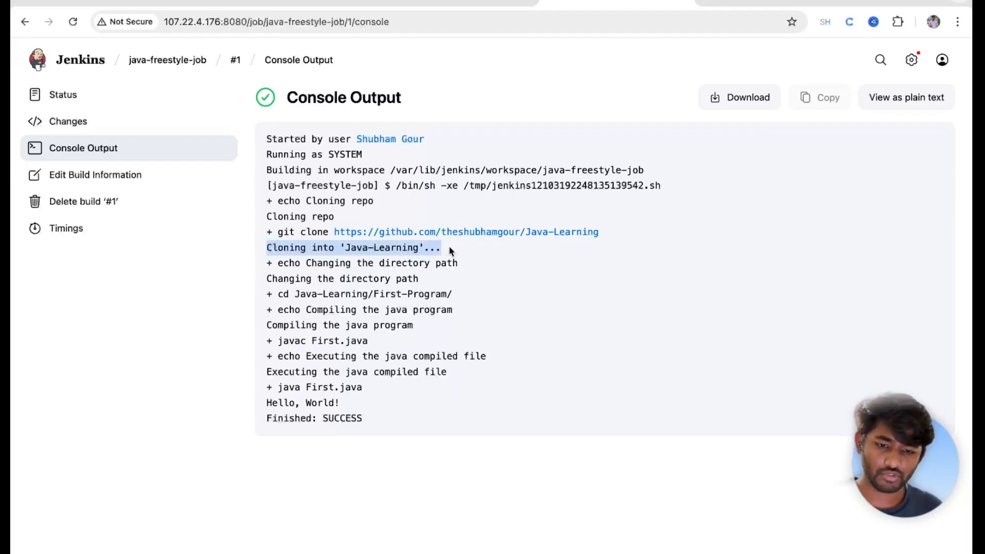
pyautogui.click(456, 164)
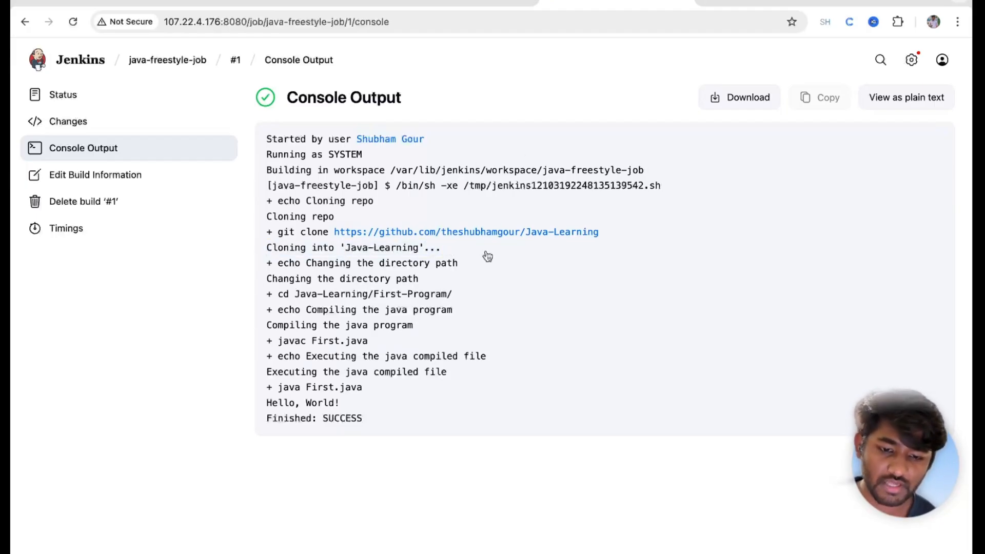
pyautogui.moveTo(266, 294); pyautogui.dragTo(467, 304)
pyautogui.click(274, 312)
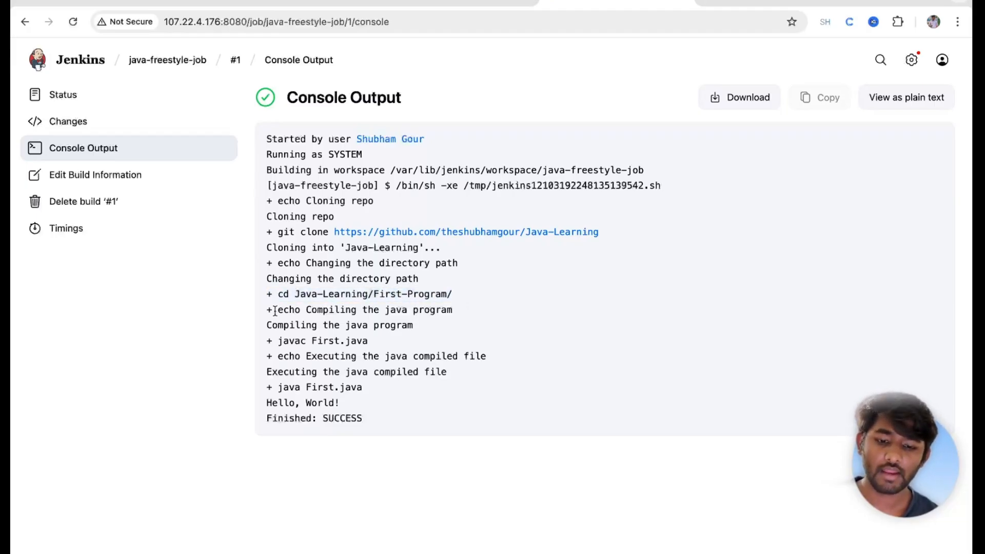
pyautogui.moveTo(305, 356); pyautogui.dragTo(482, 360)
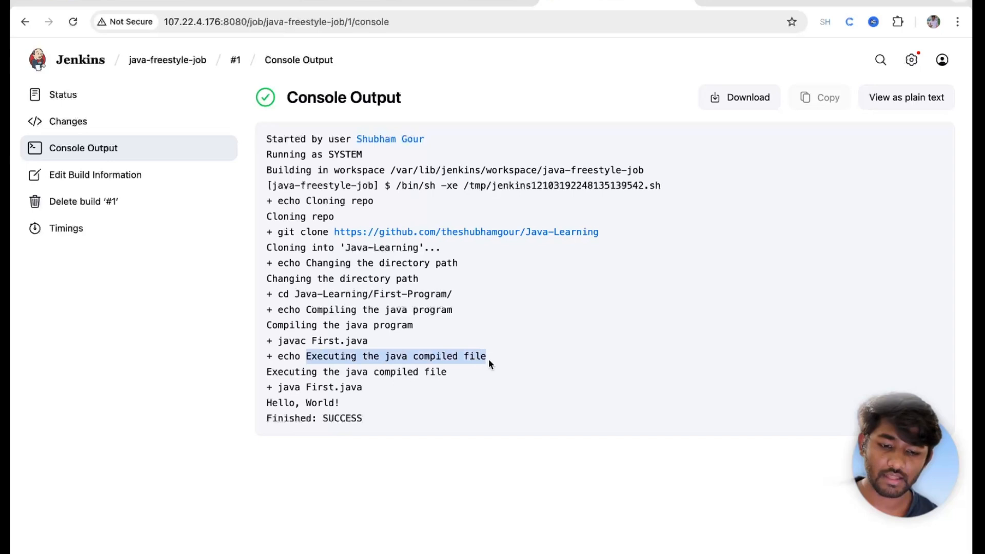
pyautogui.moveTo(267, 406); pyautogui.dragTo(342, 409)
pyautogui.press('super+a')
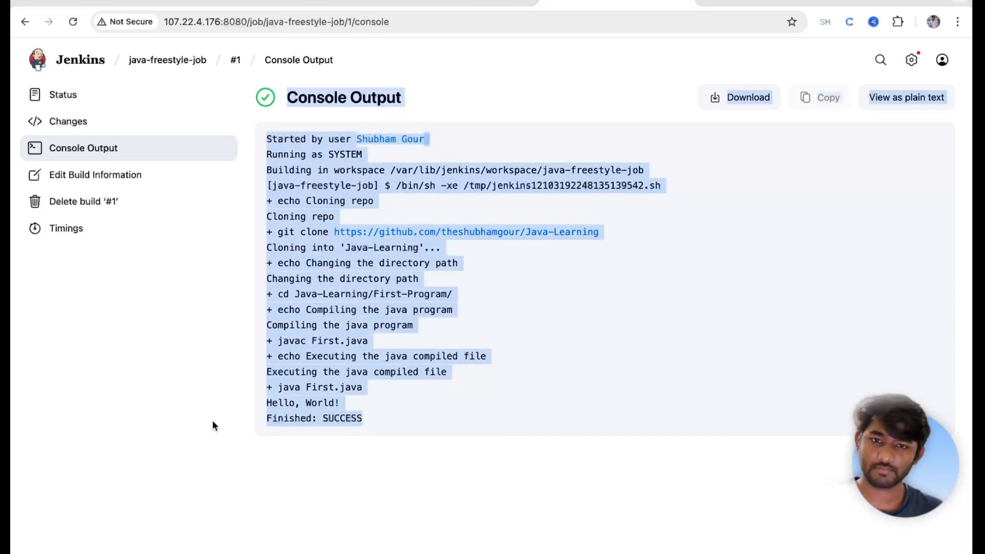
# Step: Return to the java-freestyle-job page and start a second build
pyautogui.click(235, 61)
pyautogui.click(157, 60)
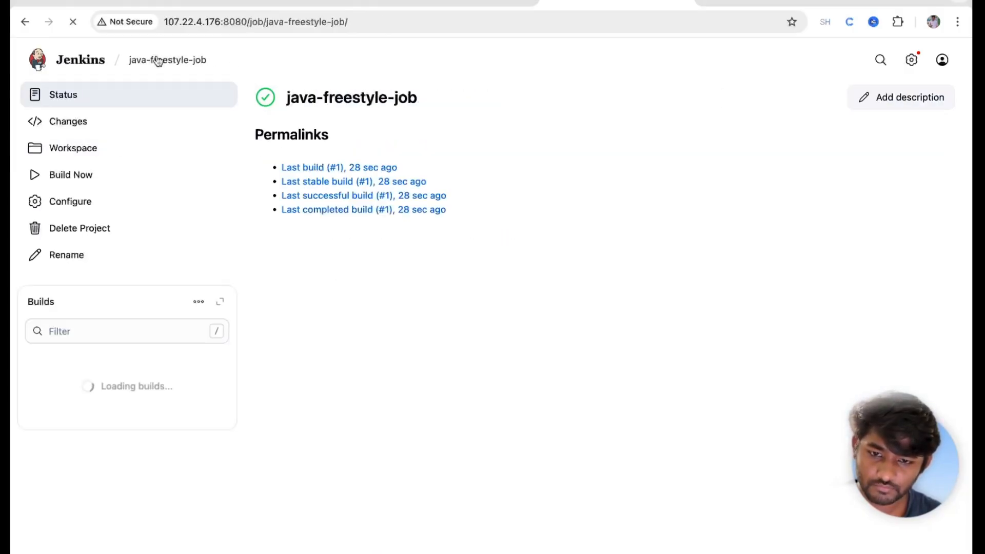
pyautogui.click(49, 176)
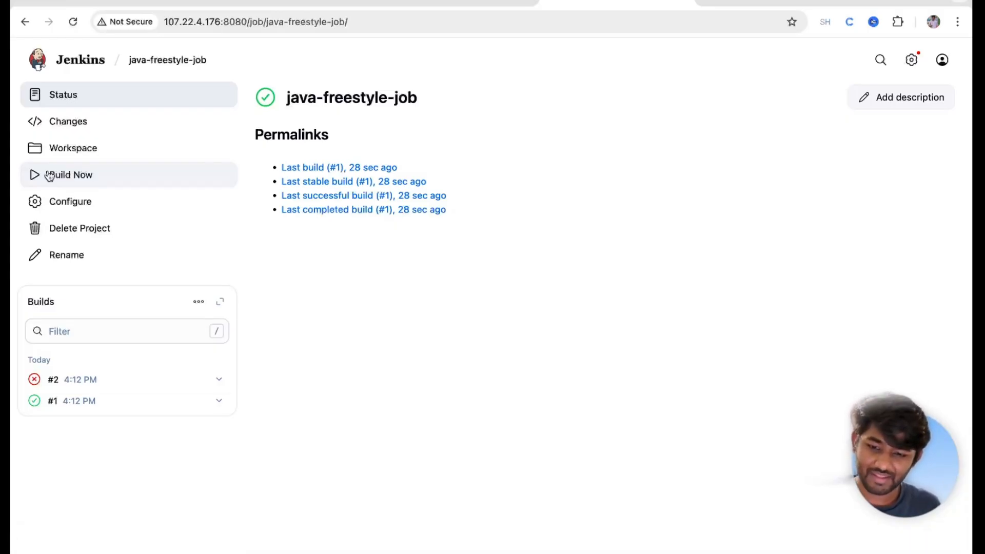
# Step: Examine the console output of java-freestyle-job build #2, focusing on the line after the git clone command
pyautogui.click(35, 381)
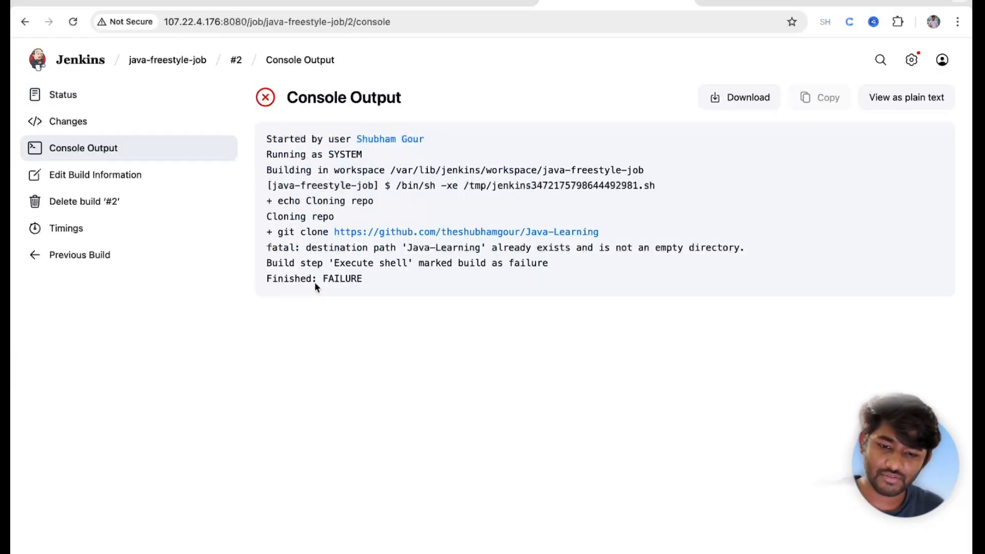
pyautogui.moveTo(339, 248); pyautogui.dragTo(647, 253)
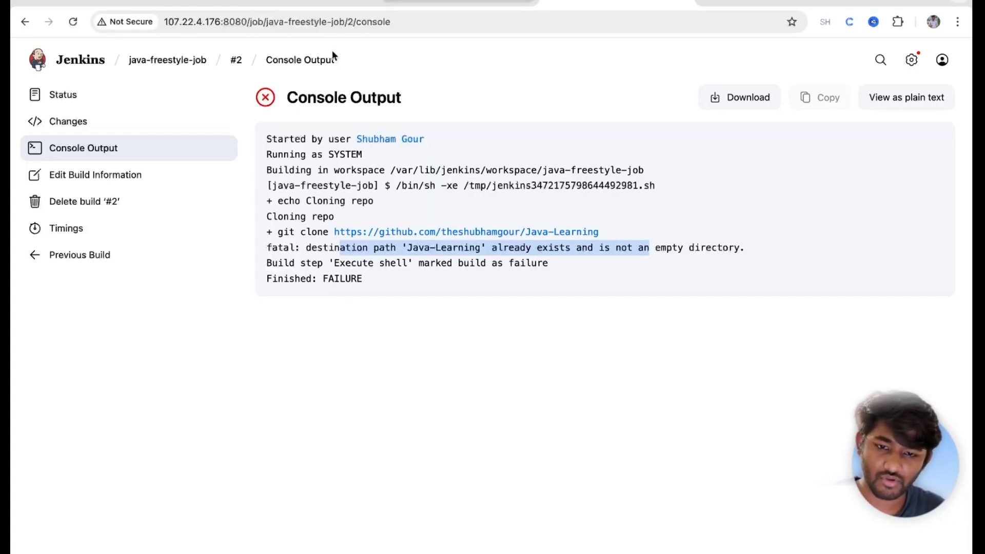
pyautogui.click(237, 61)
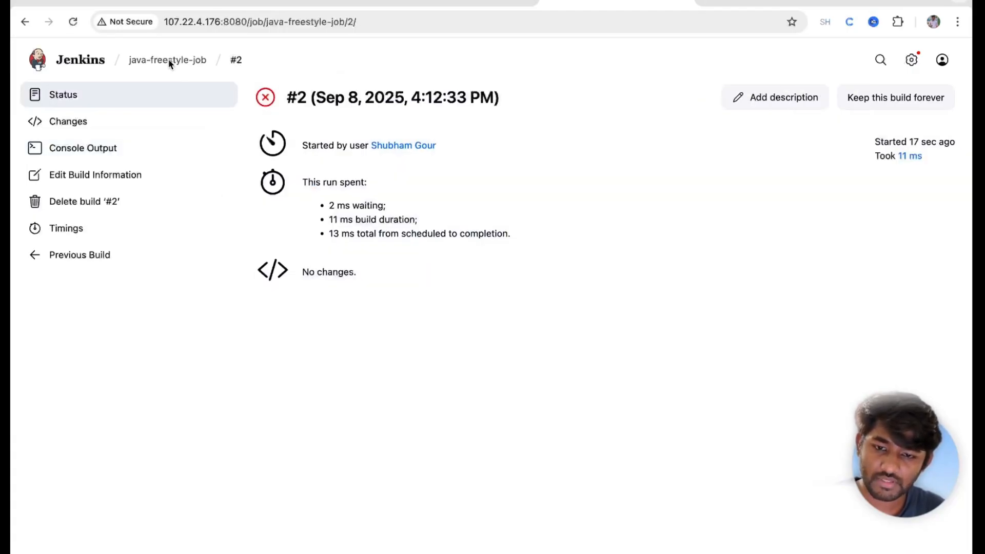
# Step: Open java-freestyle-job's workspace and inspect the contents of the cloned Java-Learning folder
pyautogui.click(168, 61)
pyautogui.click(73, 152)
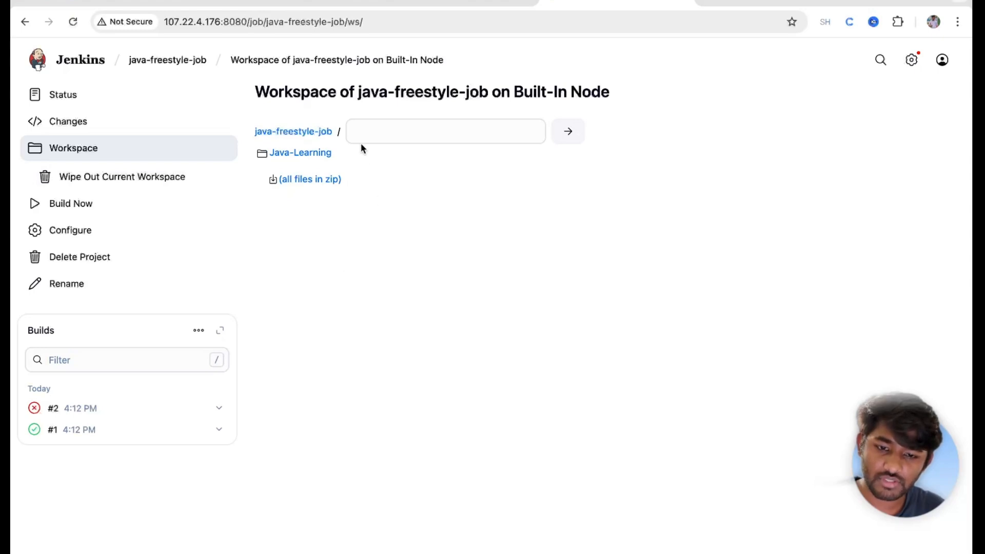
pyautogui.click(306, 153)
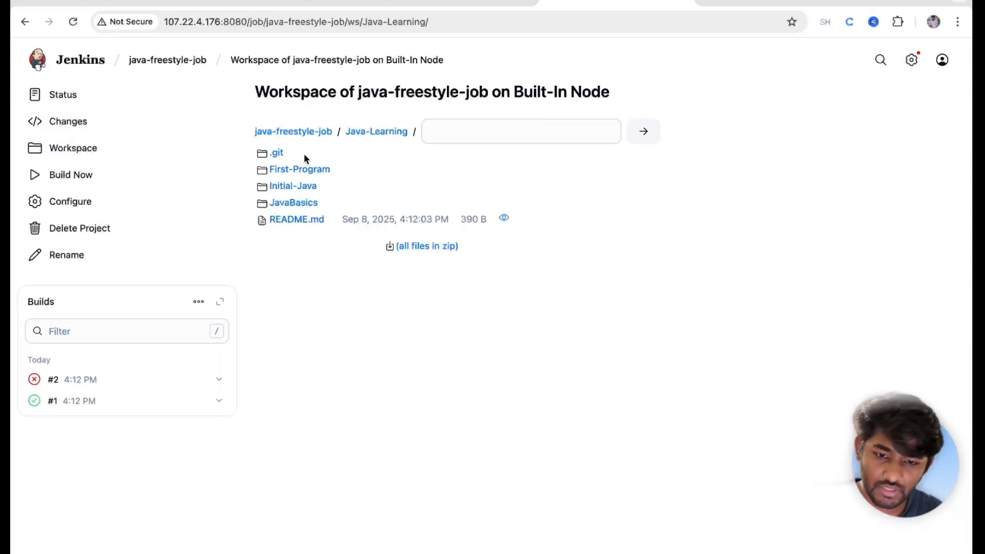
# Step: Wipe out the current workspace of java-freestyle-job
pyautogui.click(60, 148)
pyautogui.click(62, 172)
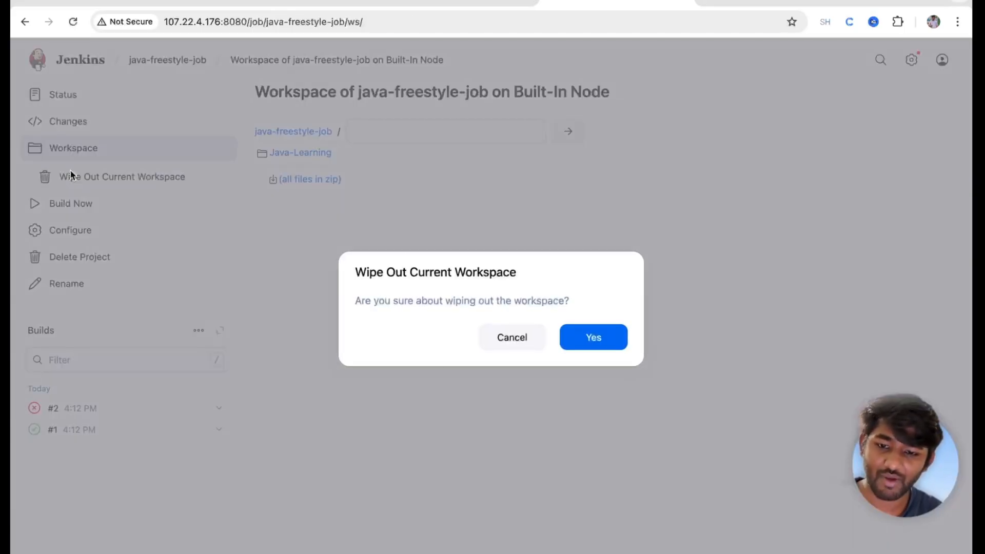
pyautogui.click(582, 345)
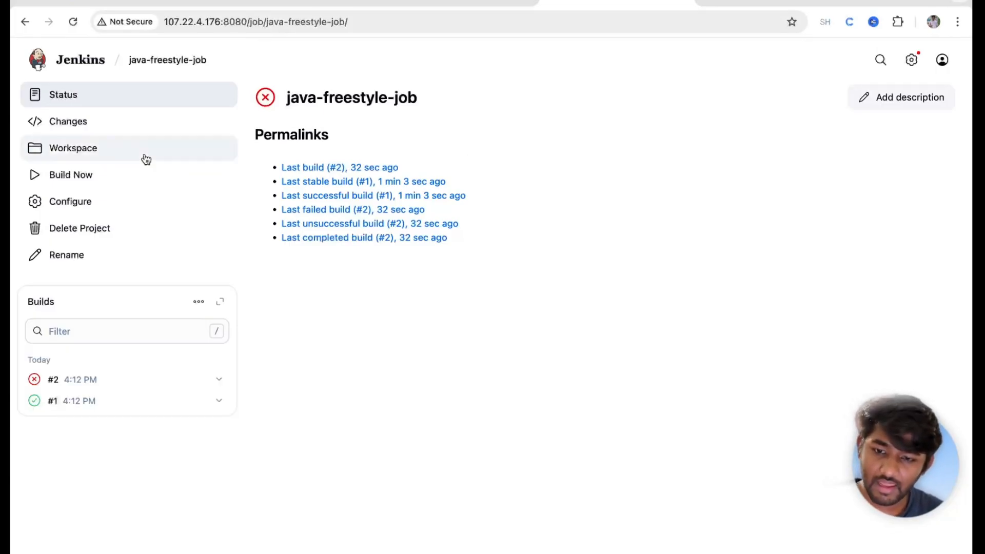
# Step: Build java-freestyle-job again and review the console output of build #3
pyautogui.click(85, 176)
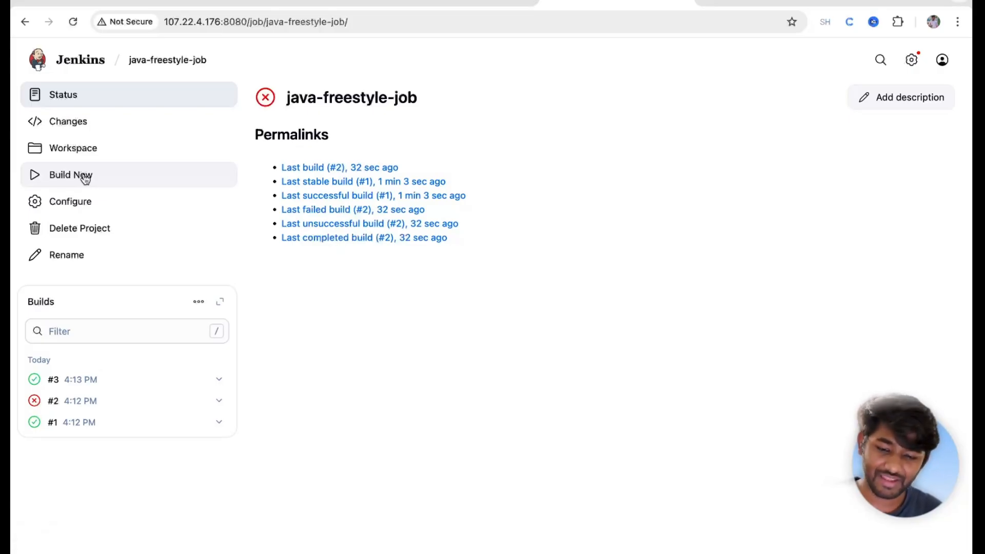
pyautogui.click(34, 379)
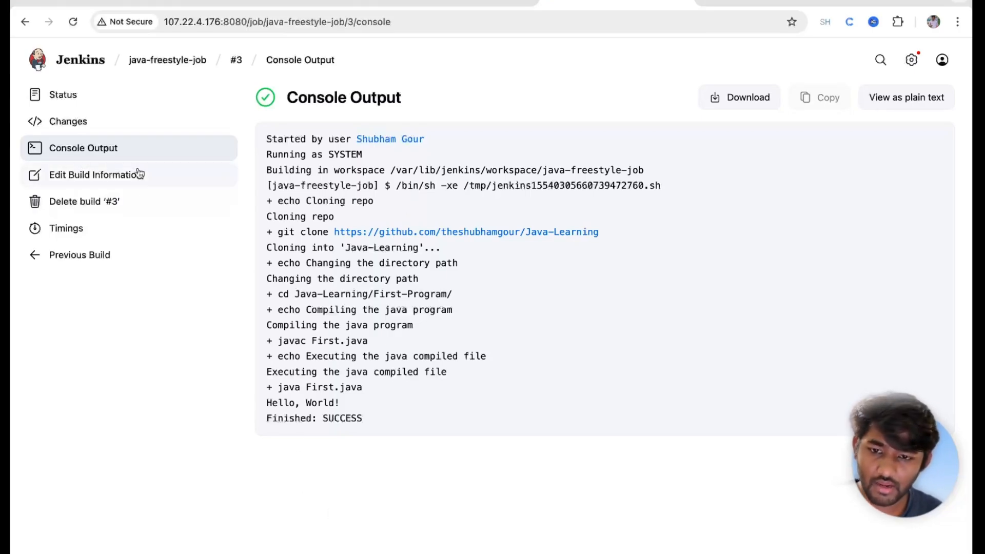
# Step: Review the status of java-freestyle-job build #2 in the Jenkins build history, check its console output, and return to the dashboard
pyautogui.click(60, 62)
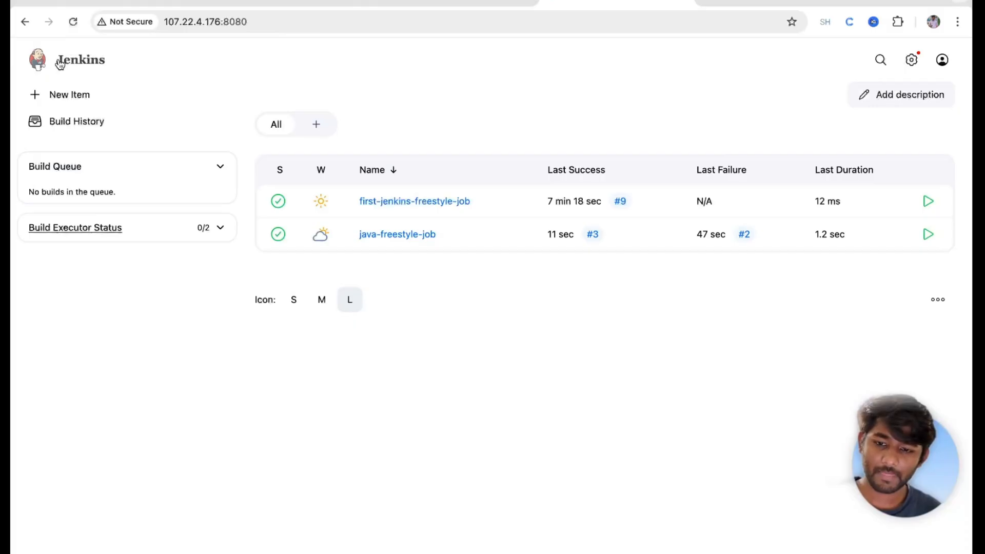
pyautogui.click(88, 118)
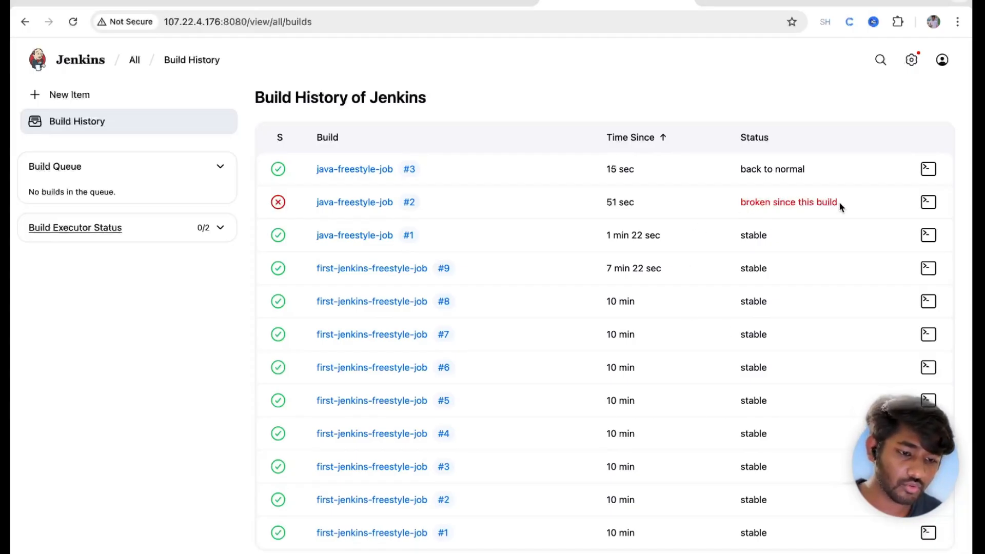
pyautogui.moveTo(846, 201); pyautogui.dragTo(734, 207)
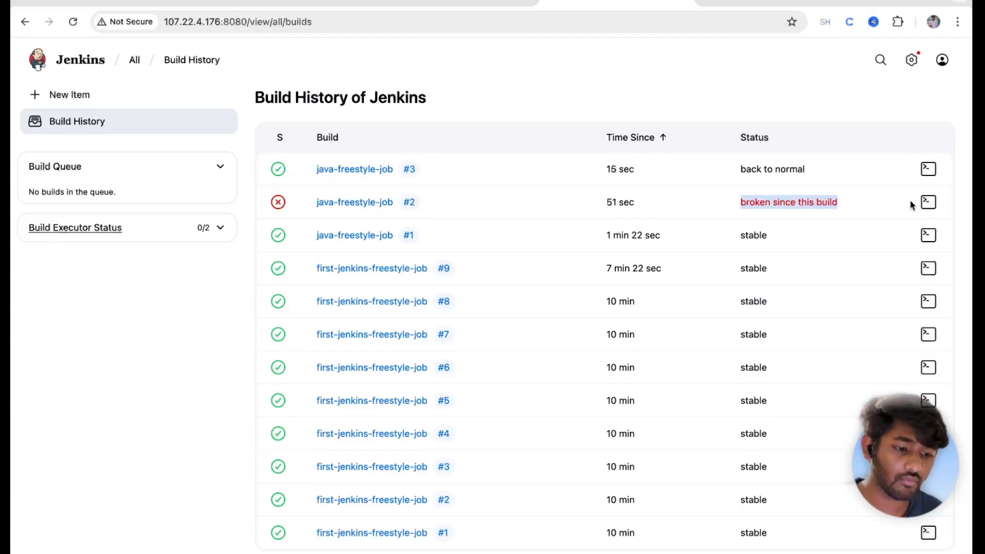
pyautogui.click(929, 202)
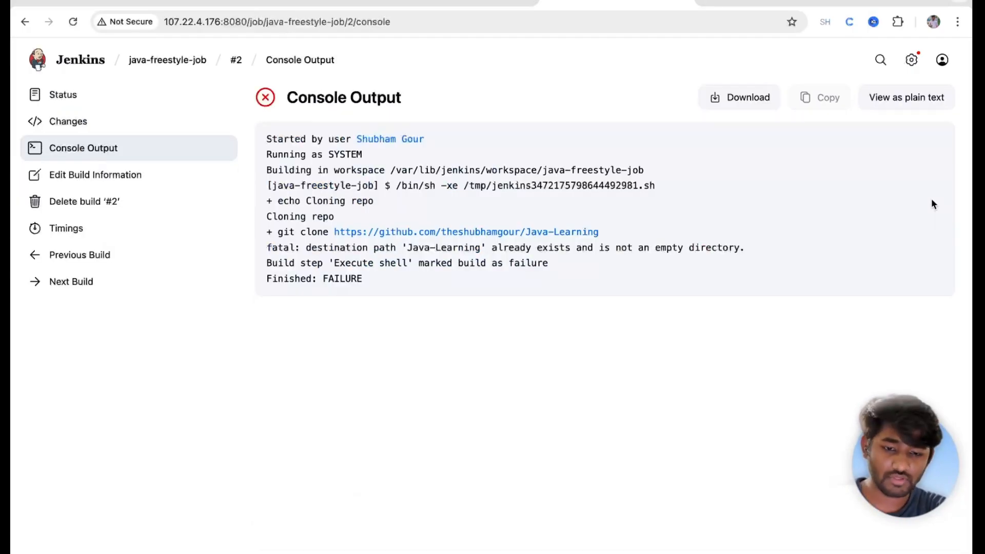
pyautogui.hscroll(-5, 933, 204)
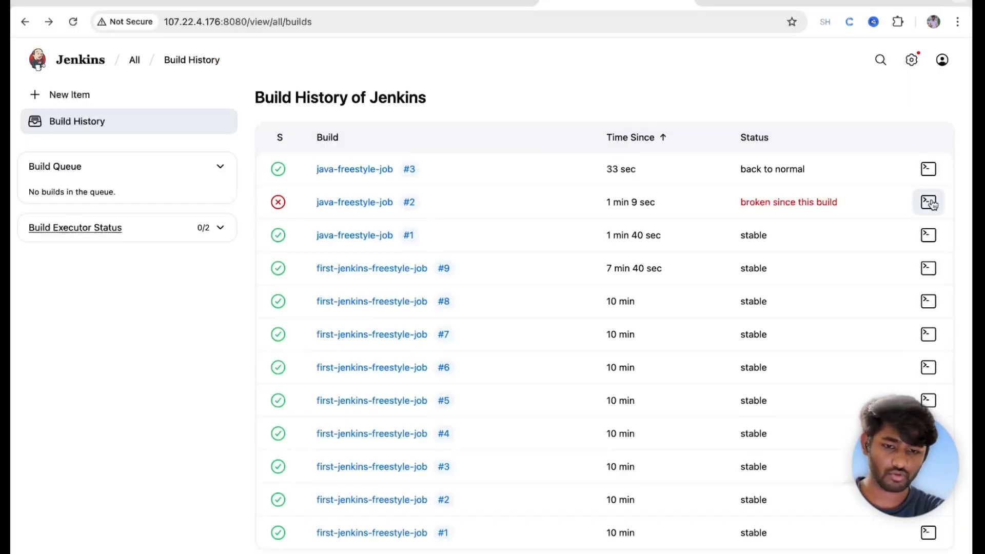
pyautogui.click(72, 64)
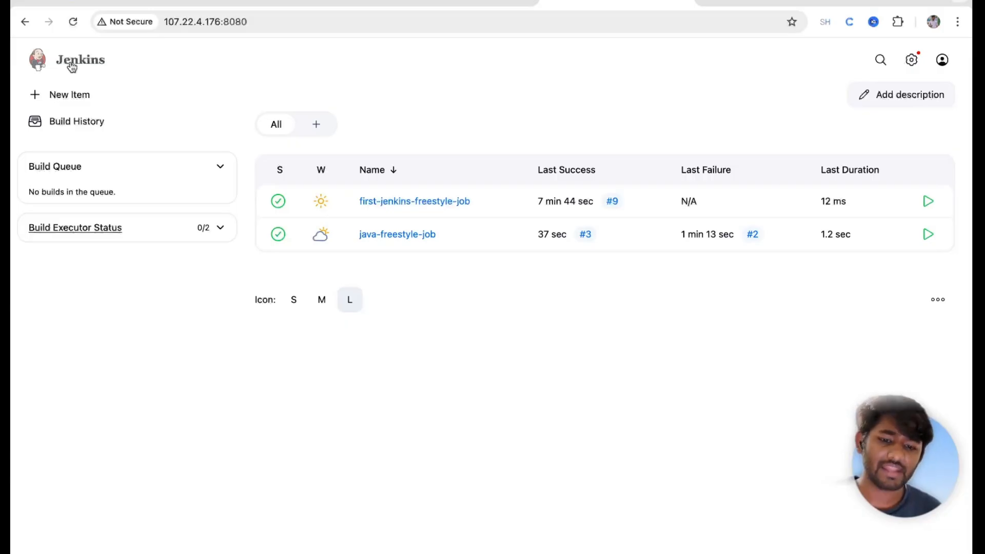
pyautogui.hotkey('ctrl', 'Right')
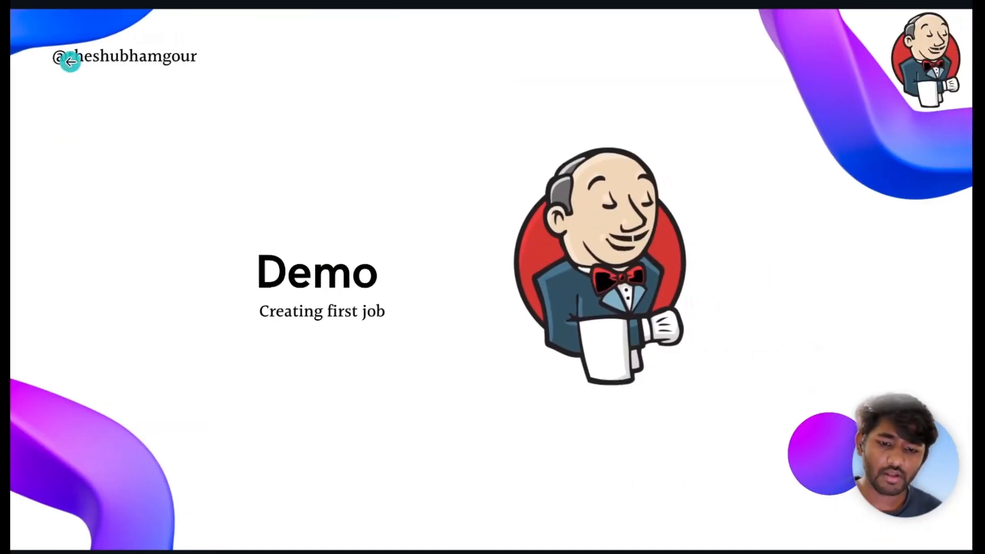
pyautogui.press('Right')
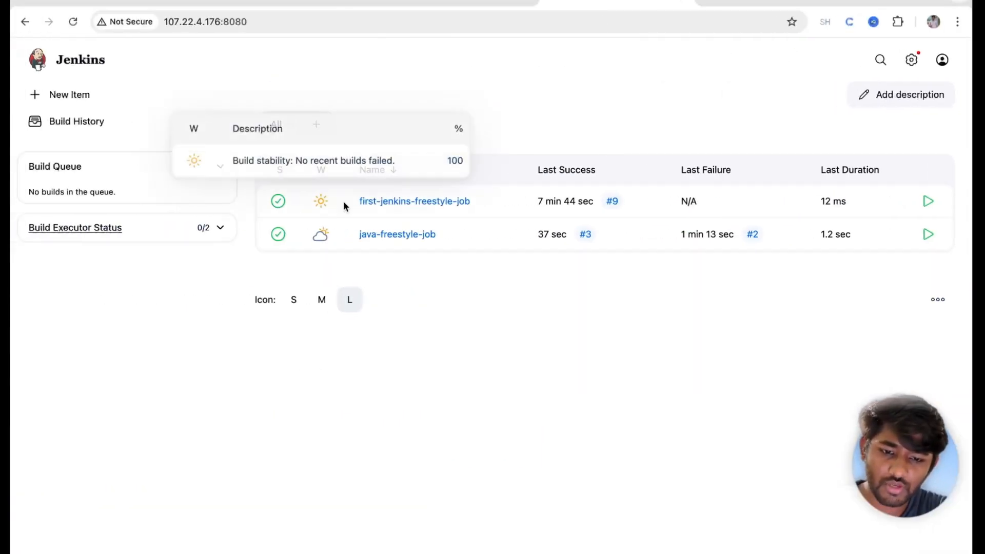
# Step: Open first-jenkins-freestyle-job and read its description
pyautogui.click(385, 201)
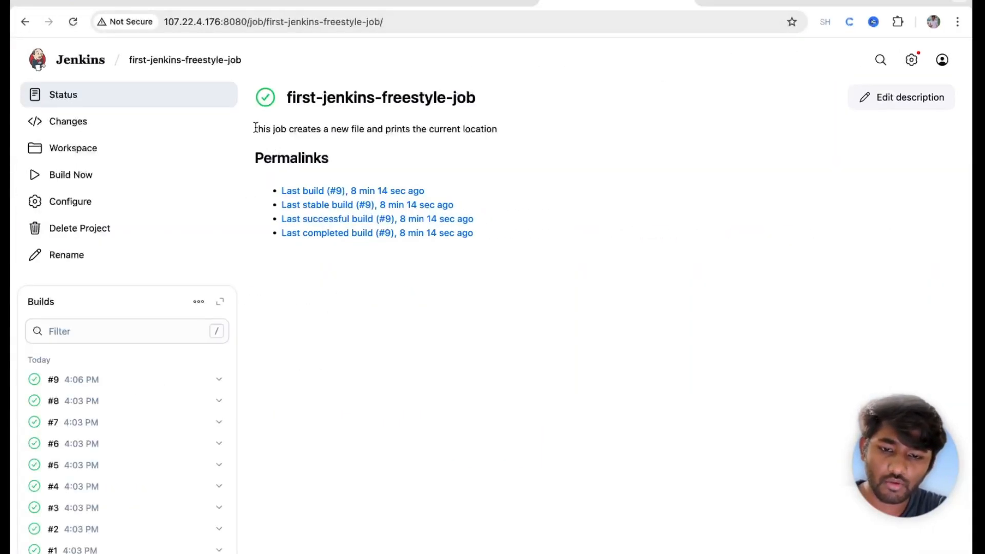
pyautogui.moveTo(255, 129); pyautogui.dragTo(523, 127)
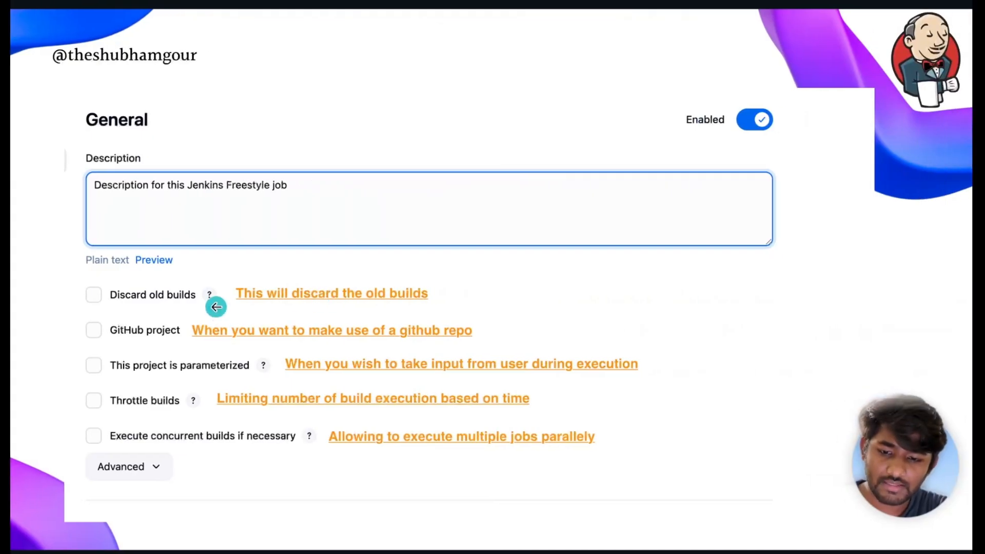